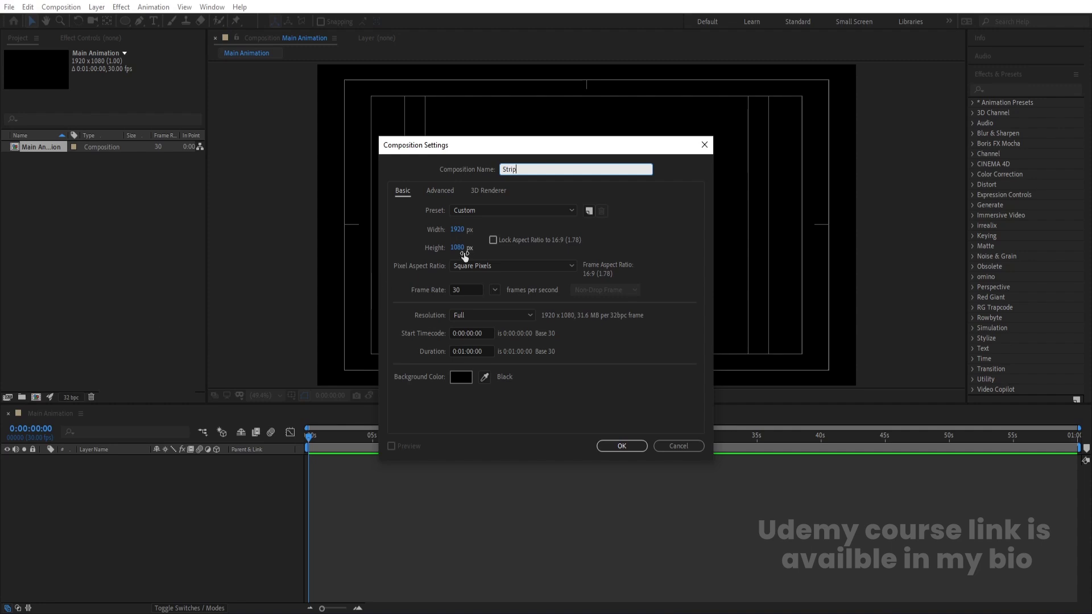
# Set the Strip composition height to 1080/12 (90 px) and confirm its settings.
pyautogui.click(458, 248)
pyautogui.click(472, 248)
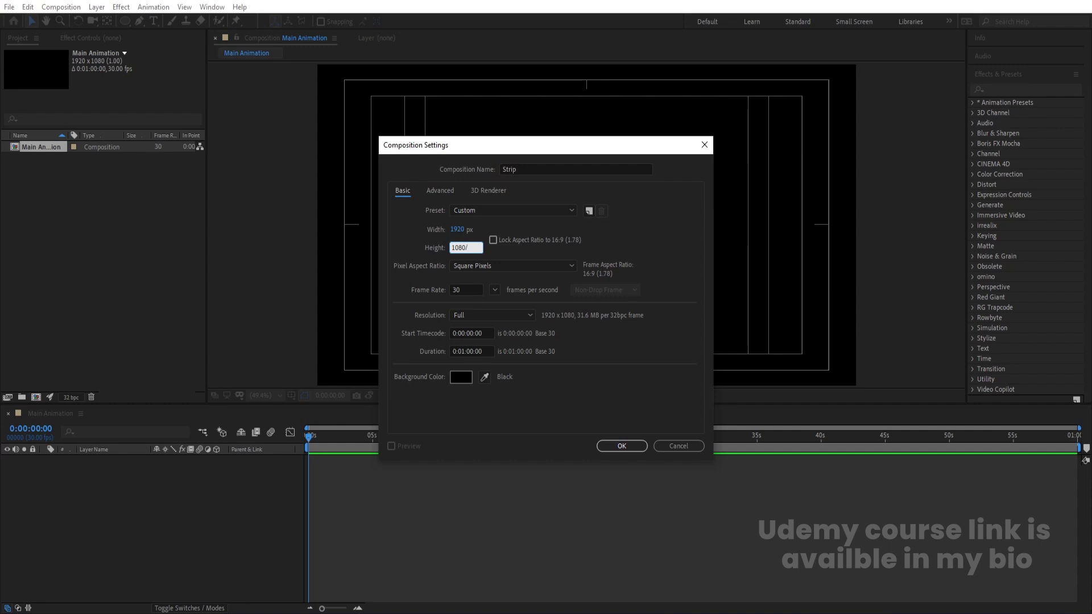
pyautogui.write('/12')
pyautogui.press('Return')
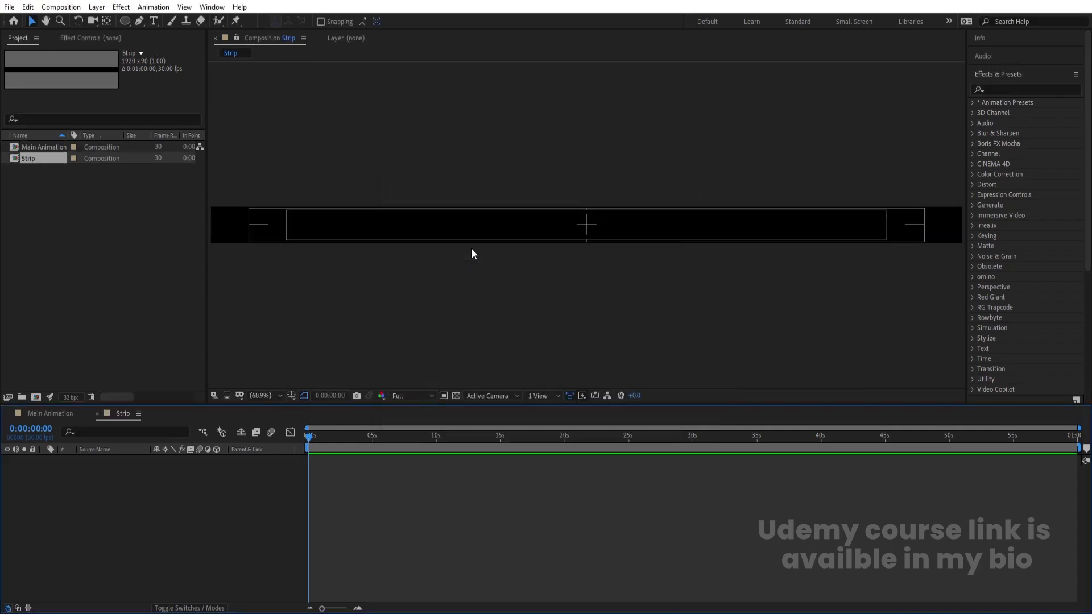
pyautogui.hotkey('ctrl', 'k')
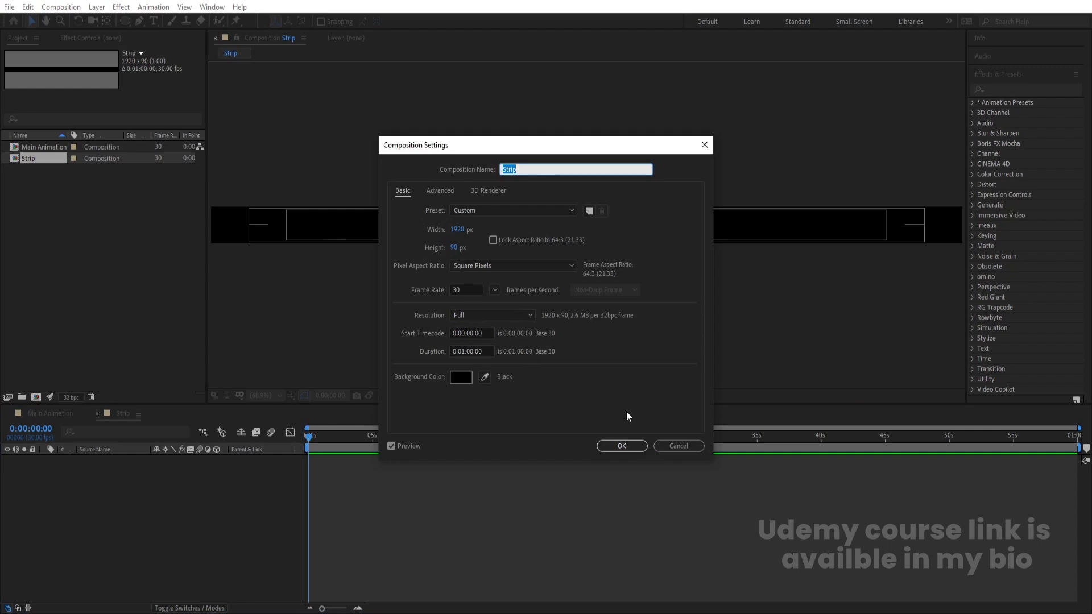
pyautogui.click(624, 449)
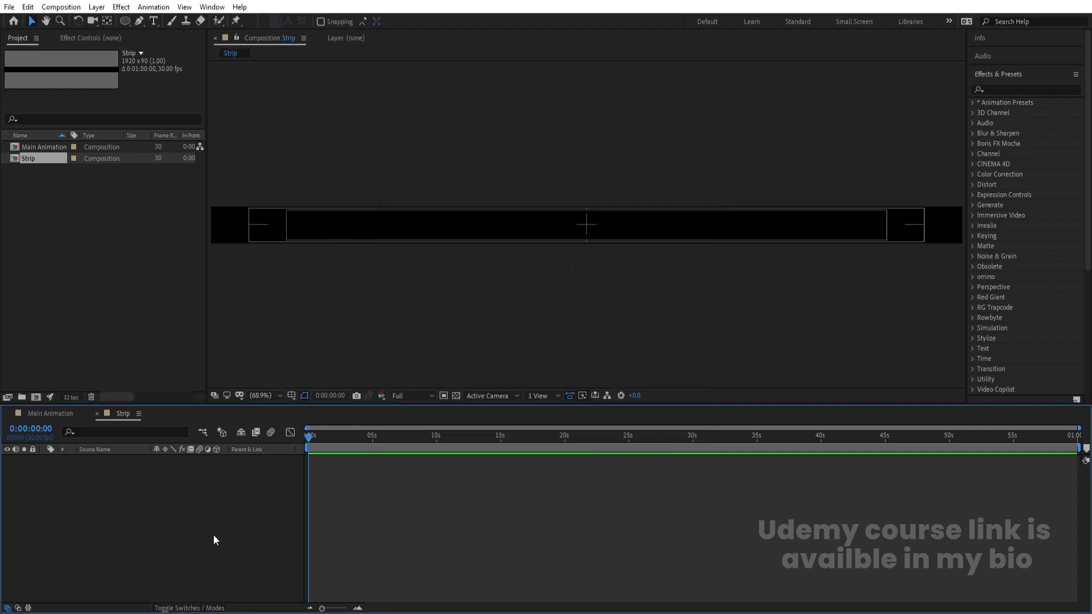
# Add a full-size white solid layer to Strip and lock it.
pyautogui.hotkey('ctrl', 'y')
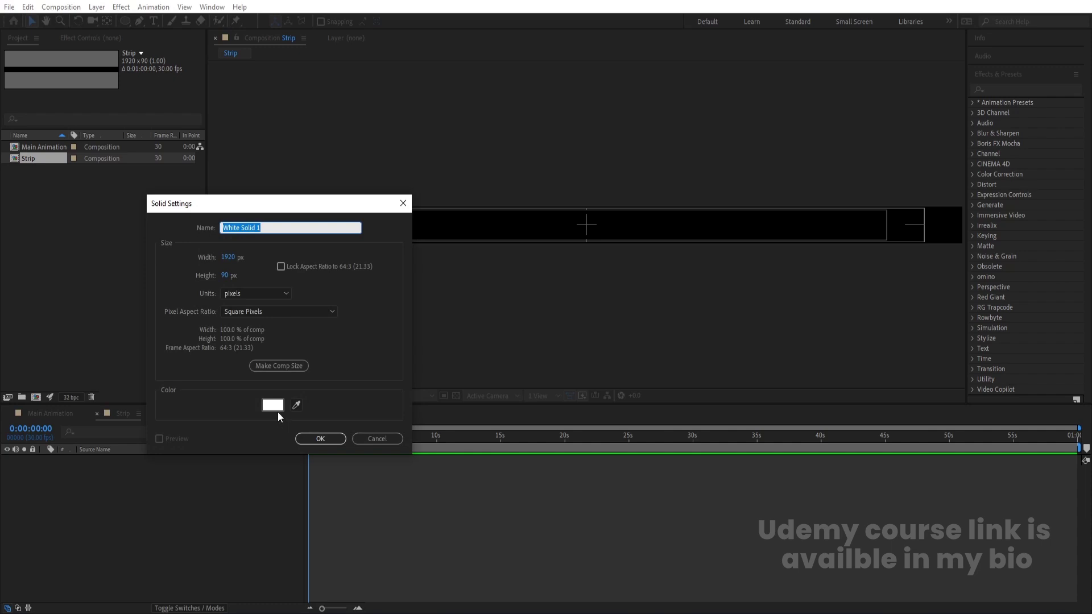
pyautogui.click(337, 437)
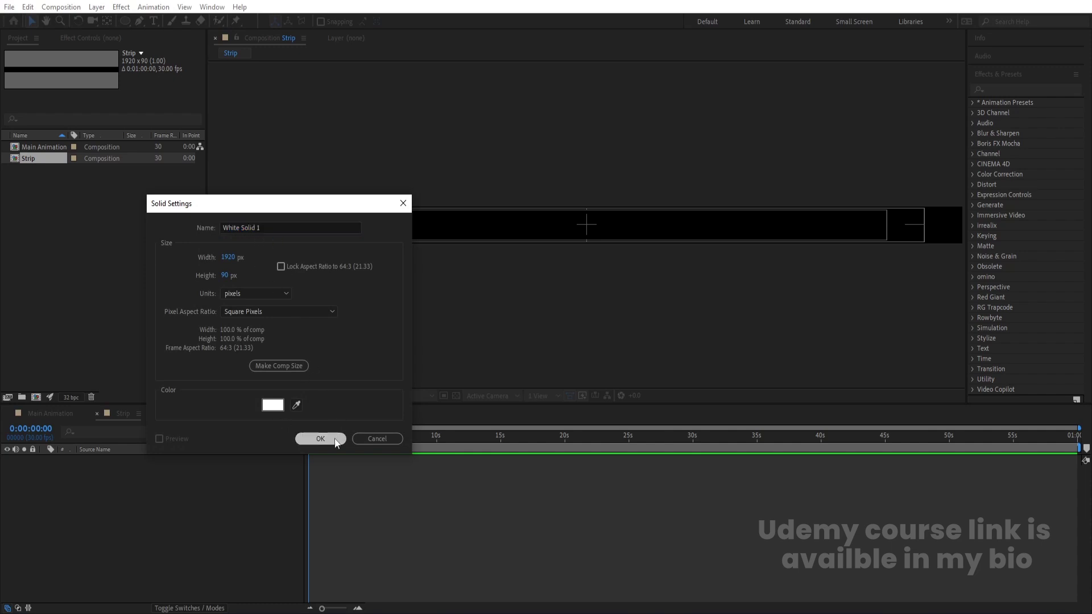
pyautogui.click(31, 459)
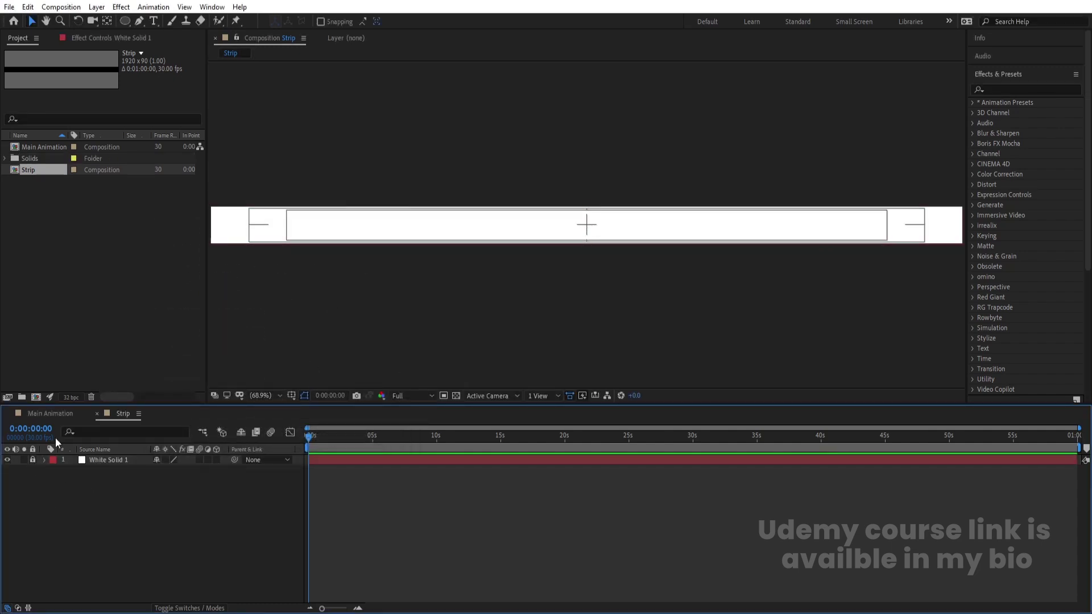
# Draw a circle with black (000000) fill near the strip's centre using the Ellipse tool.
pyautogui.click(128, 20)
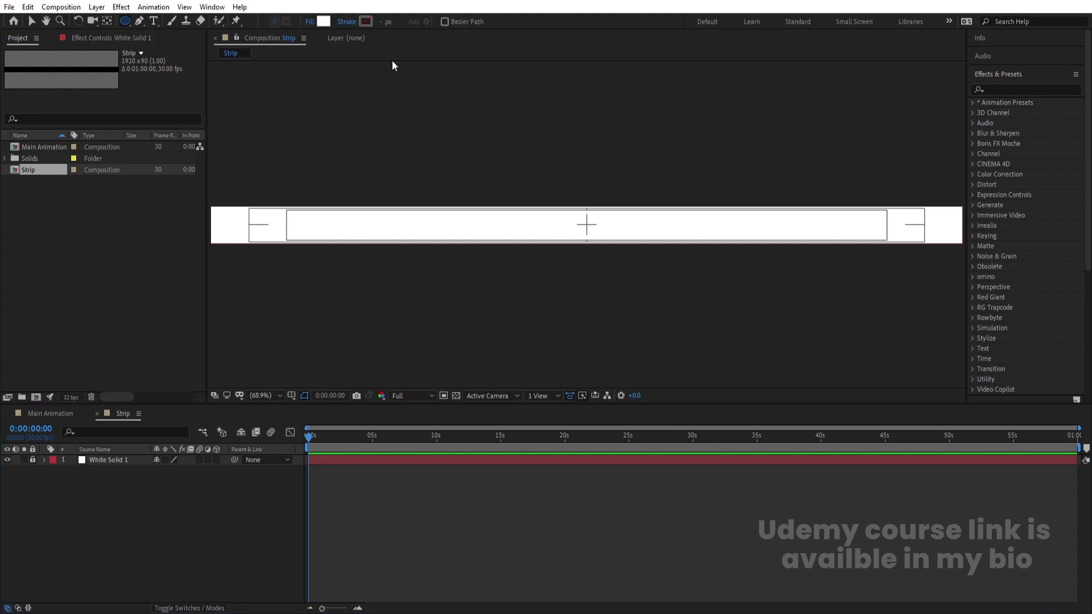
pyautogui.click(323, 21)
pyautogui.write('000000')
pyautogui.press('Return')
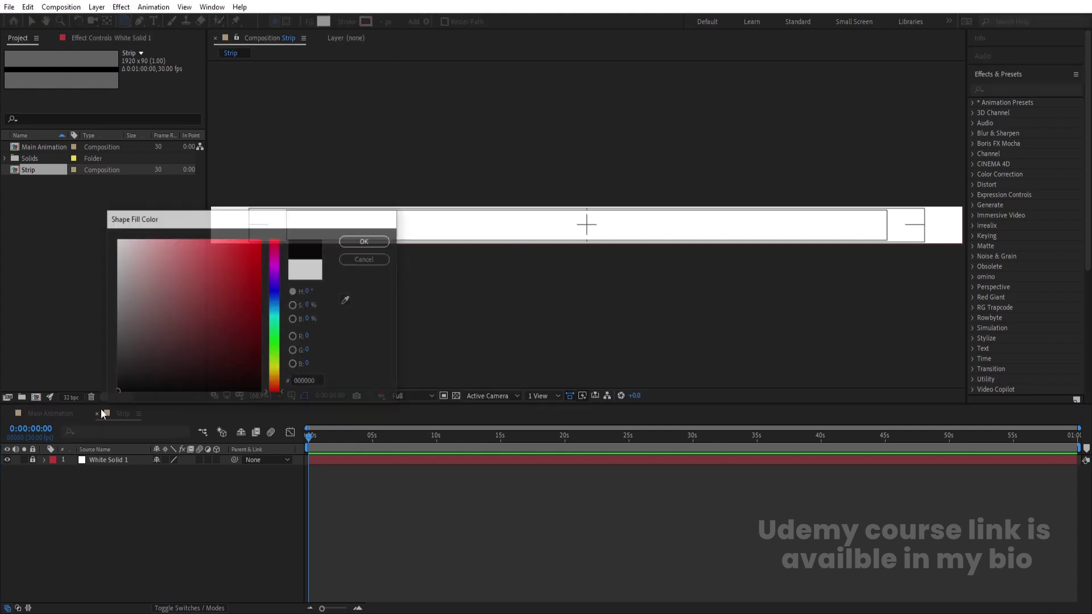
pyautogui.moveTo(565, 219); pyautogui.dragTo(595, 249)
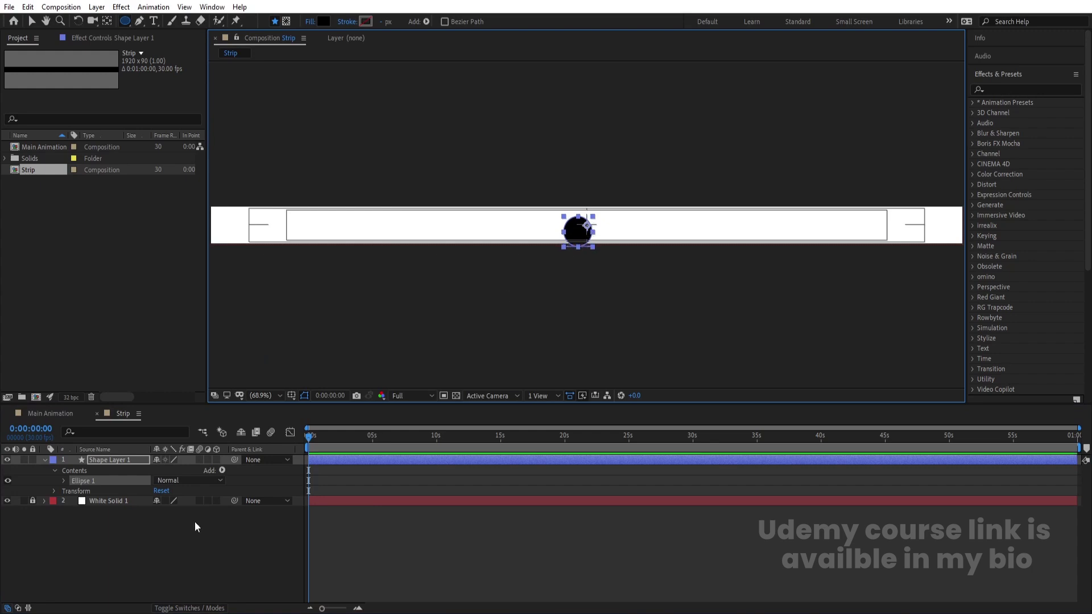
pyautogui.click(125, 486)
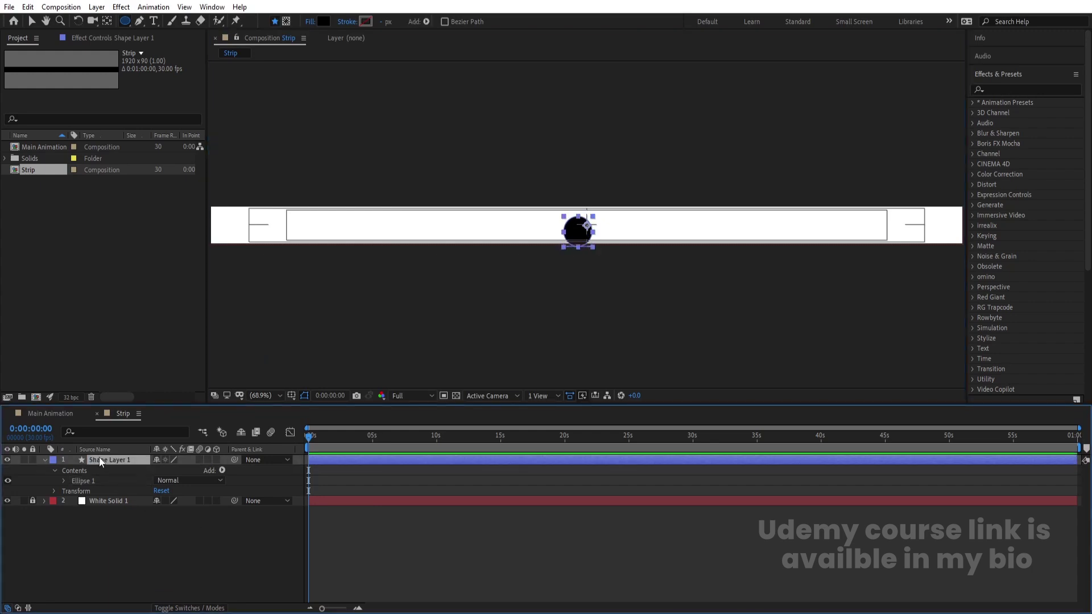
# Centre the circle's anchor point and align it horizontally and vertically in the composition.
pyautogui.hotkey('ctrl', 'alt', 'Home')
pyautogui.click(991, 75)
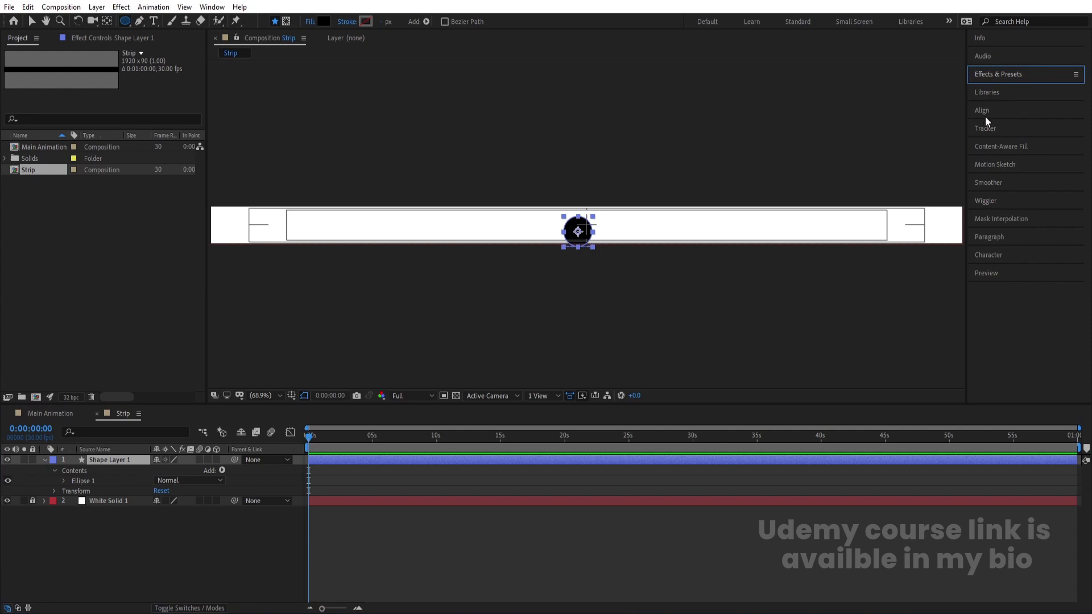
pyautogui.click(982, 111)
pyautogui.click(999, 142)
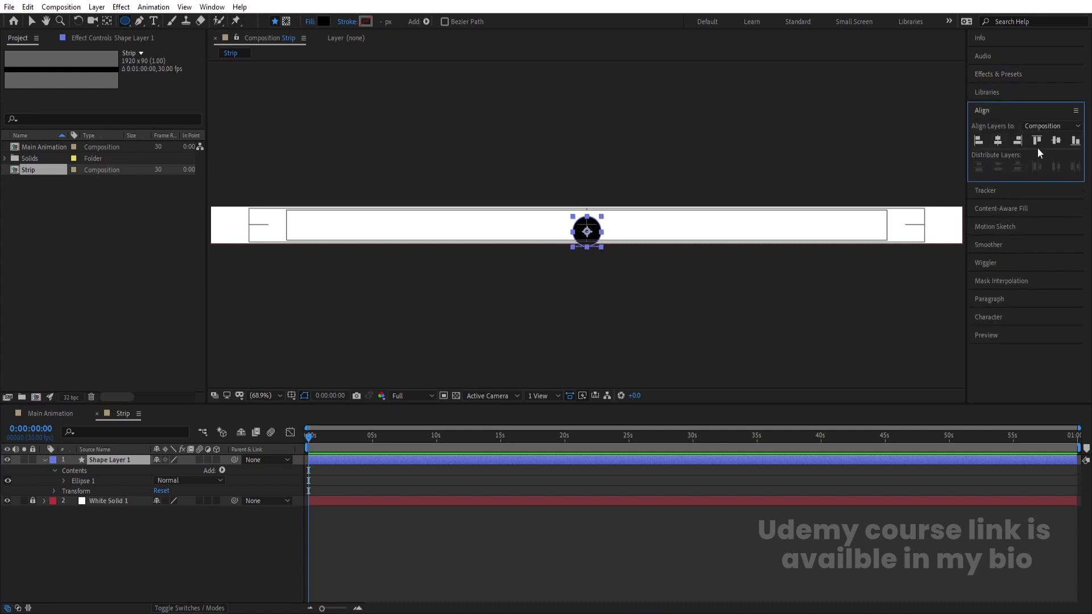
pyautogui.click(1056, 140)
# Reveal Shape Layer 1's Scale property and undo the stray Scale keyframe.
pyautogui.click(108, 541)
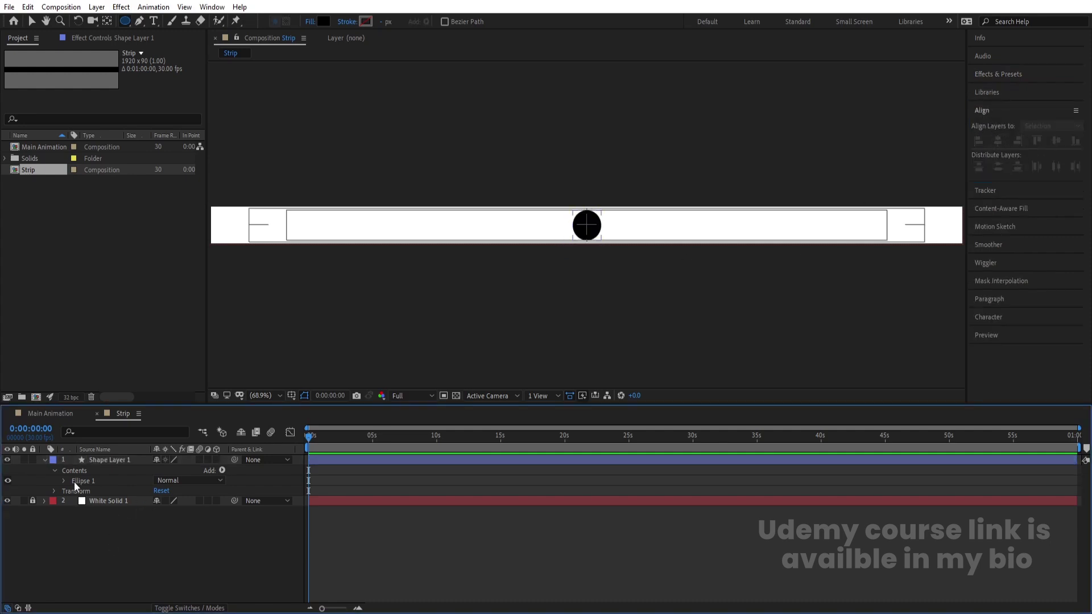
pyautogui.click(43, 460)
pyautogui.click(90, 459)
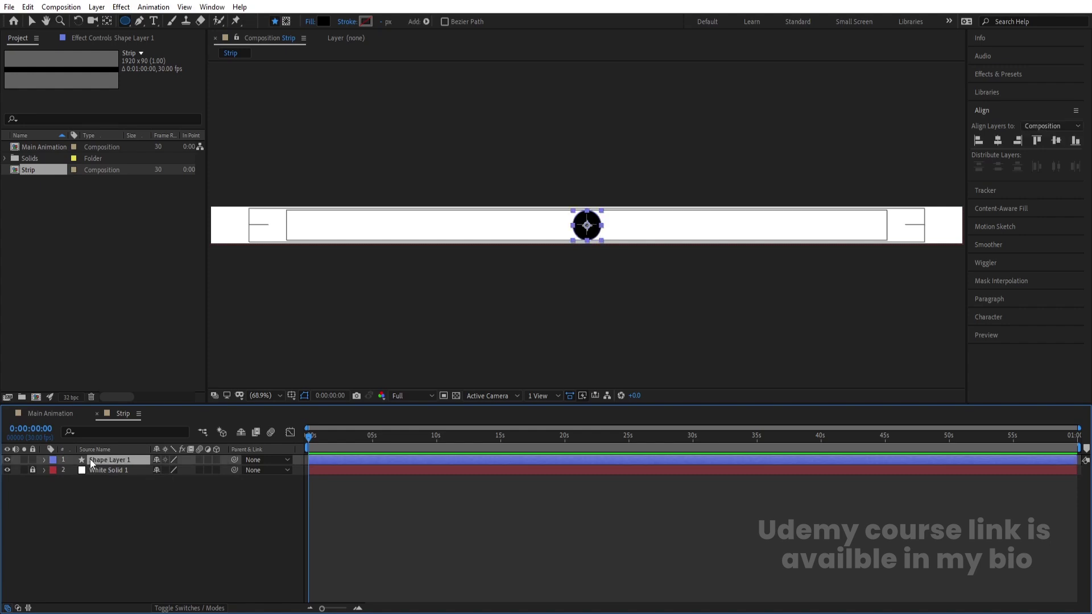
pyautogui.press('s')
pyautogui.click(73, 471)
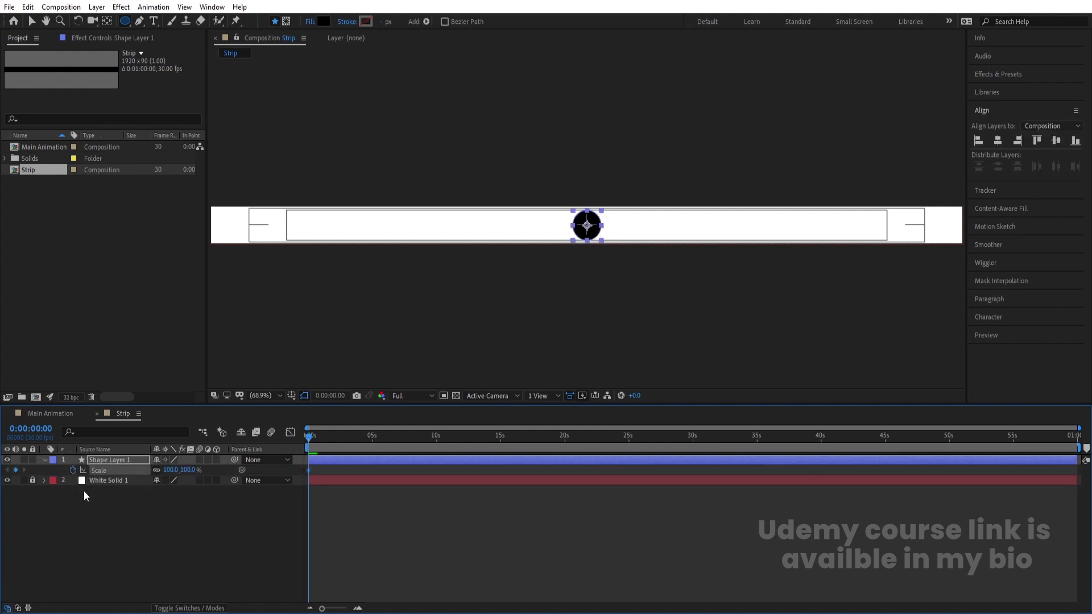
pyautogui.press('=')
pyautogui.press('=')
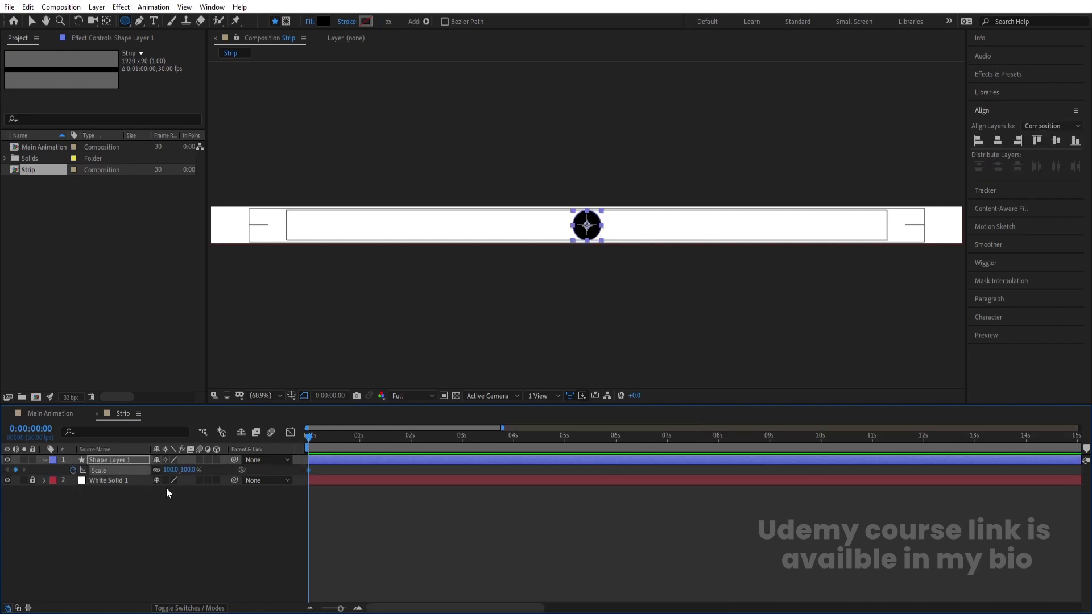
pyautogui.hotkey('ctrl', 'z')
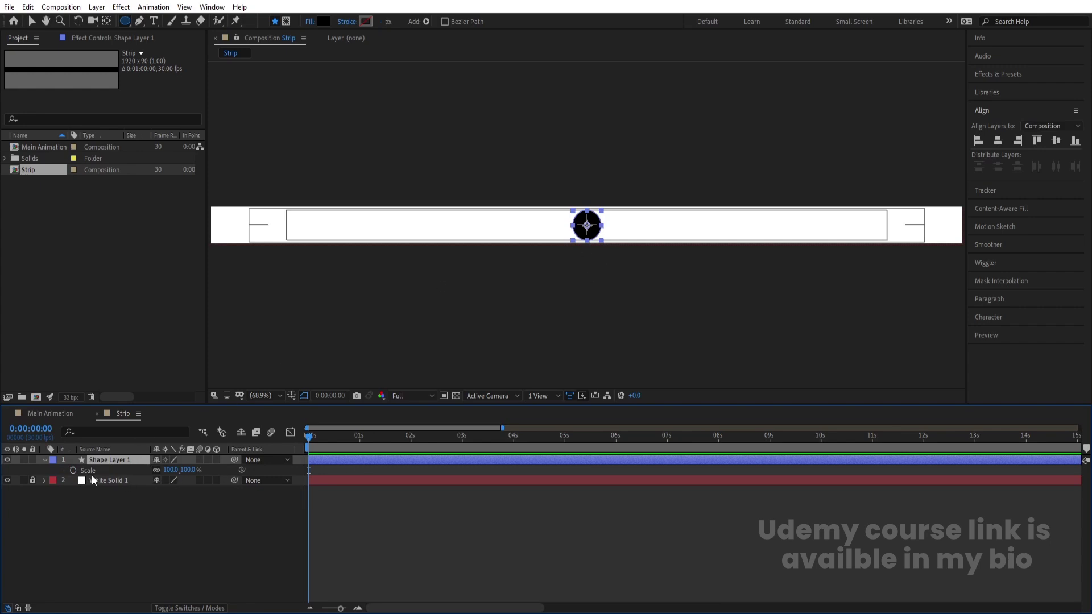
# Show the circle's Position property and duplicate the circle layer.
pyautogui.press('p')
pyautogui.hotkey('ctrl', 'd')
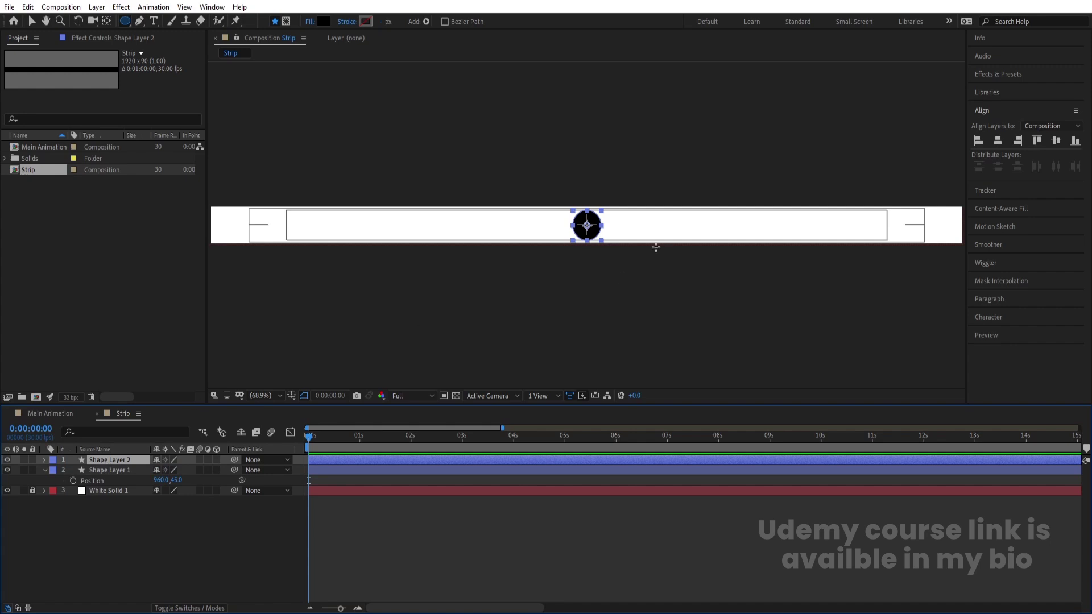
pyautogui.scroll(2, 599, 227)
# Duplicate the circle repeatedly, moving each copy rightward to build a row of five.
pyautogui.press('v')
pyautogui.moveTo(575, 241); pyautogui.dragTo(679, 241)
pyautogui.hotkey('ctrl', 'd')
pyautogui.press('v')
pyautogui.hotkey('ctrl', 'd')
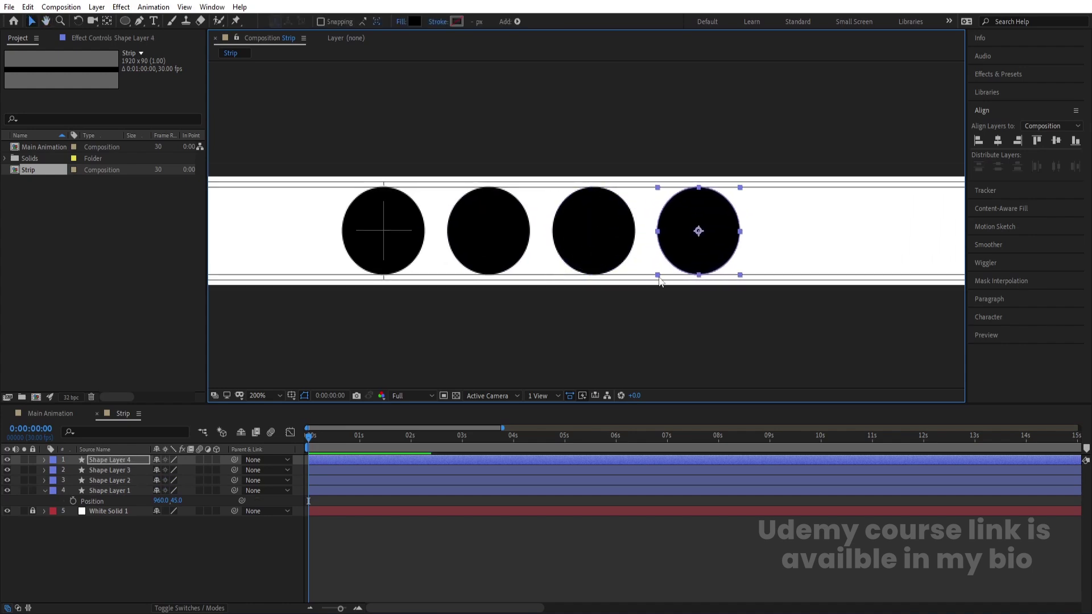
pyautogui.click(650, 312)
pyautogui.click(683, 243)
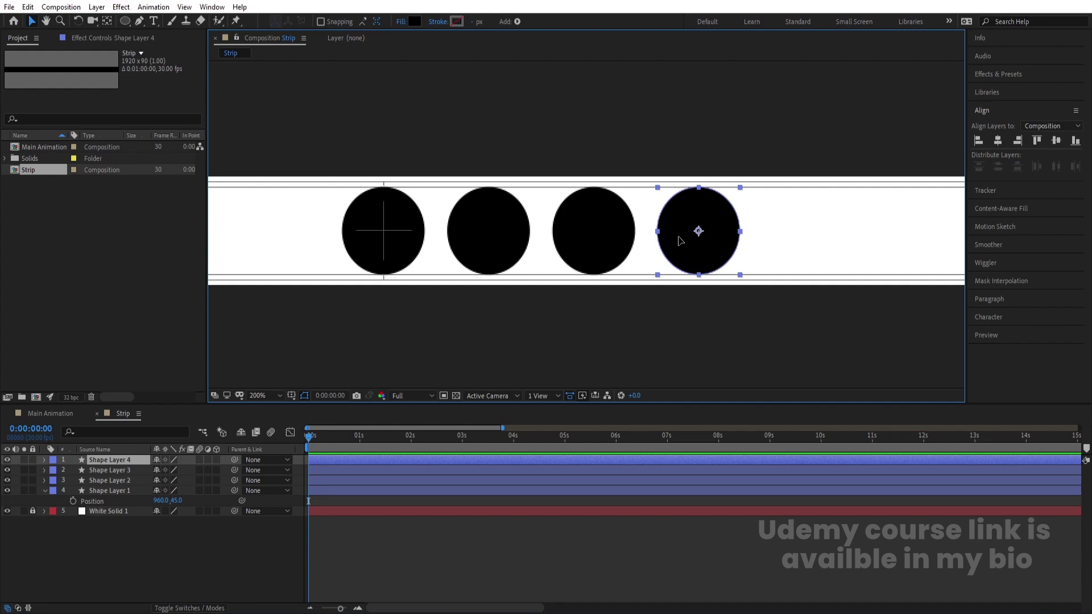
pyautogui.hotkey('ctrl', 'd')
pyautogui.moveTo(680, 237); pyautogui.dragTo(779, 228)
# Duplicate the five circles as a group and place the copies beside the originals.
pyautogui.scroll(-1, 714, 260)
pyautogui.click(786, 313)
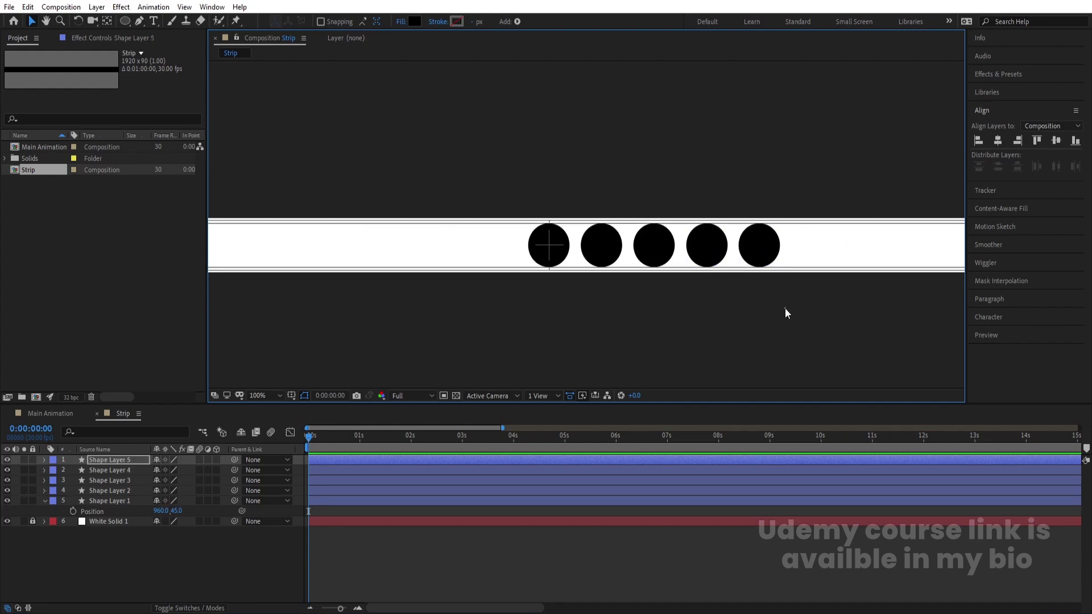
pyautogui.moveTo(786, 313); pyautogui.dragTo(348, 188)
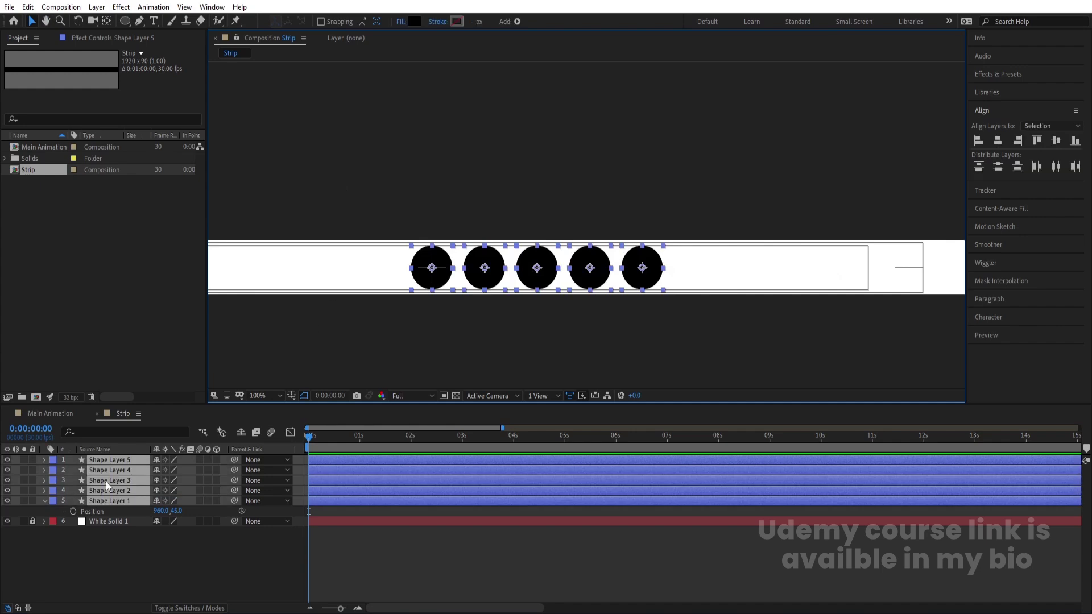
pyautogui.hotkey('ctrl', 'd')
pyautogui.moveTo(110, 482); pyautogui.dragTo(108, 458)
pyautogui.moveTo(434, 285); pyautogui.dragTo(698, 270)
pyautogui.click(705, 325)
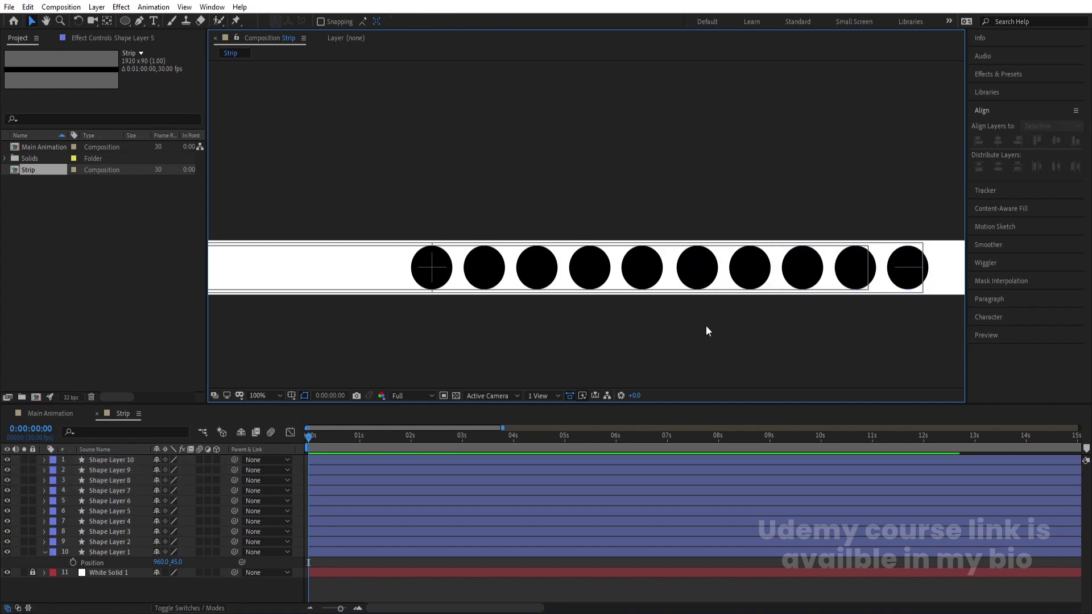
pyautogui.moveTo(918, 318); pyautogui.dragTo(669, 162)
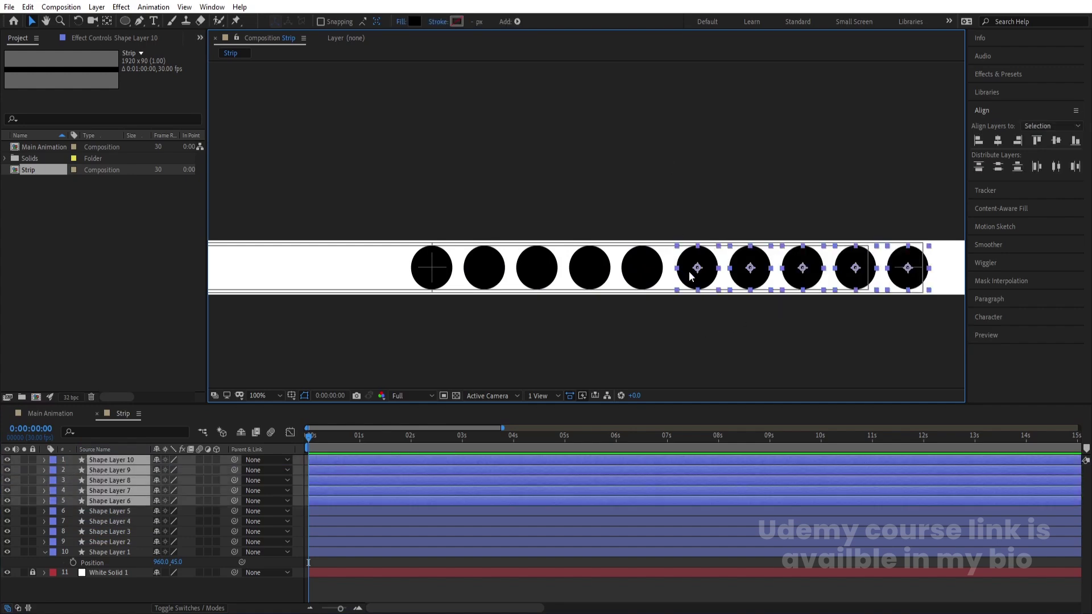
pyautogui.moveTo(689, 275); pyautogui.dragTo(683, 276)
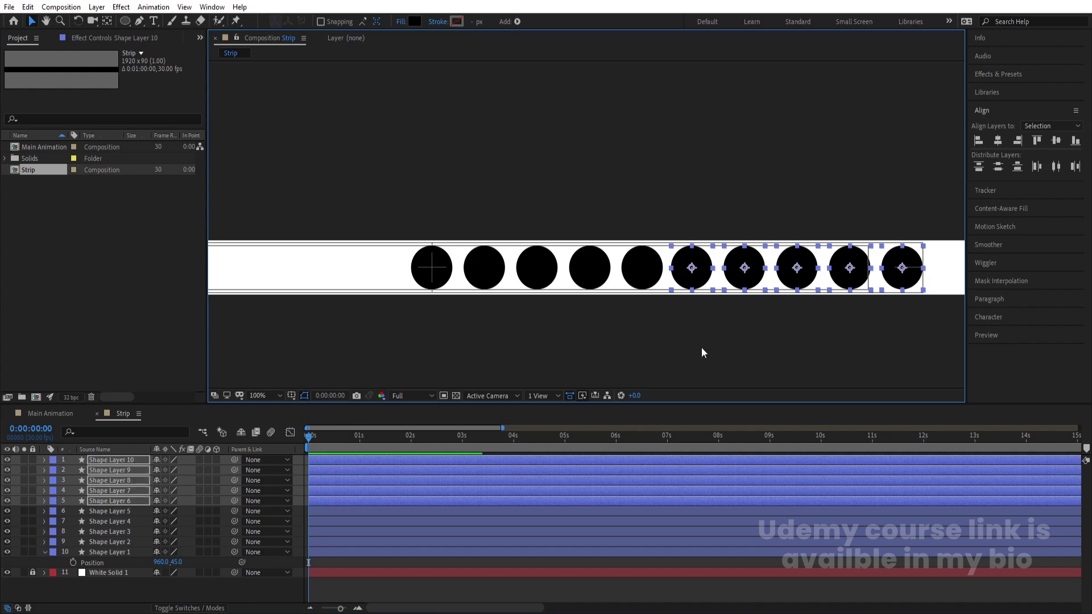
pyautogui.click(700, 318)
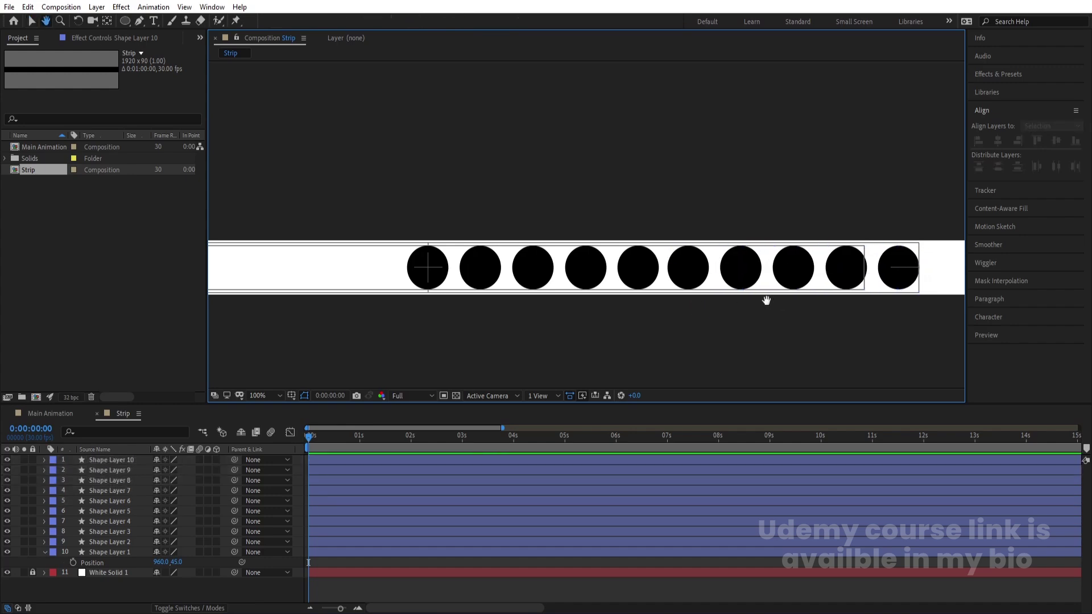
# Add an eleventh circle copy near the strip's right end.
pyautogui.press('h')
pyautogui.moveTo(778, 300); pyautogui.dragTo(597, 316)
pyautogui.press('v')
pyautogui.click(734, 295)
pyautogui.hotkey('ctrl', 'd')
pyautogui.moveTo(727, 295); pyautogui.dragTo(760, 296)
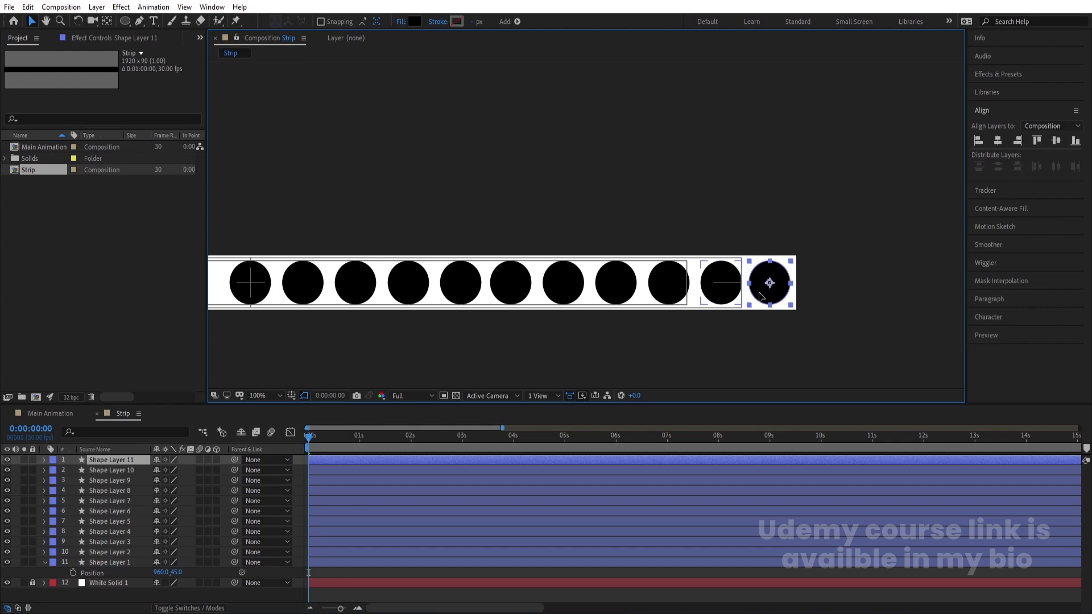
# Duplicate all eleven circles and slide the copies left to fill the strip.
pyautogui.moveTo(760, 296); pyautogui.dragTo(342, 181)
pyautogui.click(711, 316)
pyautogui.press(',')
pyautogui.hotkey('ctrl', 'd')
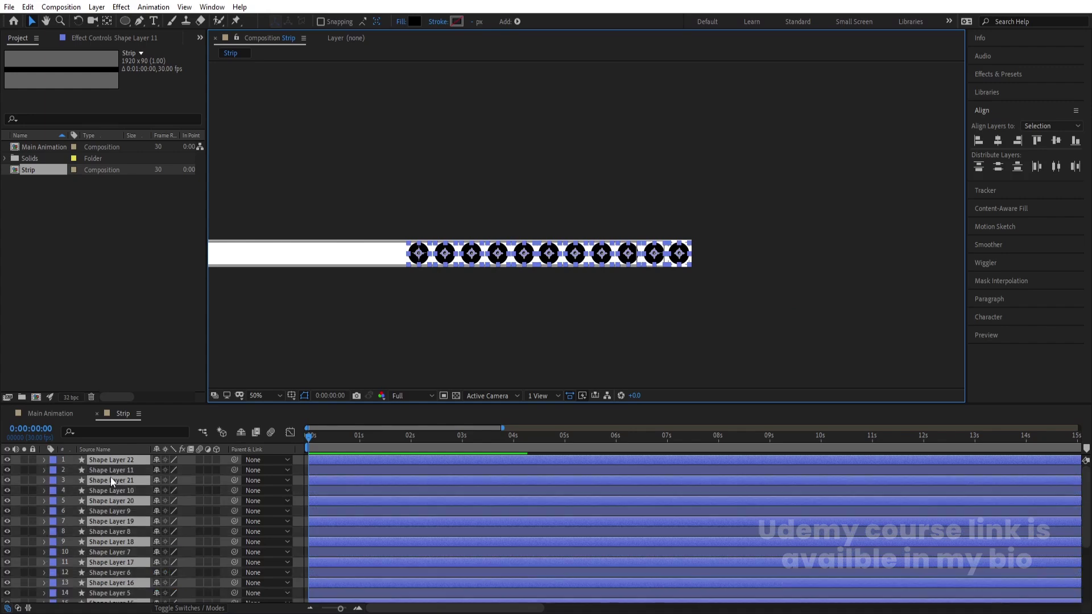
pyautogui.scroll(-1, 119, 479)
pyautogui.moveTo(104, 568); pyautogui.dragTo(103, 582)
pyautogui.moveTo(435, 292); pyautogui.dragTo(622, 297)
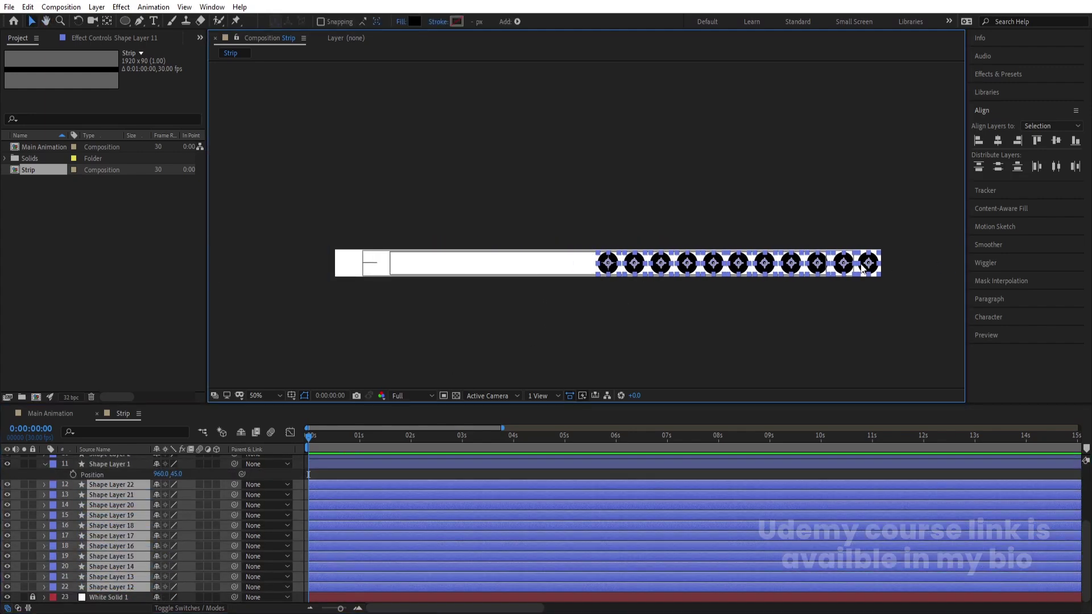
pyautogui.moveTo(863, 268); pyautogui.dragTo(623, 265)
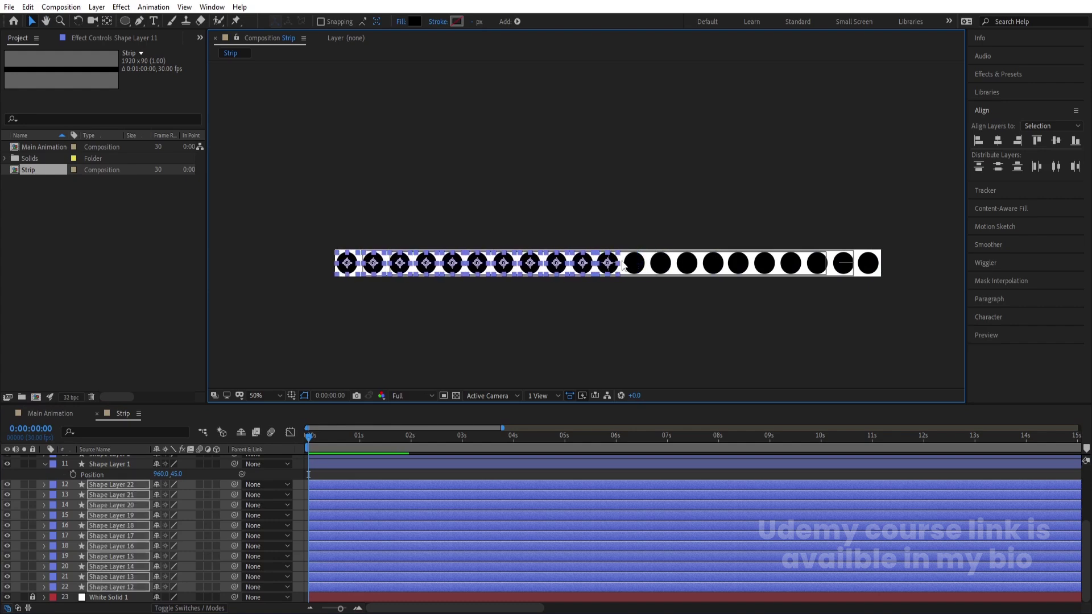
pyautogui.scroll(2, 623, 265)
# Nudge the copies right, delete the extra Shape Layer 22, and fit the strip in the viewer.
pyautogui.press('Right')
pyautogui.press('Right')
pyautogui.press('Right')
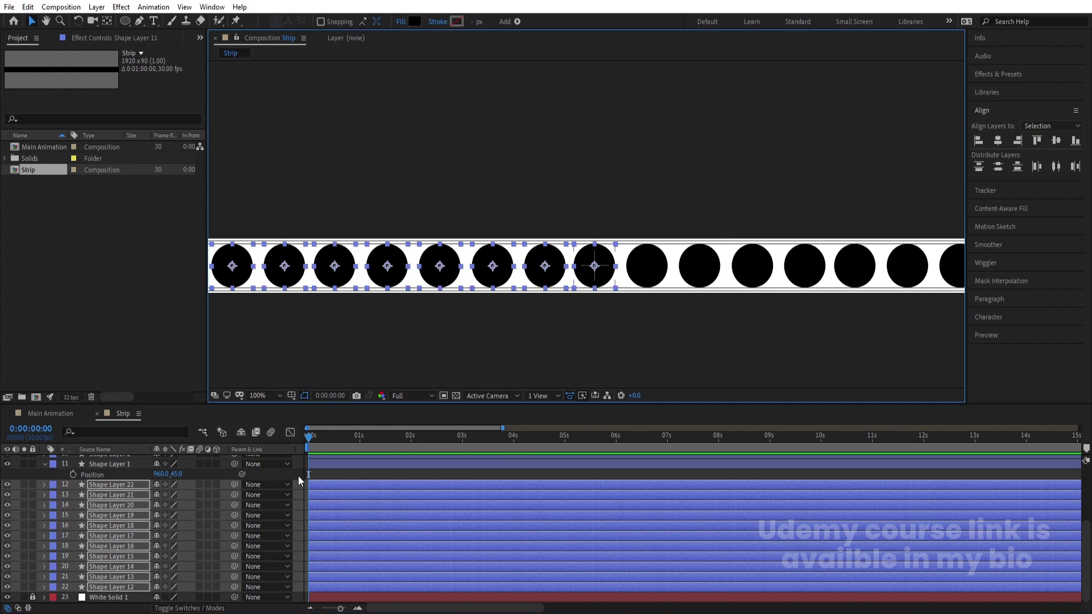
pyautogui.click(313, 487)
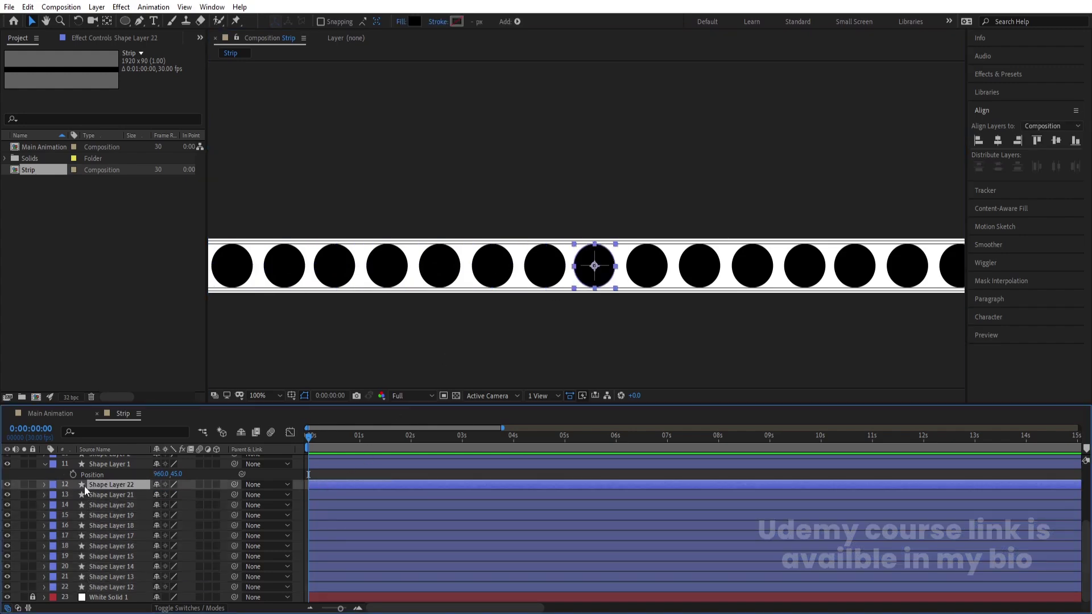
pyautogui.press('Delete')
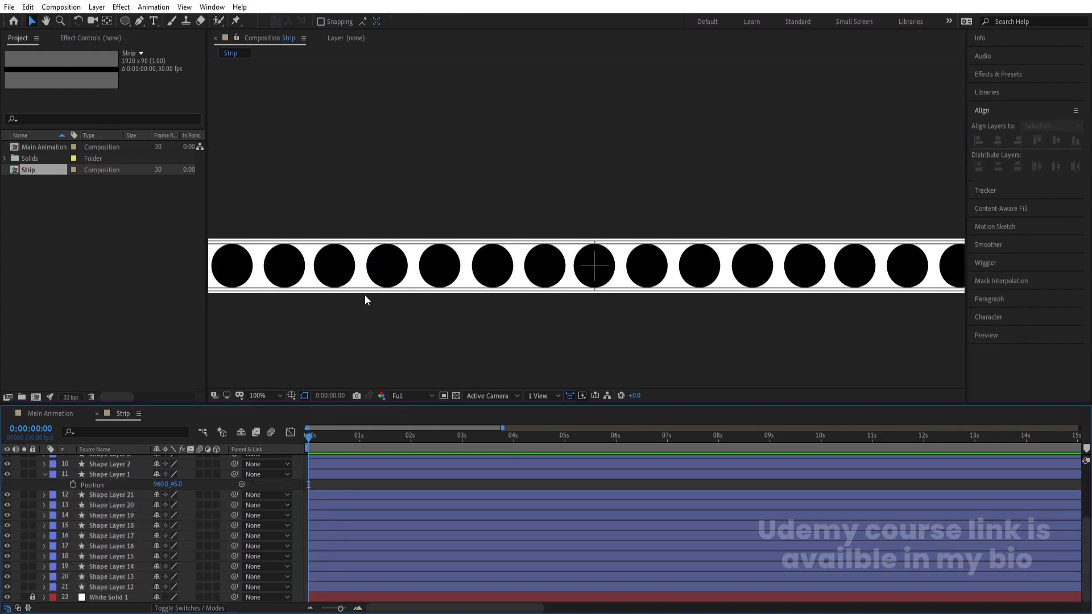
pyautogui.click(586, 259)
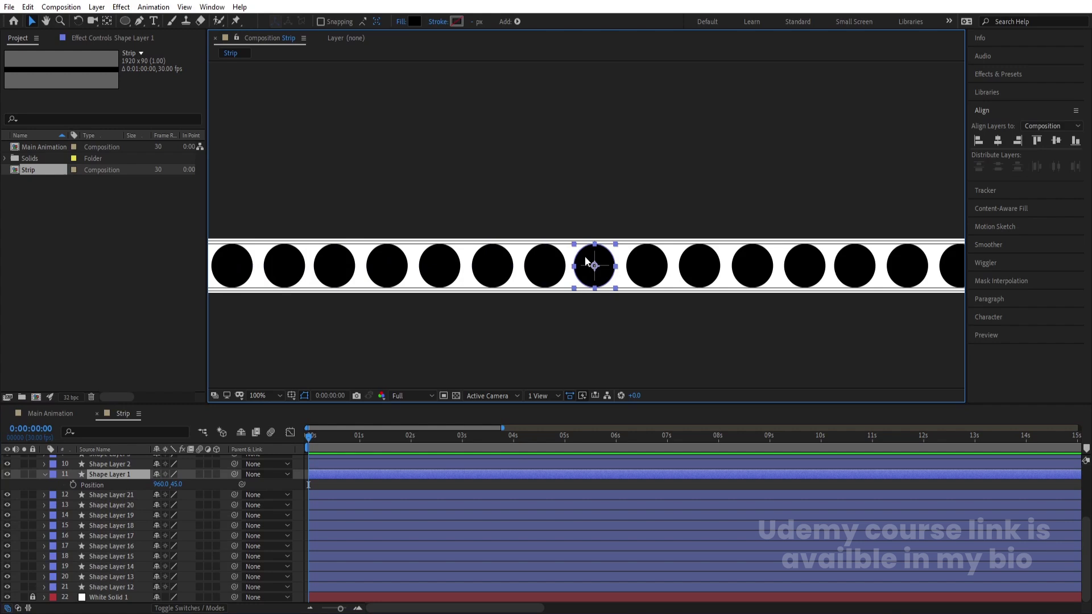
pyautogui.click(649, 271)
pyautogui.click(272, 396)
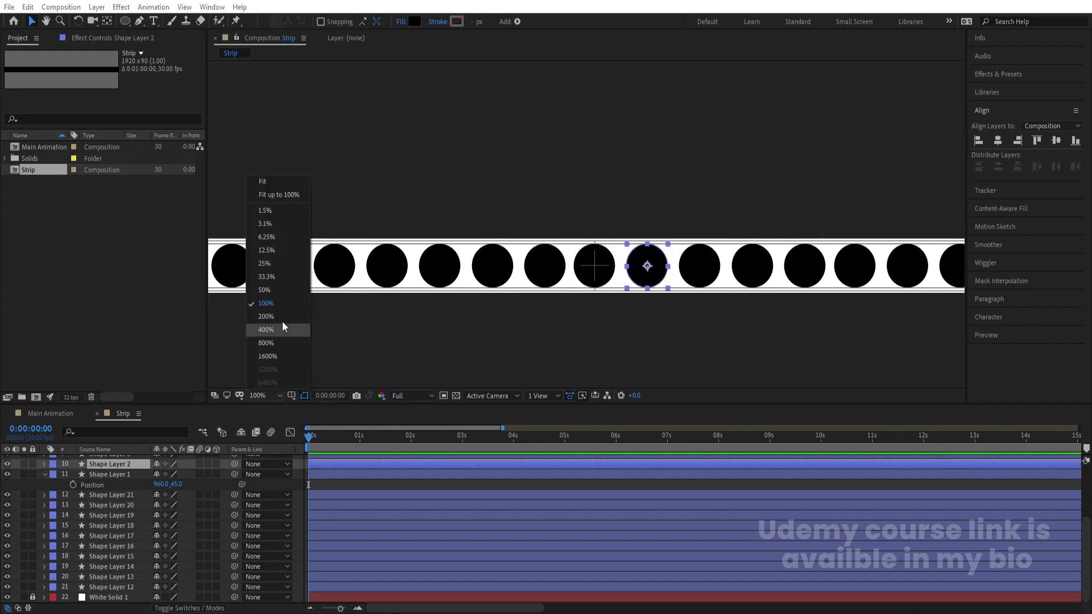
pyautogui.click(272, 182)
pyautogui.click(319, 491)
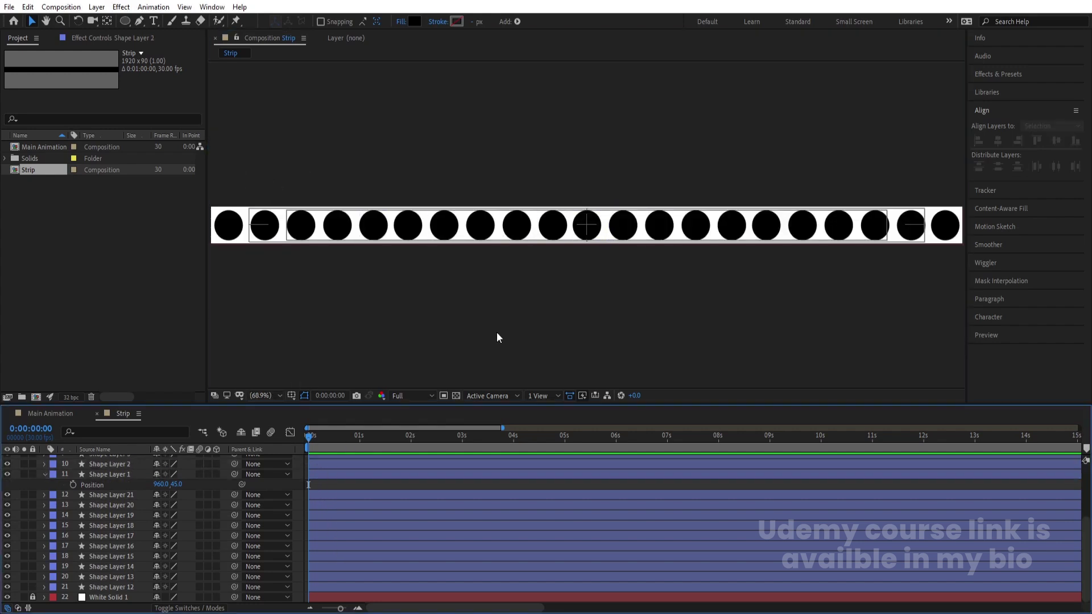
# Give the centre circle's layer, Shape Layer 1, a red label.
pyautogui.click(588, 226)
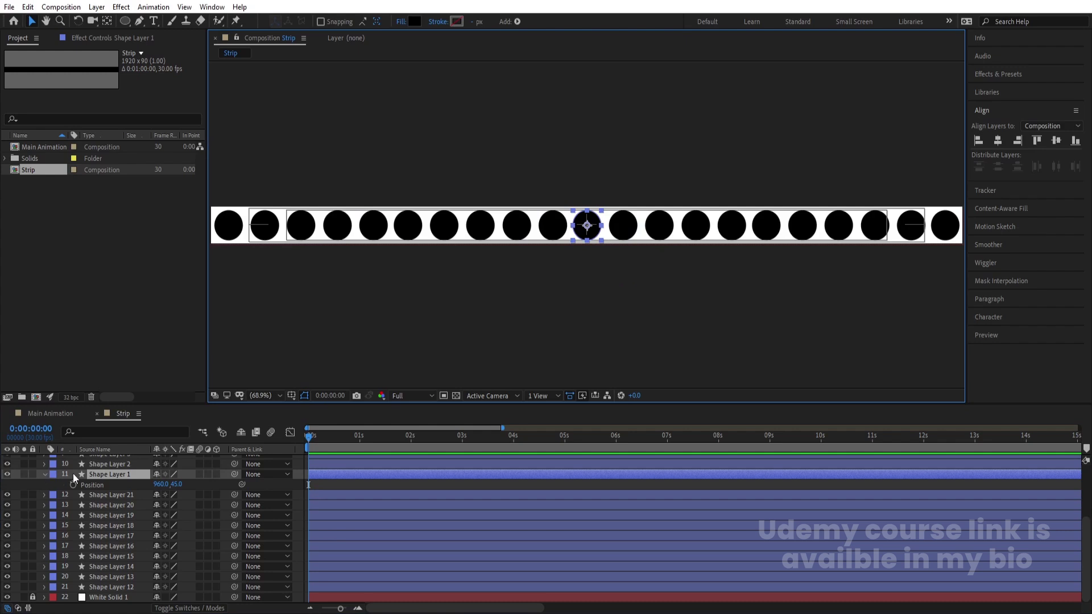
pyautogui.click(52, 475)
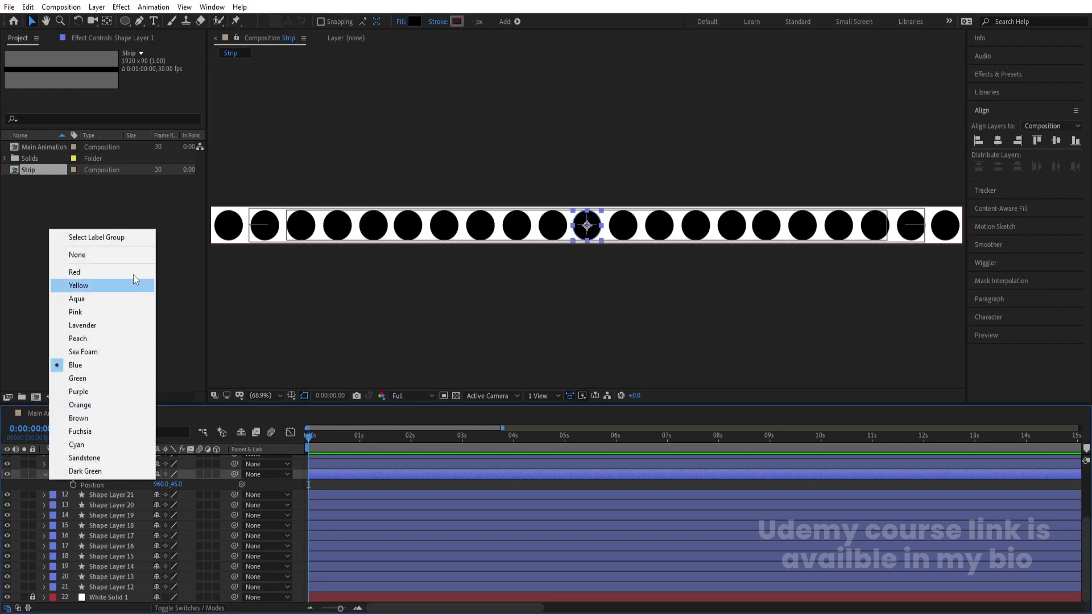
pyautogui.click(73, 273)
# Select all circle layers, reveal their Scale, and enable Scale keyframing.
pyautogui.moveTo(557, 254); pyautogui.dragTo(203, 190)
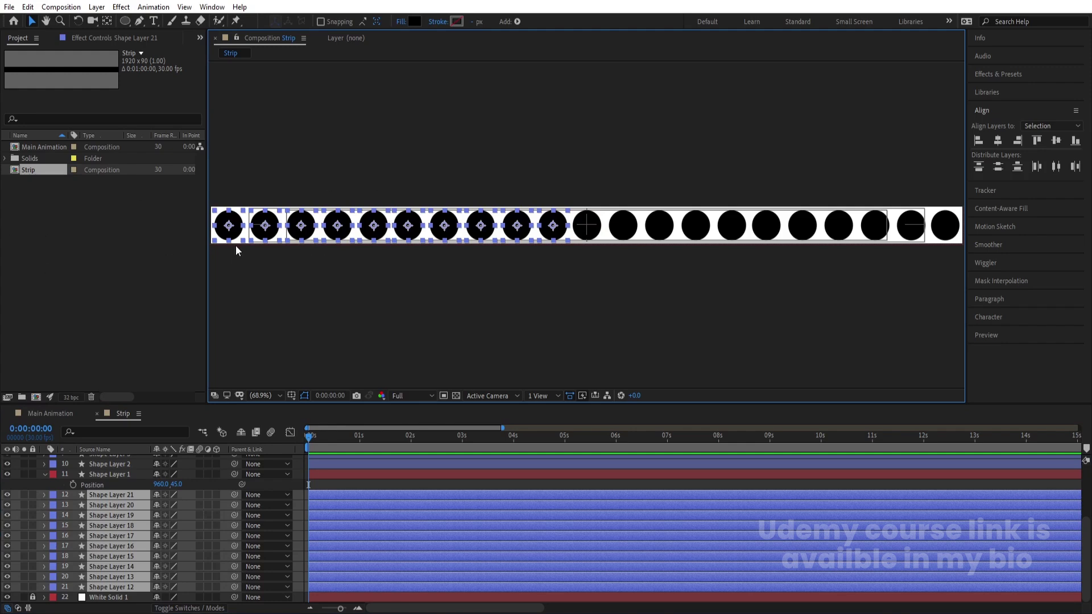
pyautogui.click(105, 465)
pyautogui.click(630, 262)
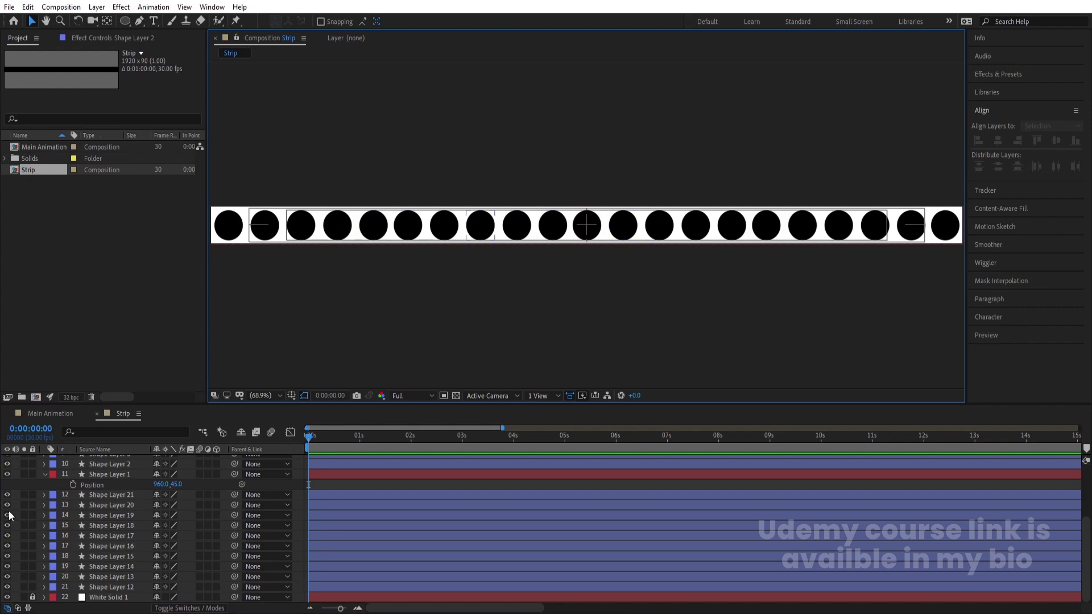
pyautogui.scroll(4, 98, 491)
pyautogui.click(99, 462)
pyautogui.scroll(-4, 99, 470)
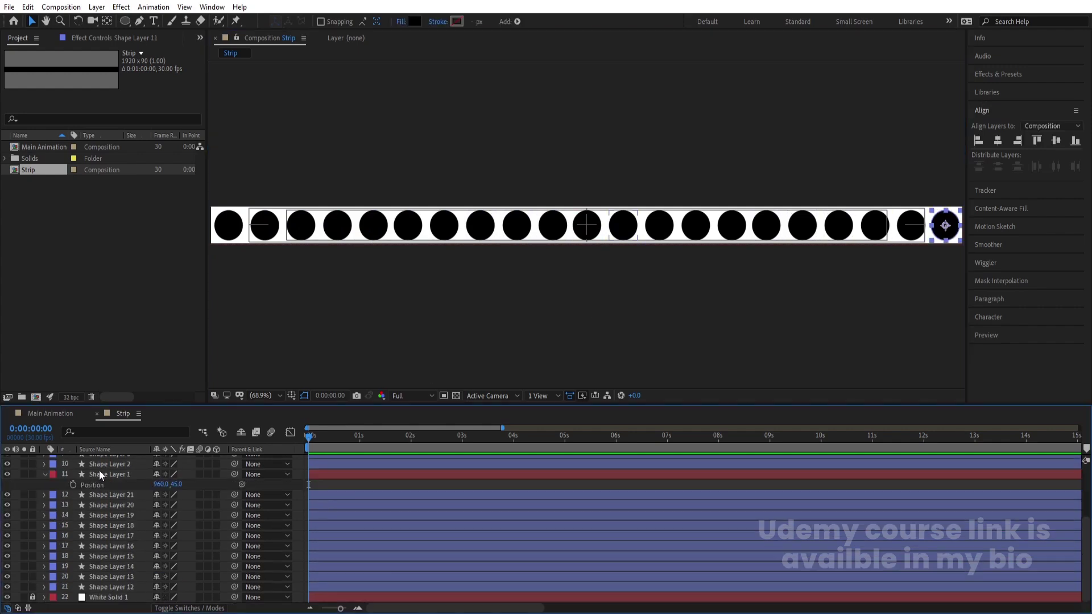
pyautogui.keyDown('shift'); pyautogui.click(91, 590); pyautogui.keyUp('shift')
pyautogui.press('s')
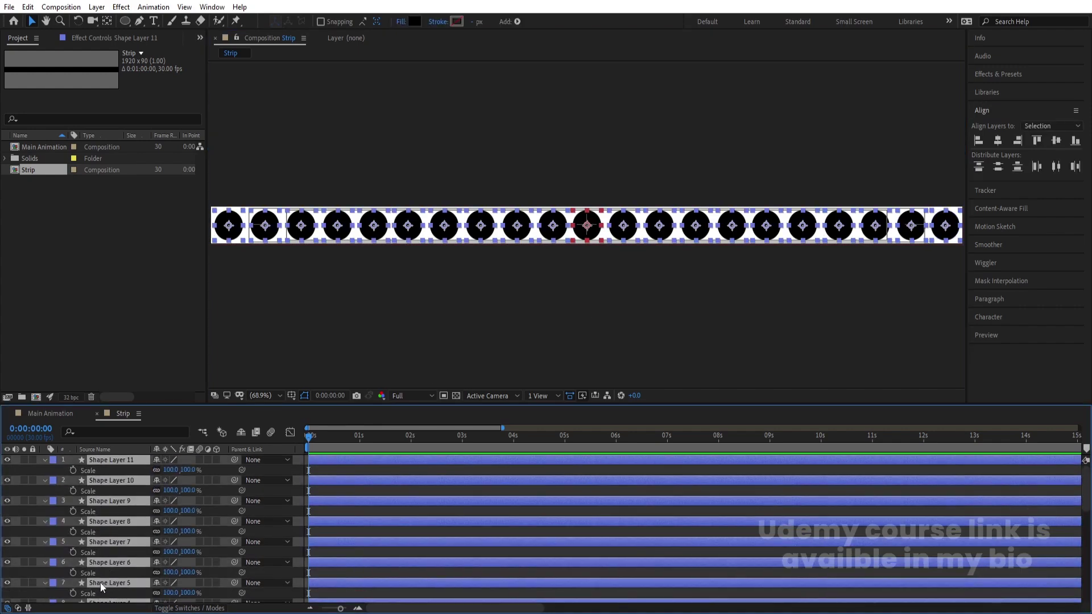
pyautogui.click(73, 469)
# Keyframe Scale at 100% at 1:00 and 0% at 0:00 on all circles, then select the keyframes.
pyautogui.press('=')
pyautogui.press('=')
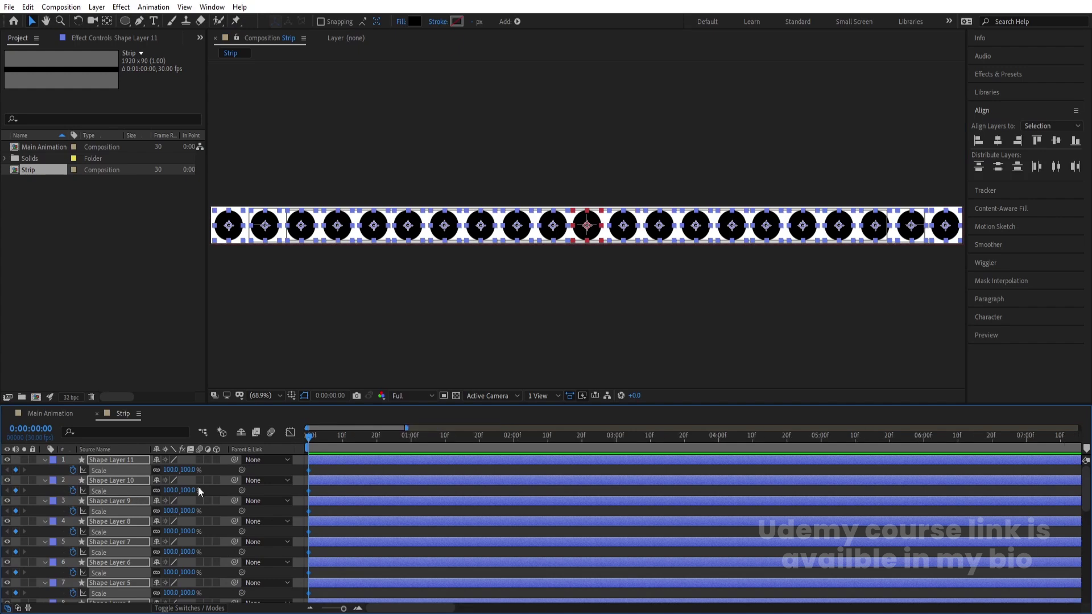
pyautogui.press('-')
pyautogui.click(410, 439)
pyautogui.click(15, 470)
pyautogui.click(7, 470)
pyautogui.click(170, 469)
pyautogui.write('0')
pyautogui.press('Return')
pyautogui.scroll(-10, 399, 518)
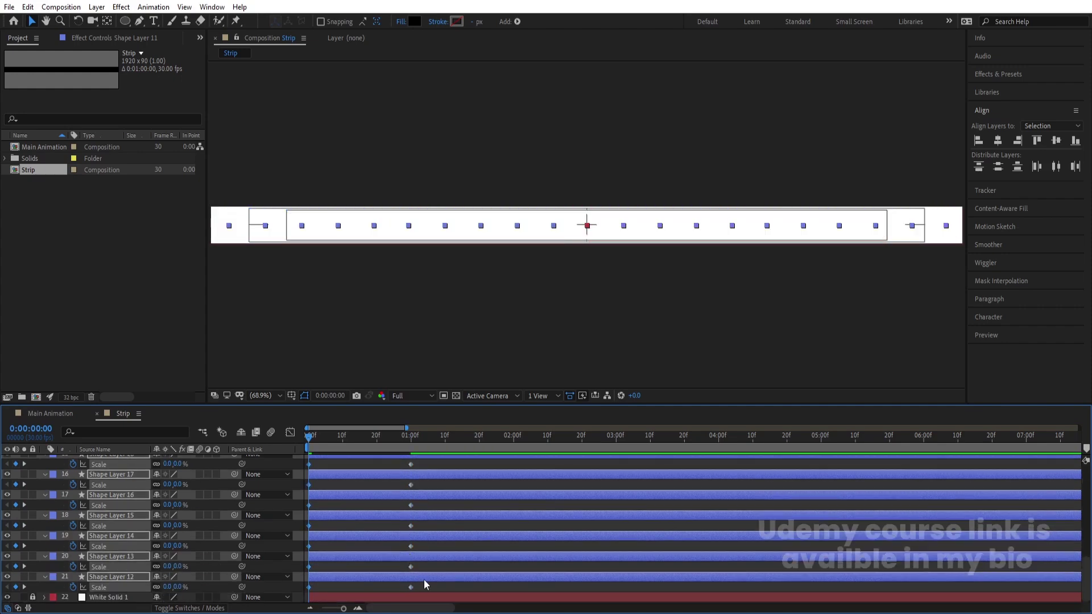
pyautogui.moveTo(430, 589); pyautogui.dragTo(190, 240)
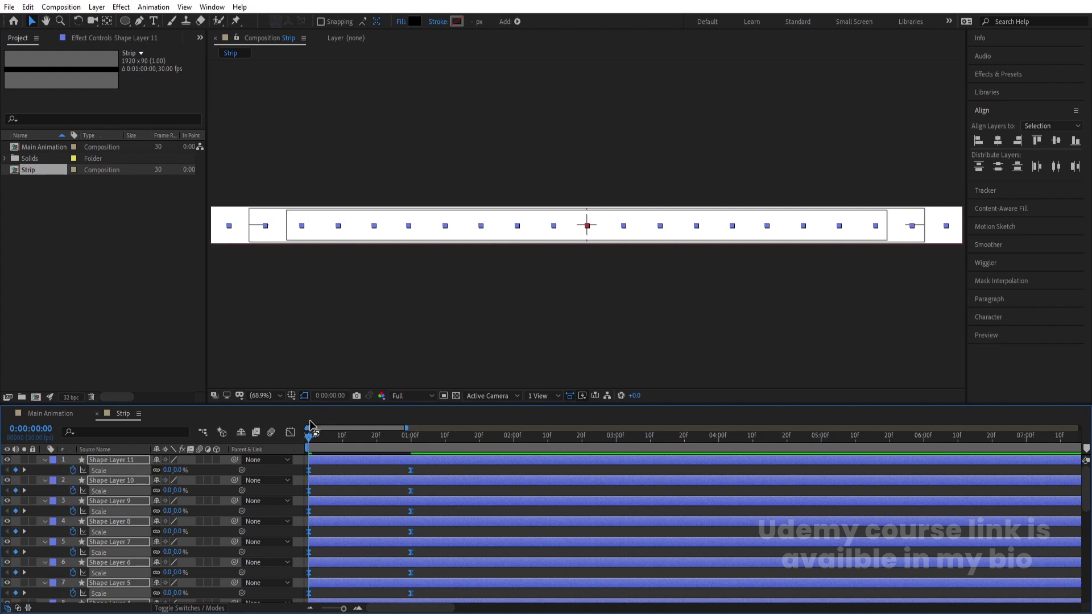
# Apply Easy Ease to the Scale keyframes, stretch the end keyframe's influence in the Graph Editor, then preview.
pyautogui.press('F9')
pyautogui.click(291, 432)
pyautogui.moveTo(463, 507); pyautogui.dragTo(356, 572)
pyautogui.moveTo(332, 552); pyautogui.dragTo(312, 571)
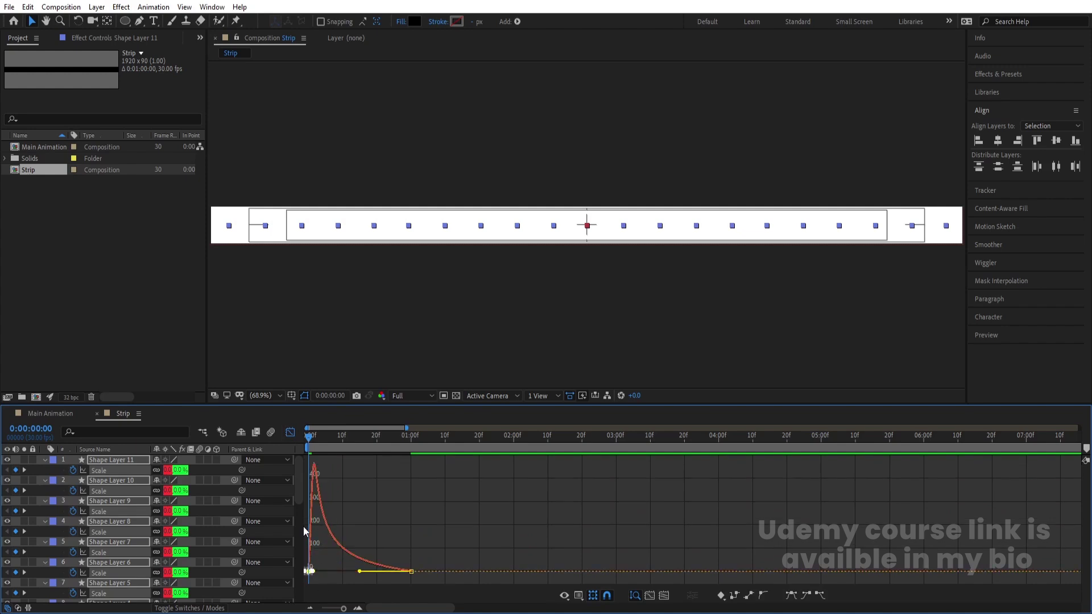
pyautogui.click(290, 433)
pyautogui.press('space')
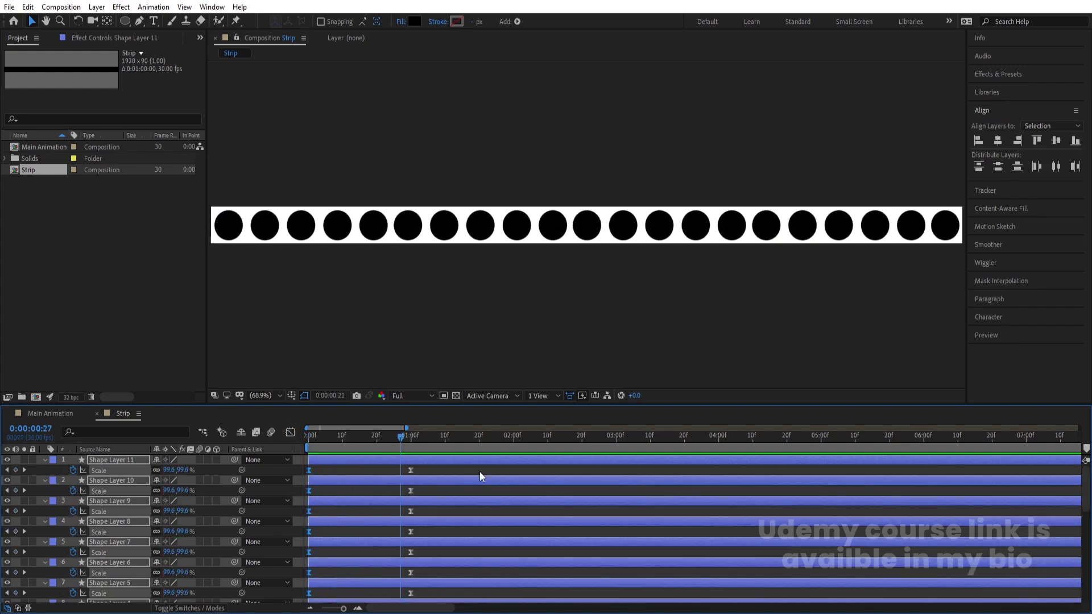
# Add Scale keyframes at 1:20 on all circles and set Scale to 30% at 2:20.
pyautogui.hotkey('ctrl', 'a')
pyautogui.click(447, 442)
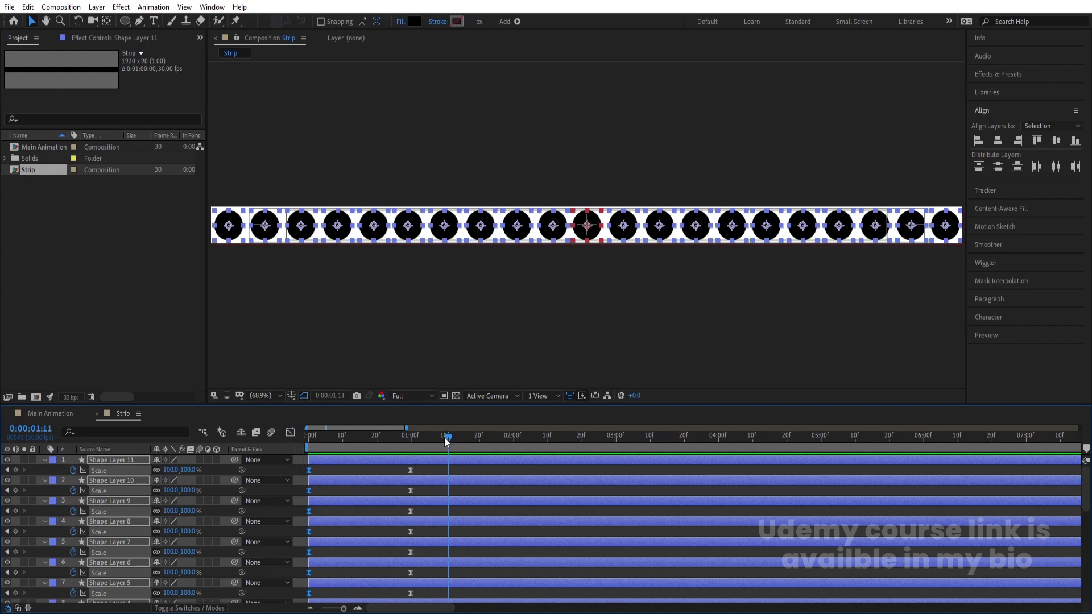
pyautogui.click(478, 439)
pyautogui.click(15, 470)
pyautogui.click(581, 437)
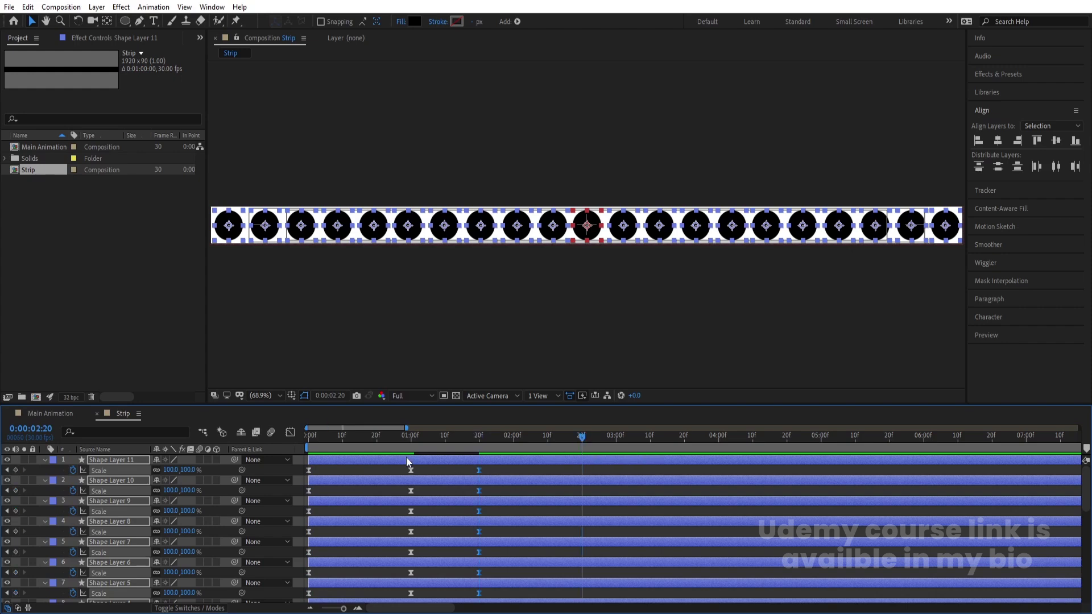
pyautogui.click(171, 469)
pyautogui.write('30')
pyautogui.press('Return')
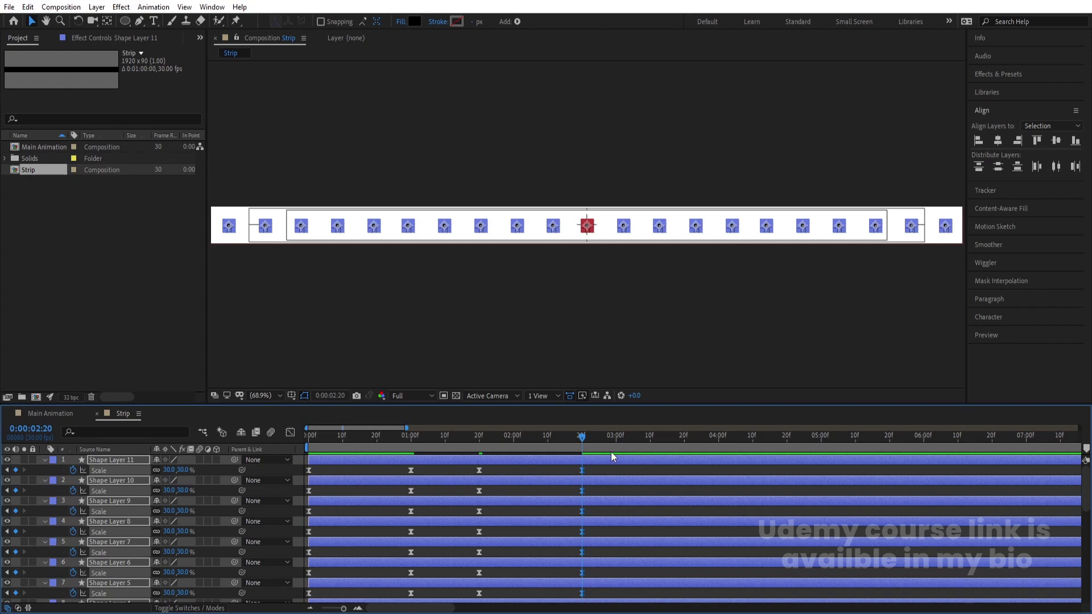
# Hold 30% with a keyframe at 3:10, then return Scale to 100% at 4:10.
pyautogui.click(650, 436)
pyautogui.click(15, 470)
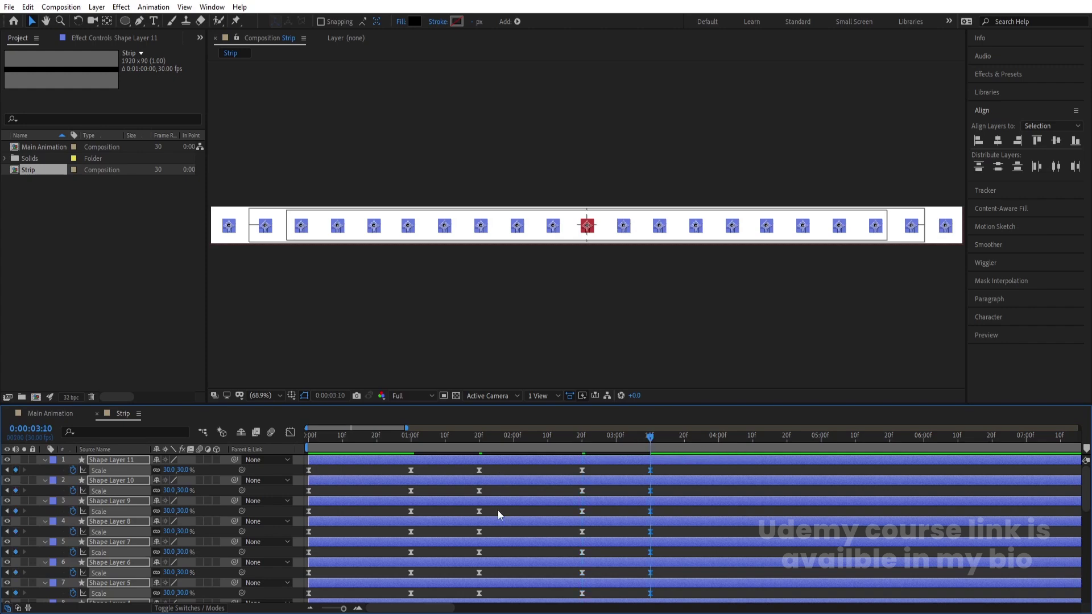
pyautogui.click(752, 440)
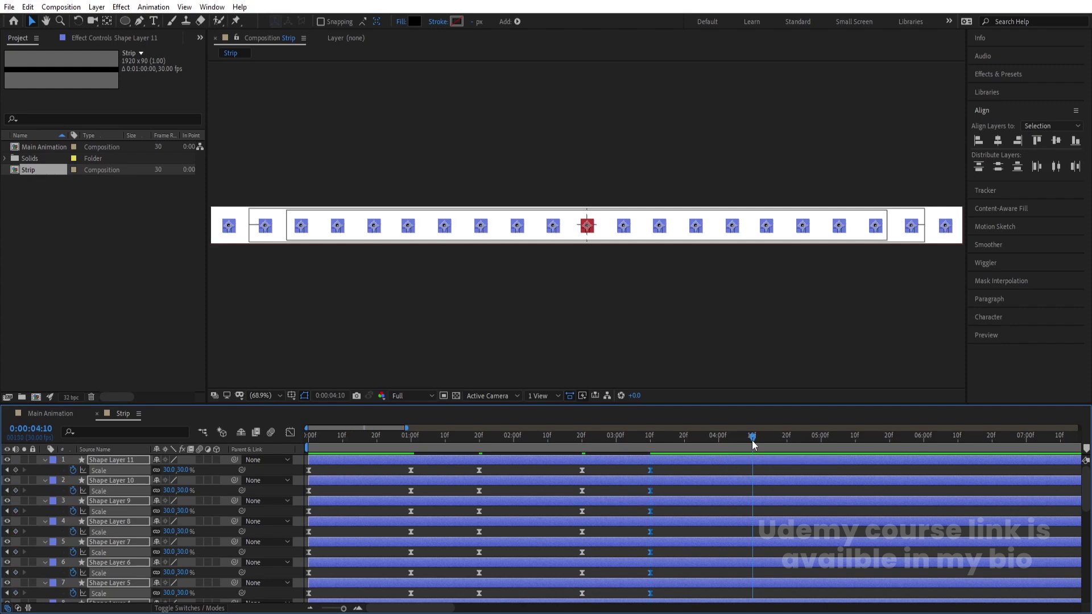
pyautogui.click(167, 470)
pyautogui.write('100')
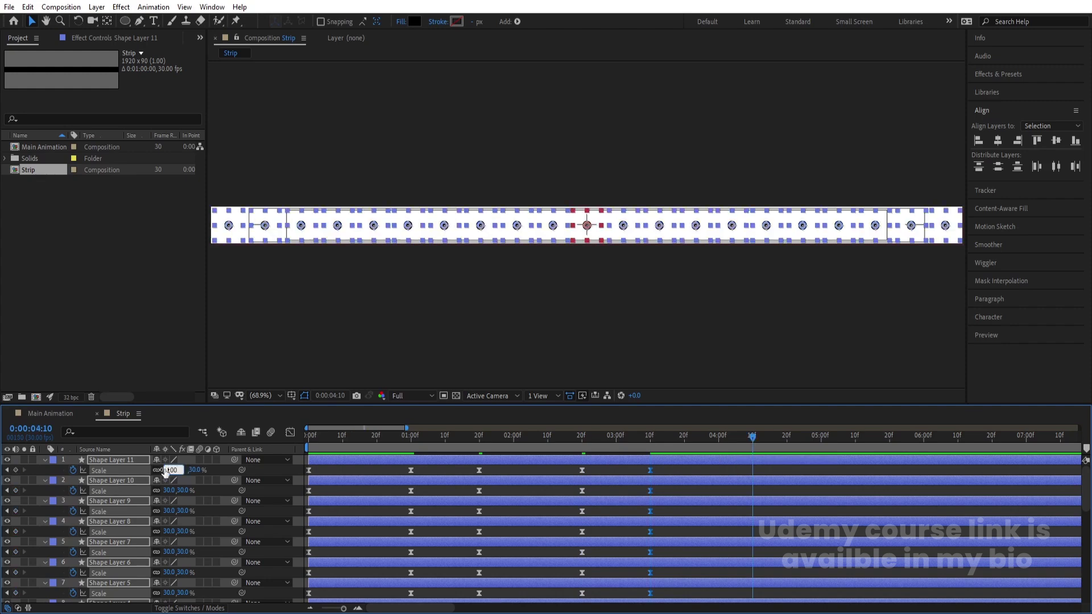
pyautogui.press('Return')
pyautogui.press('Num_Lock')
pyautogui.press('-')
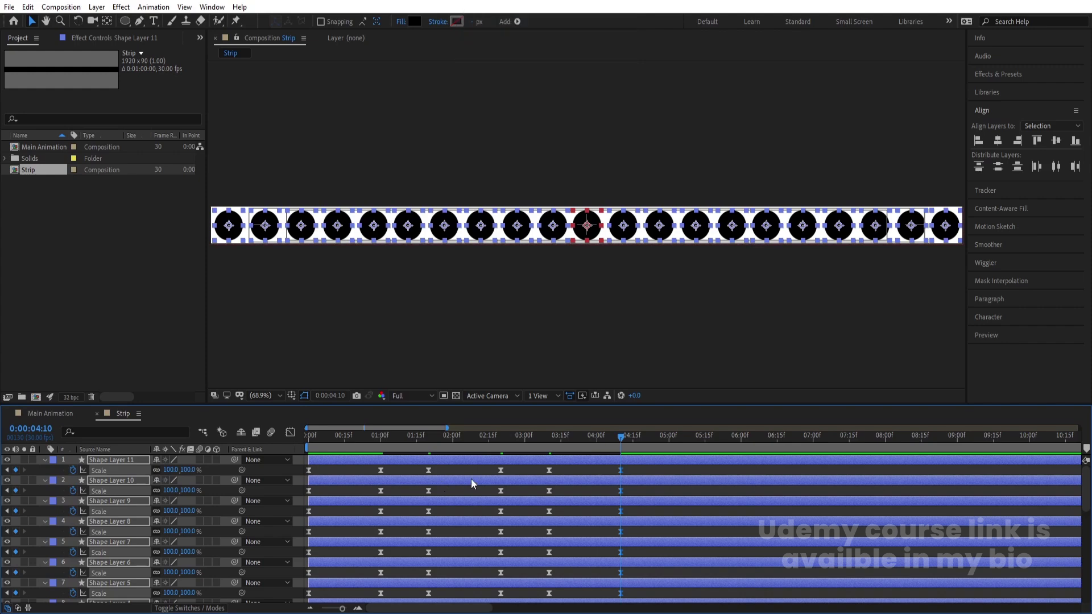
# Select the shrink-and-return Scale keyframes and drag their Bezier influence handles in the Graph Editor for sharp speed spikes.
pyautogui.moveTo(639, 470); pyautogui.dragTo(418, 589)
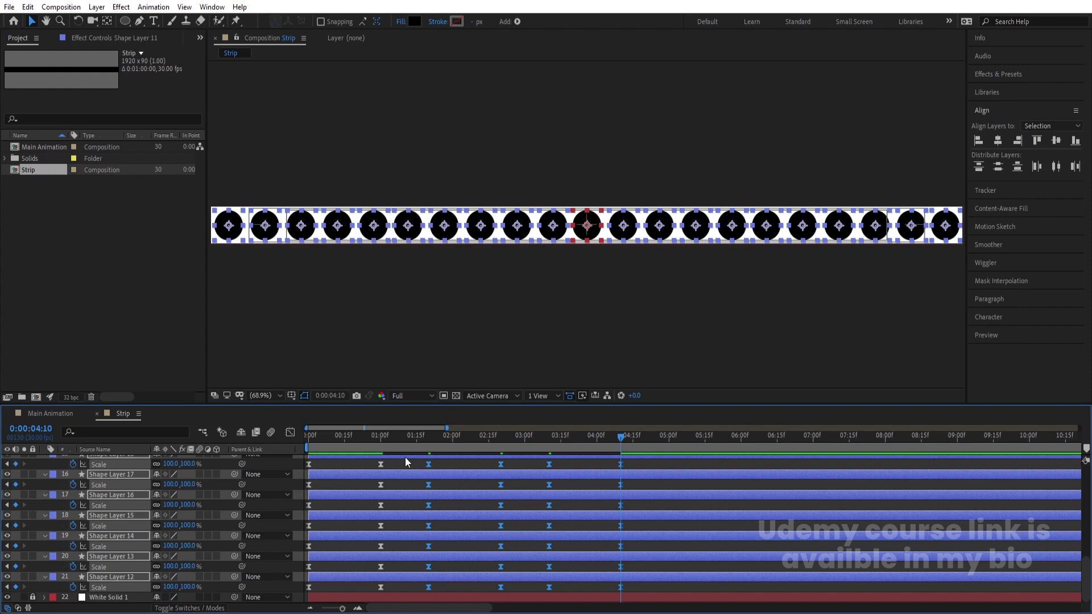
pyautogui.scroll(2, 405, 456)
pyautogui.click(290, 432)
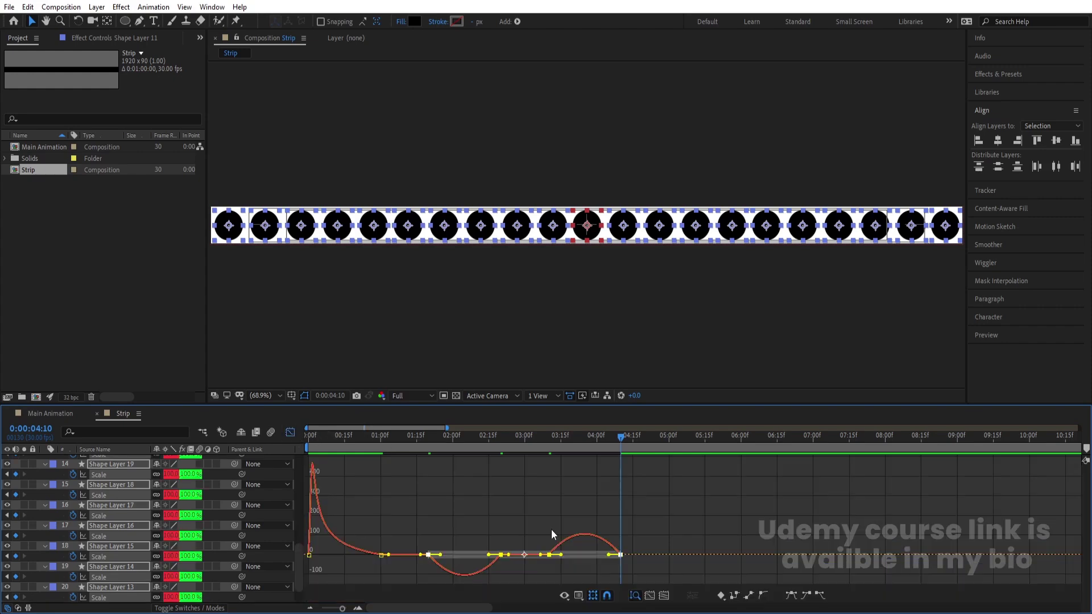
pyautogui.click(463, 565)
pyautogui.moveTo(606, 557); pyautogui.dragTo(589, 558)
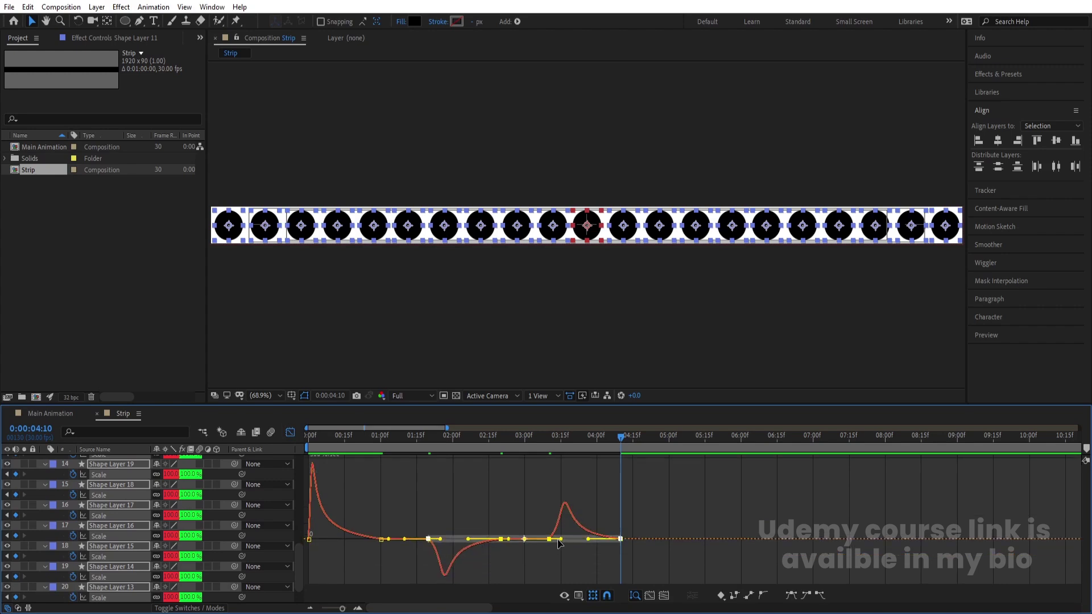
pyautogui.moveTo(565, 543); pyautogui.dragTo(575, 541)
pyautogui.click(290, 433)
pyautogui.moveTo(341, 441); pyautogui.dragTo(230, 441)
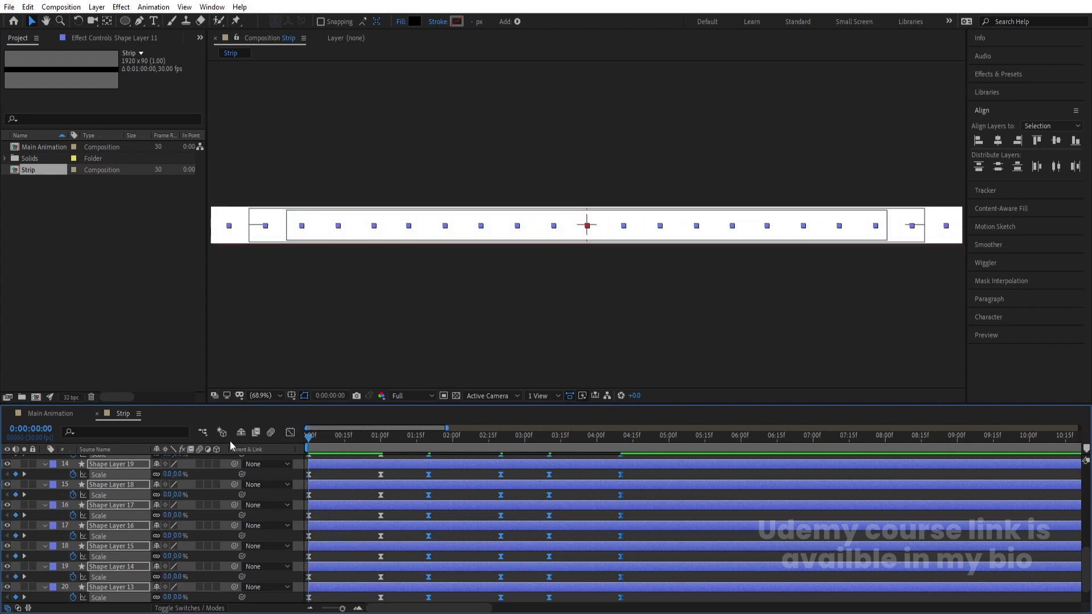
pyautogui.press('space')
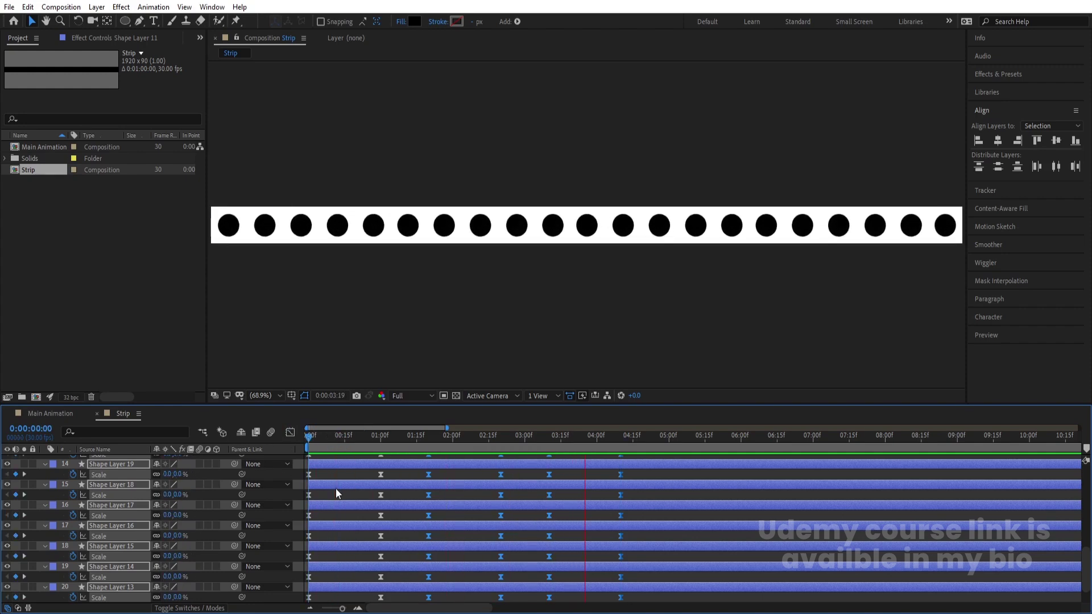
pyautogui.press('space')
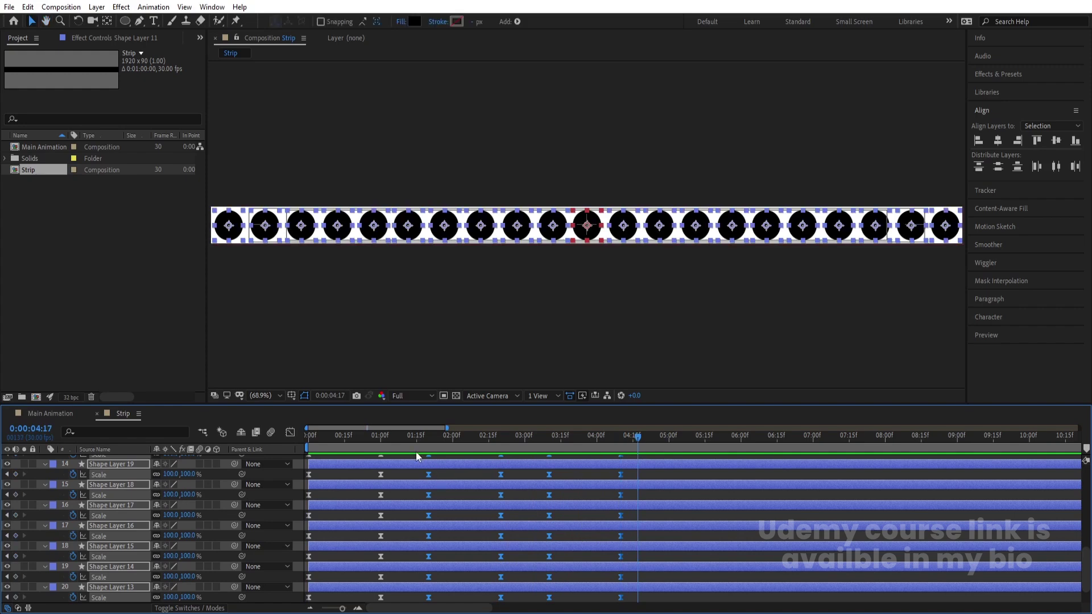
pyautogui.press('Home')
pyautogui.press('space')
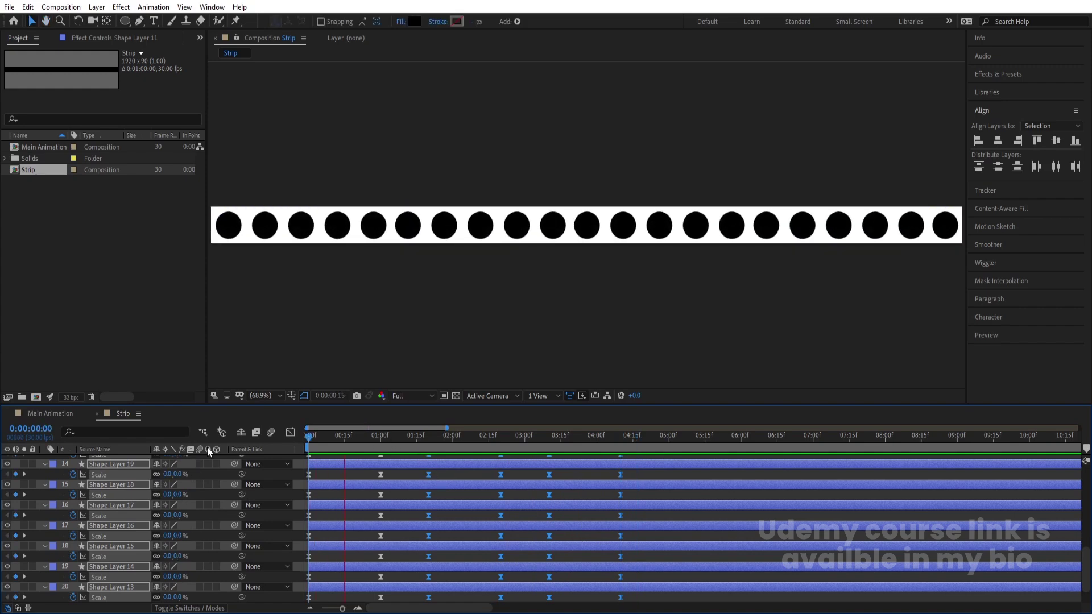
pyautogui.press('space')
pyautogui.click(480, 506)
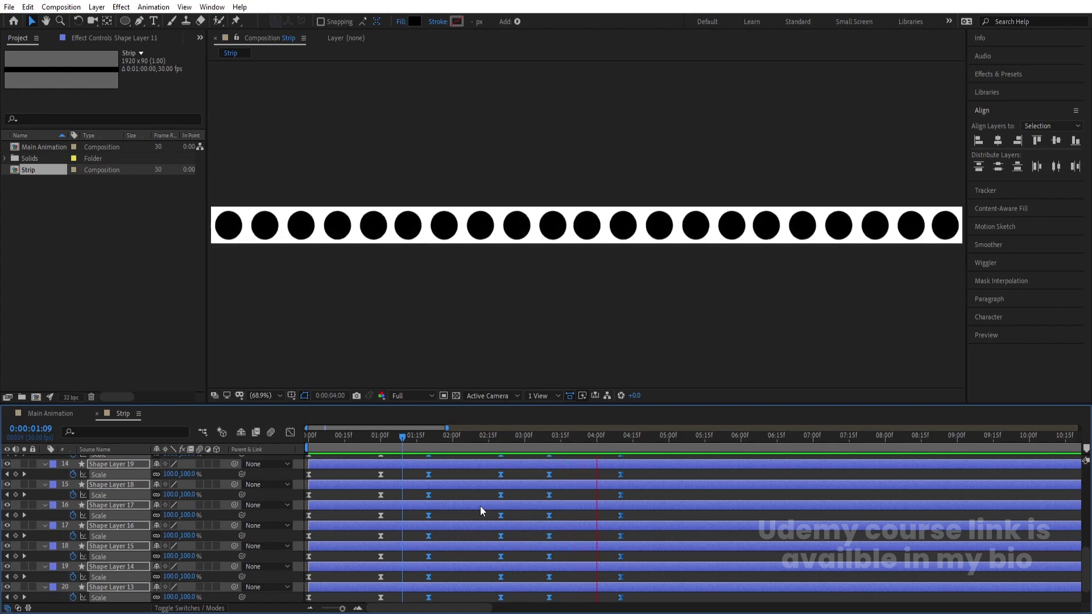
pyautogui.press('space')
pyautogui.press('space')
pyautogui.press('space')
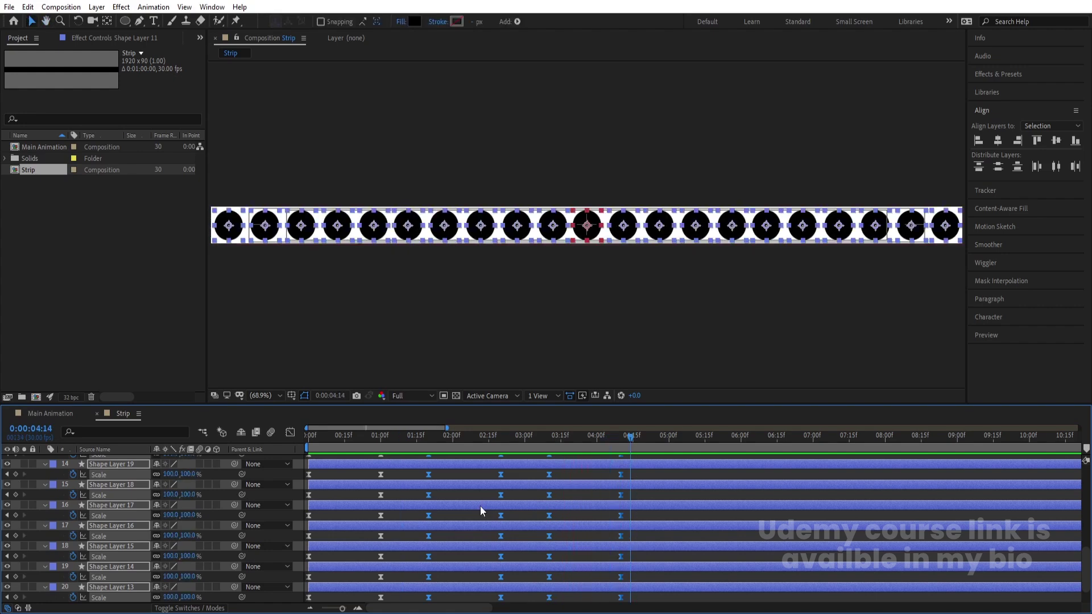
pyautogui.press('space')
pyautogui.press('space')
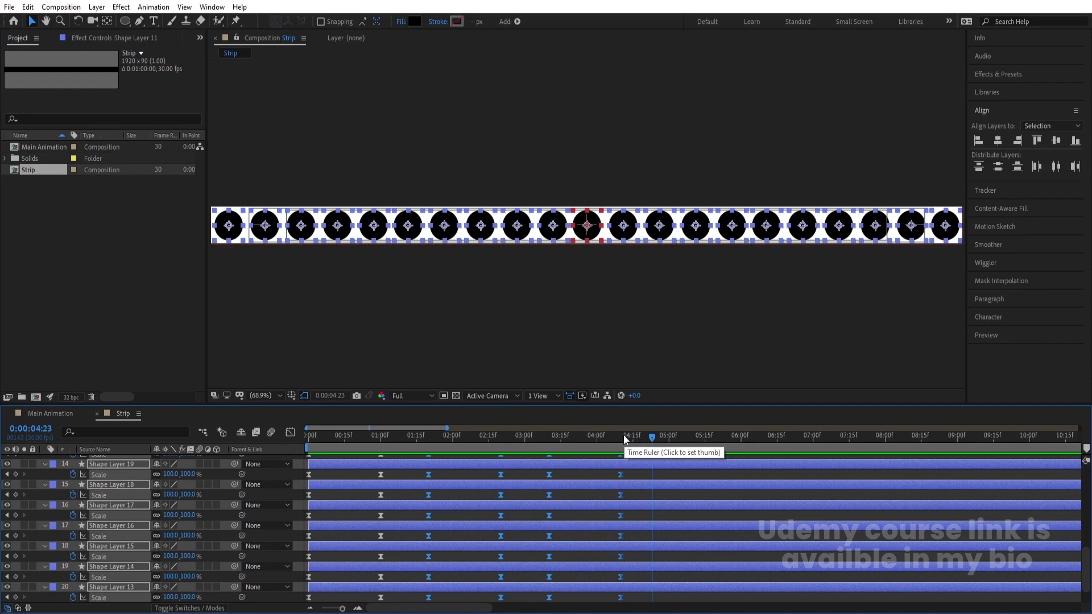
# Keyframe Scale at 4:23 and set it to 0% at 5:26, then preview the shrink.
pyautogui.click(16, 474)
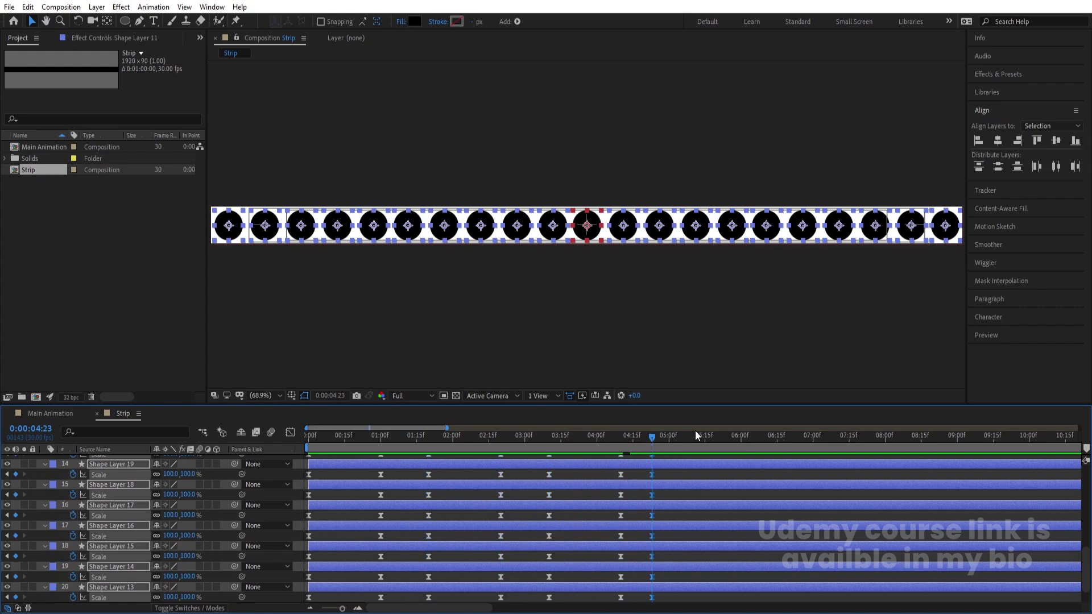
pyautogui.click(731, 436)
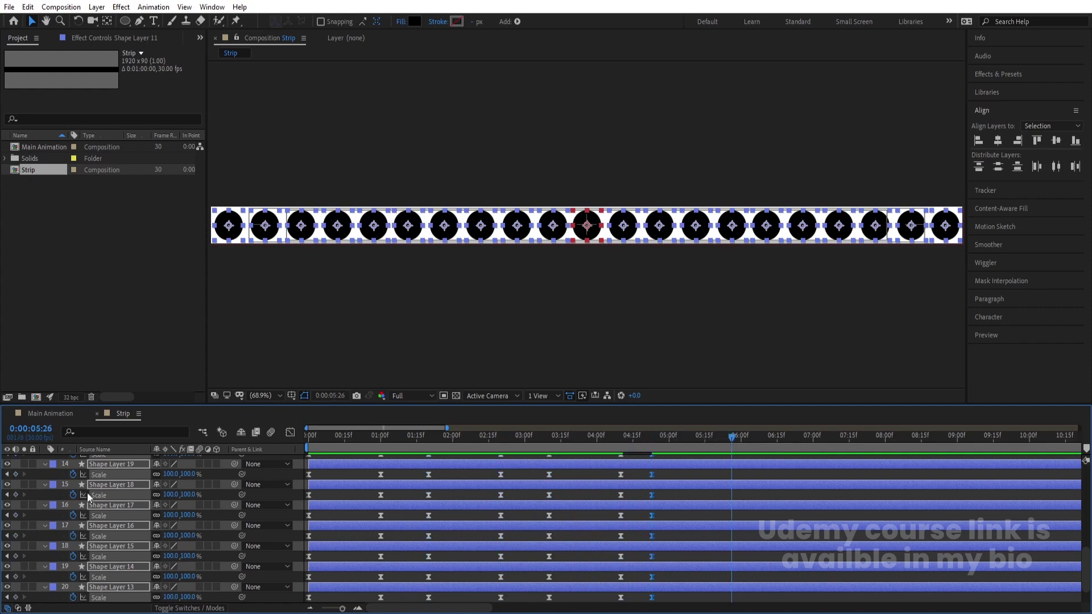
pyautogui.click(170, 475)
pyautogui.write('0')
pyautogui.press('Return')
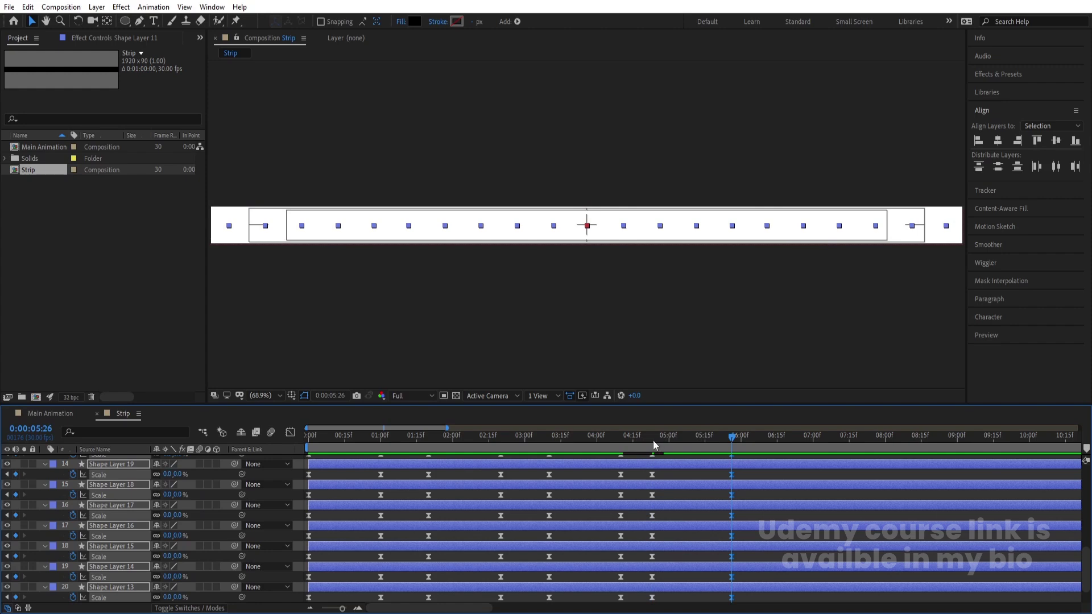
pyautogui.click(653, 440)
pyautogui.press('space')
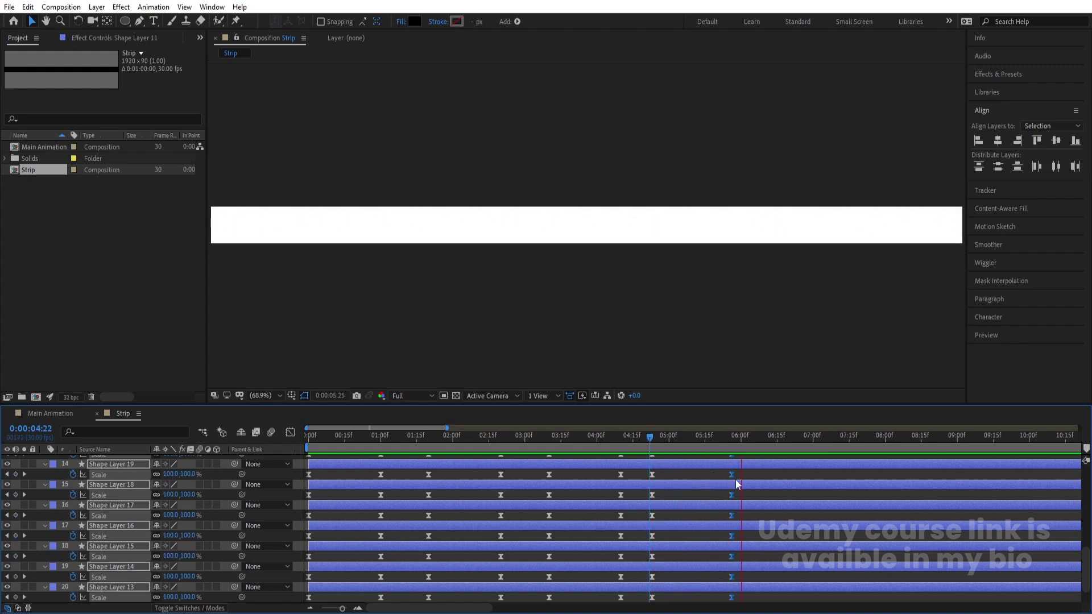
pyautogui.press('space')
# Easy Ease the final Scale keyframes and lengthen the influence to deepen the curve's dip.
pyautogui.click(290, 433)
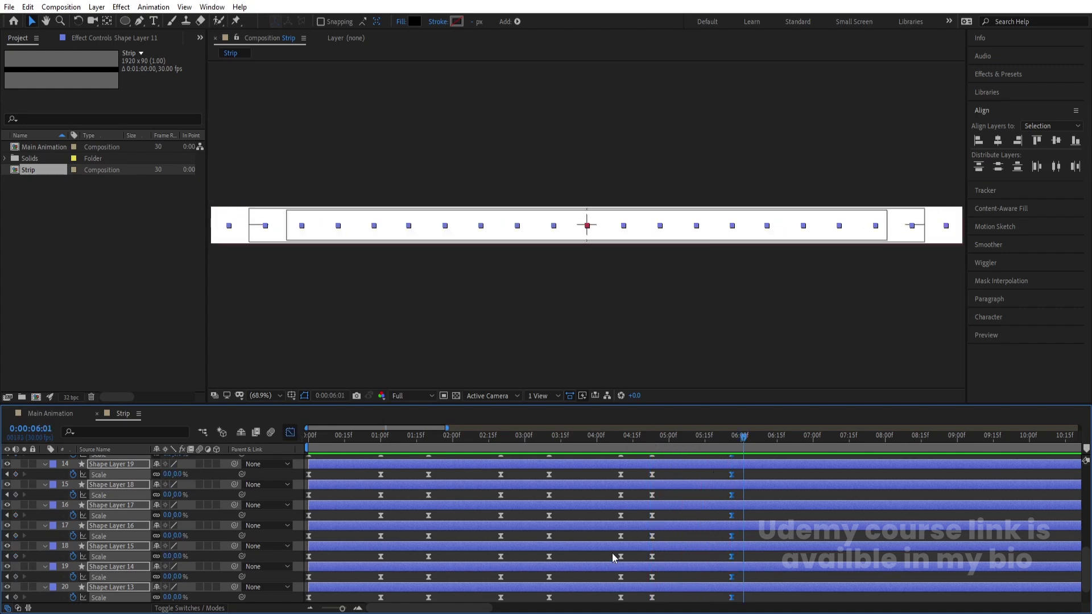
pyautogui.moveTo(766, 495); pyautogui.dragTo(639, 538)
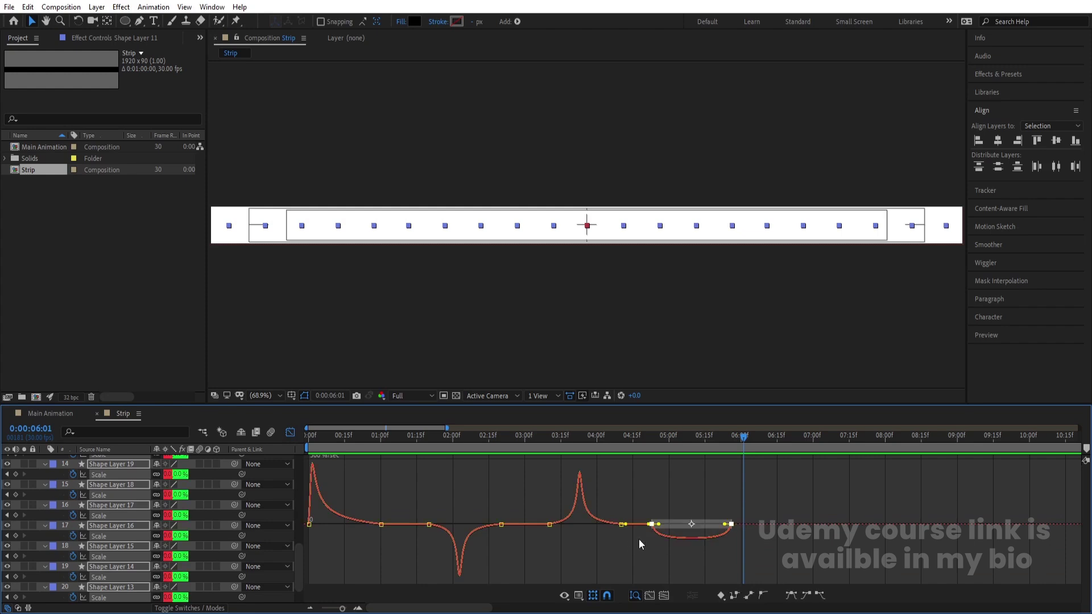
pyautogui.press('F9')
pyautogui.click(652, 524)
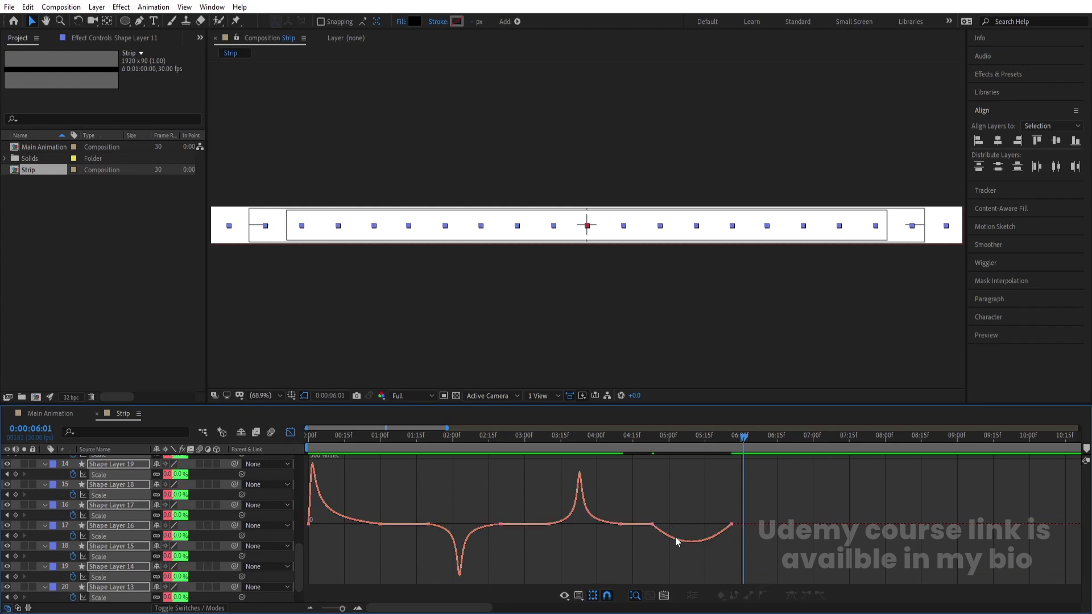
pyautogui.moveTo(665, 524); pyautogui.dragTo(707, 526)
pyautogui.press('Home')
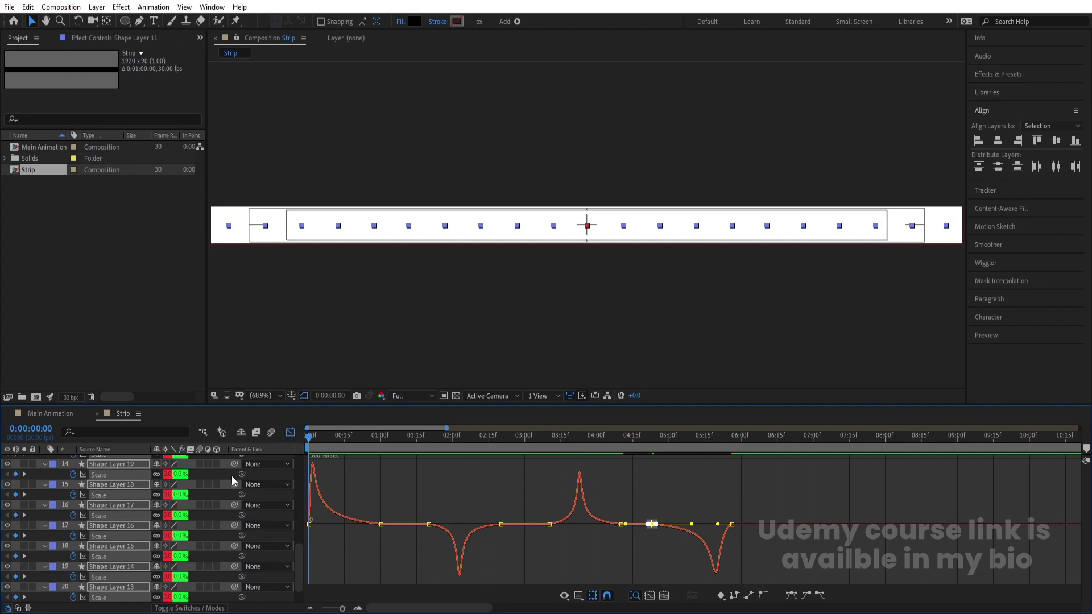
pyautogui.click(284, 432)
pyautogui.press('space')
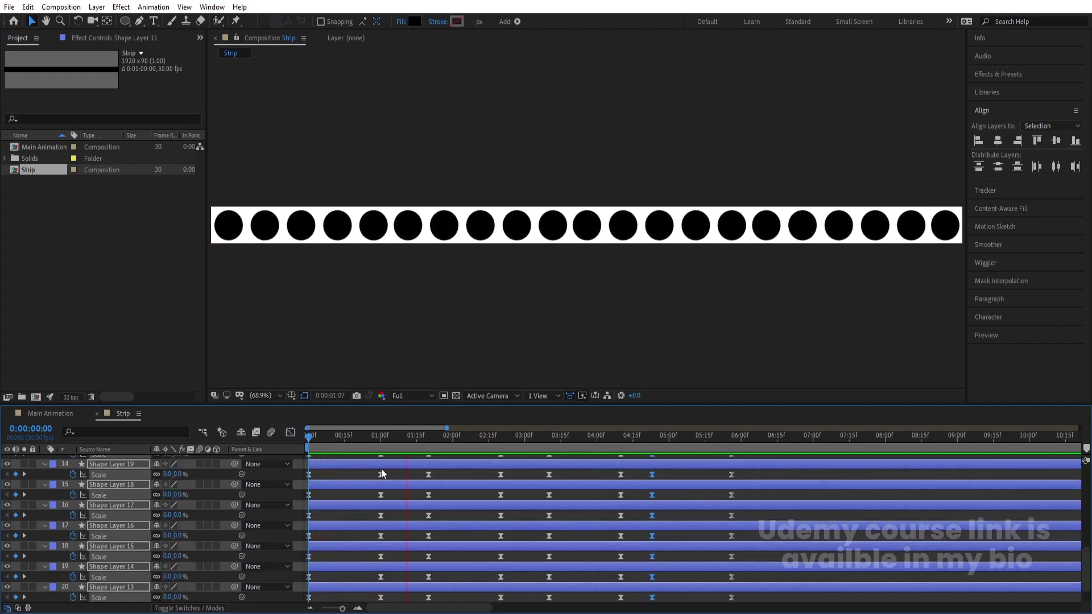
pyautogui.press('space')
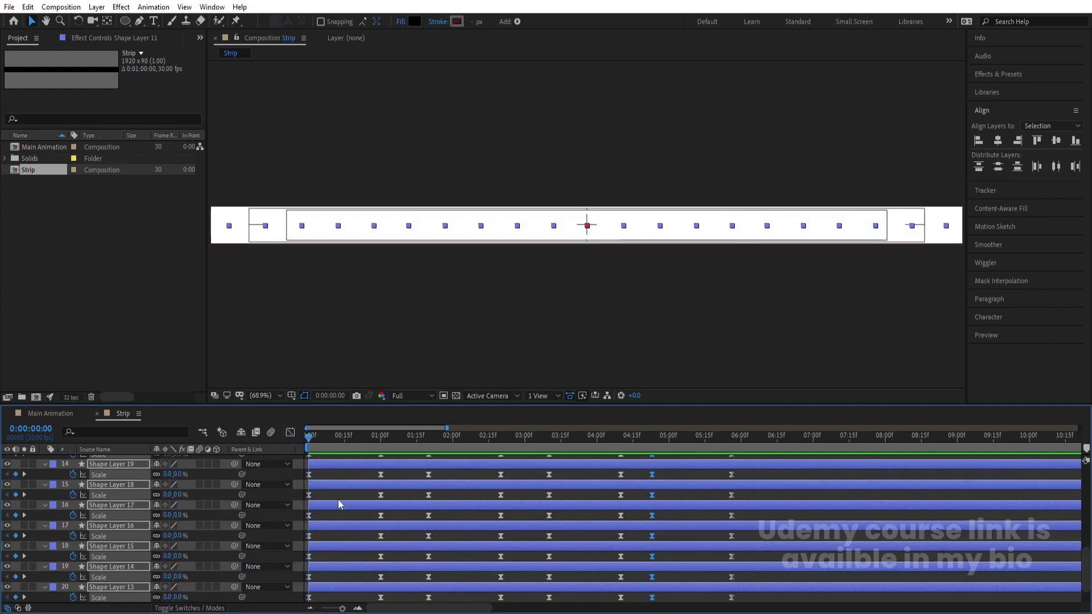
pyautogui.scroll(5, 338, 504)
# Trim Shape Layers 2 and 21 to start at frame 5, and Layers 3 and 20 at frame 10.
pyautogui.hotkey('ctrl', 'shift', 'a')
pyautogui.press('u')
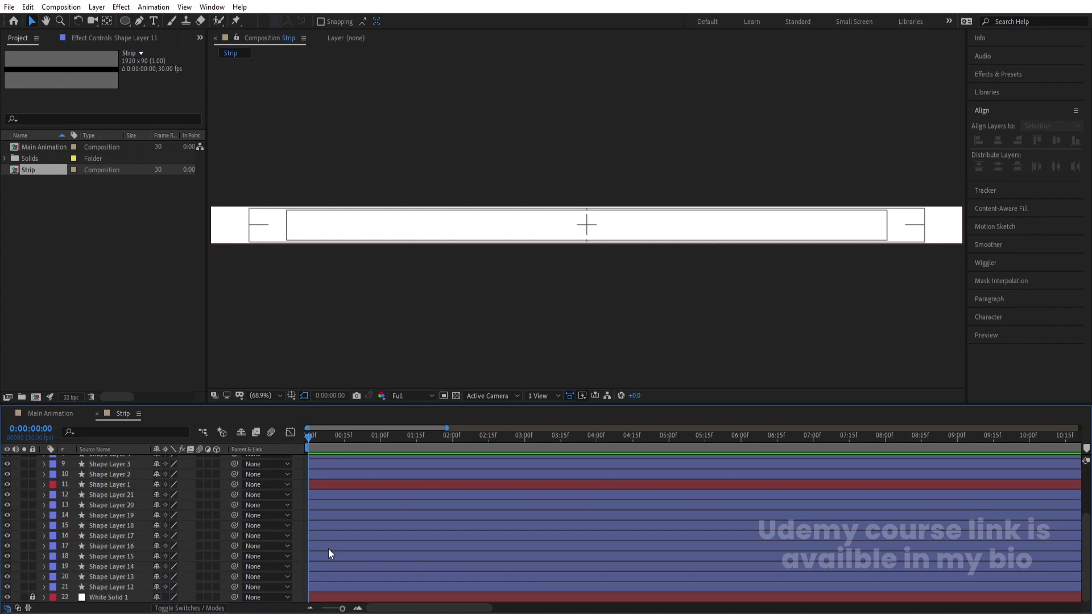
pyautogui.press('=')
pyautogui.press('=')
pyautogui.click(357, 438)
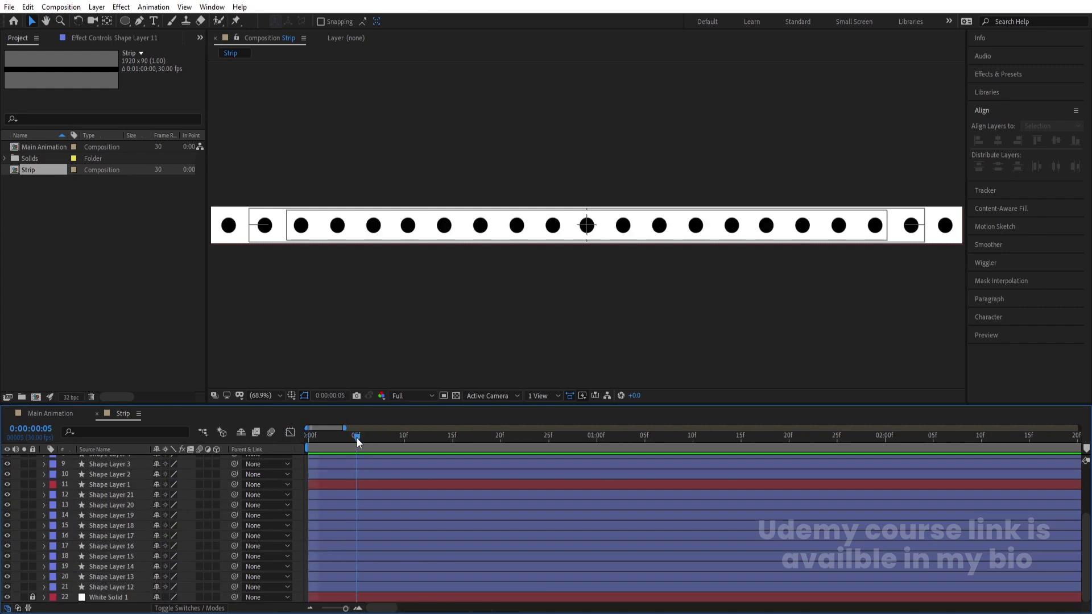
pyautogui.click(346, 476)
pyautogui.keyDown('ctrl'); pyautogui.click(353, 493); pyautogui.keyUp('ctrl')
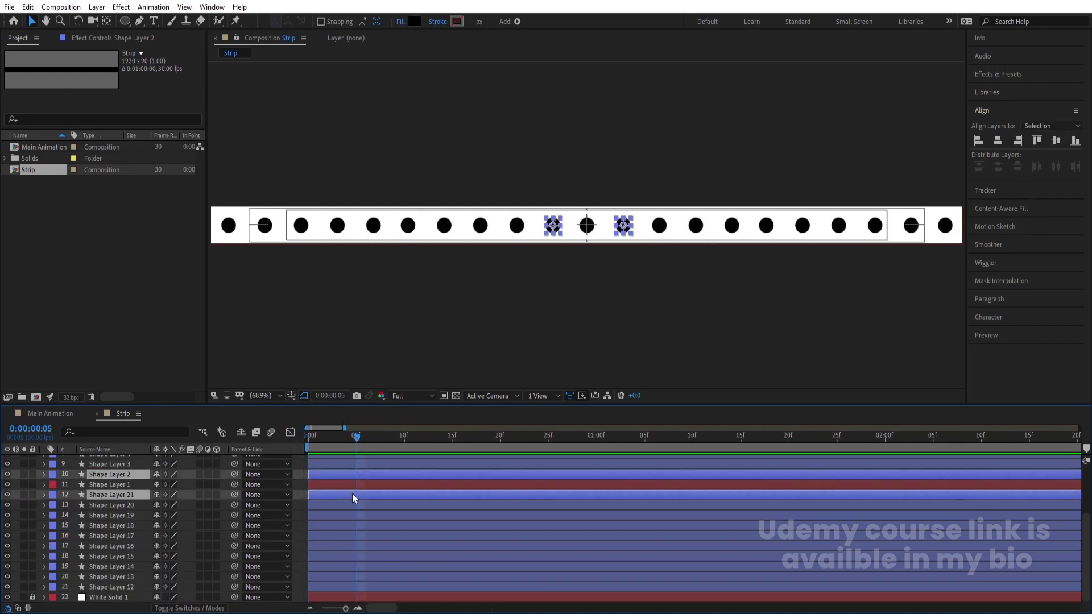
pyautogui.hotkey('alt', '[')
pyautogui.click(404, 439)
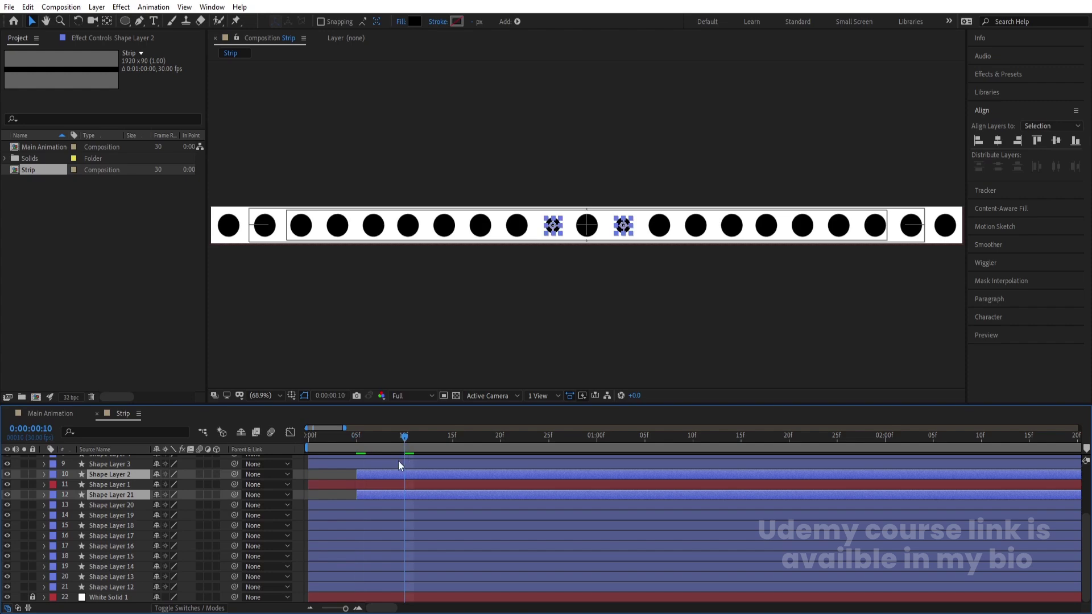
pyautogui.click(397, 463)
pyautogui.keyDown('ctrl'); pyautogui.click(374, 504); pyautogui.keyUp('ctrl')
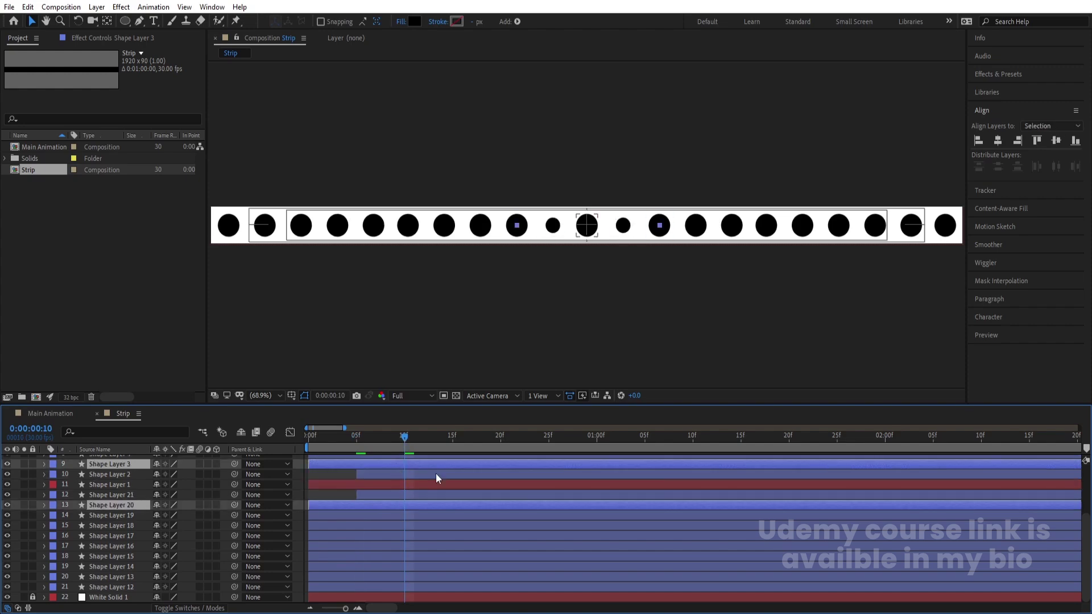
pyautogui.hotkey('alt', '[')
# Trim layer pairs 4/19, 5/18 and 6/17 to start at frames 15, 20 and 25.
pyautogui.click(452, 441)
pyautogui.scroll(3, 463, 478)
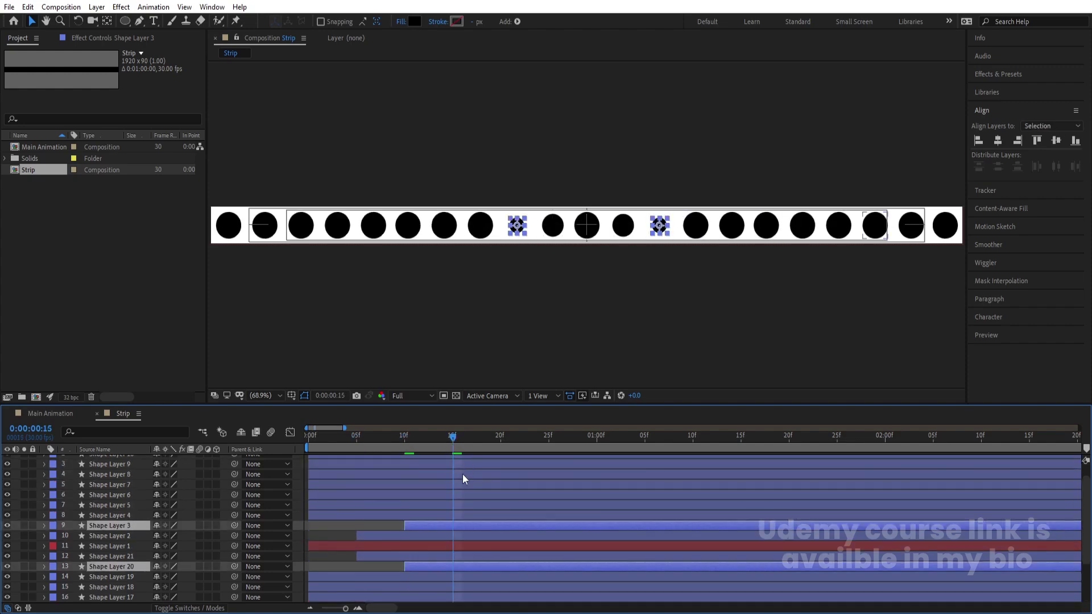
pyautogui.click(434, 517)
pyautogui.keyDown('ctrl'); pyautogui.click(373, 578); pyautogui.keyUp('ctrl')
pyautogui.hotkey('alt', '[')
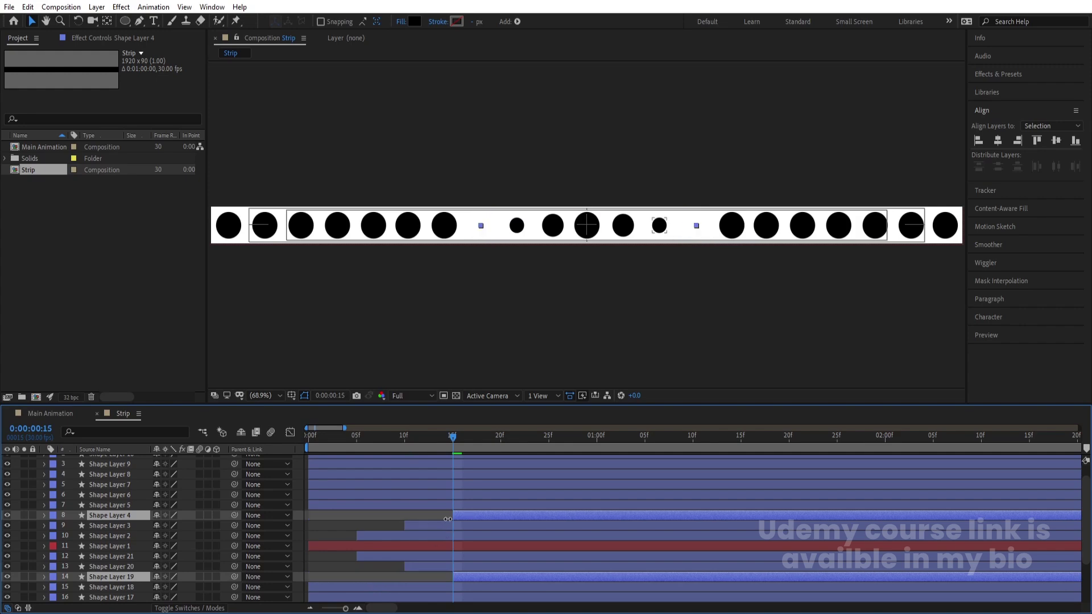
pyautogui.click(500, 439)
pyautogui.click(497, 506)
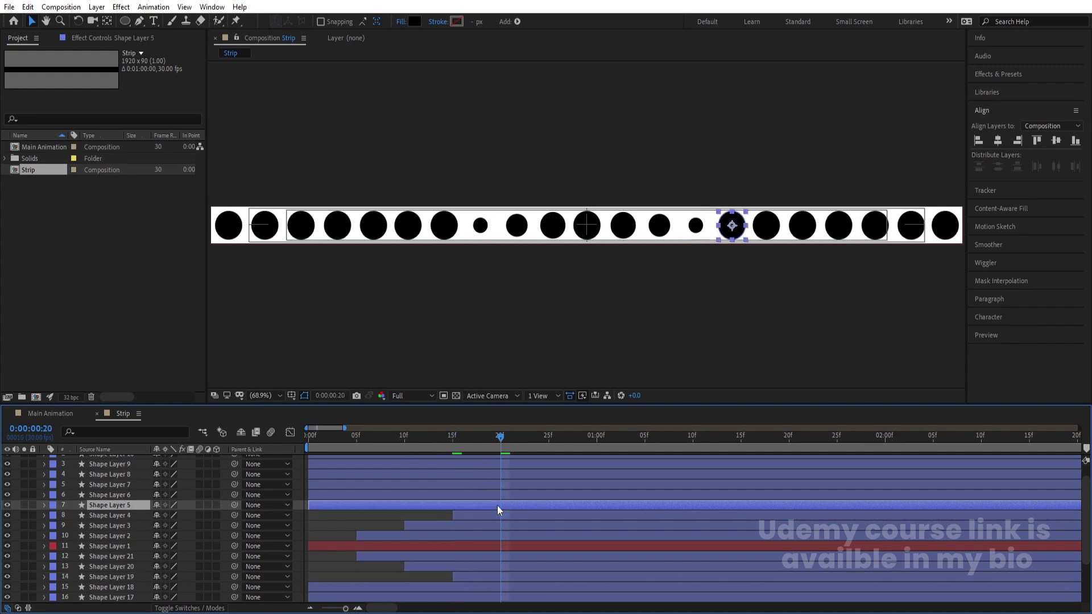
pyautogui.keyDown('ctrl'); pyautogui.click(480, 585); pyautogui.keyUp('ctrl')
pyautogui.hotkey('alt', '[')
pyautogui.click(549, 441)
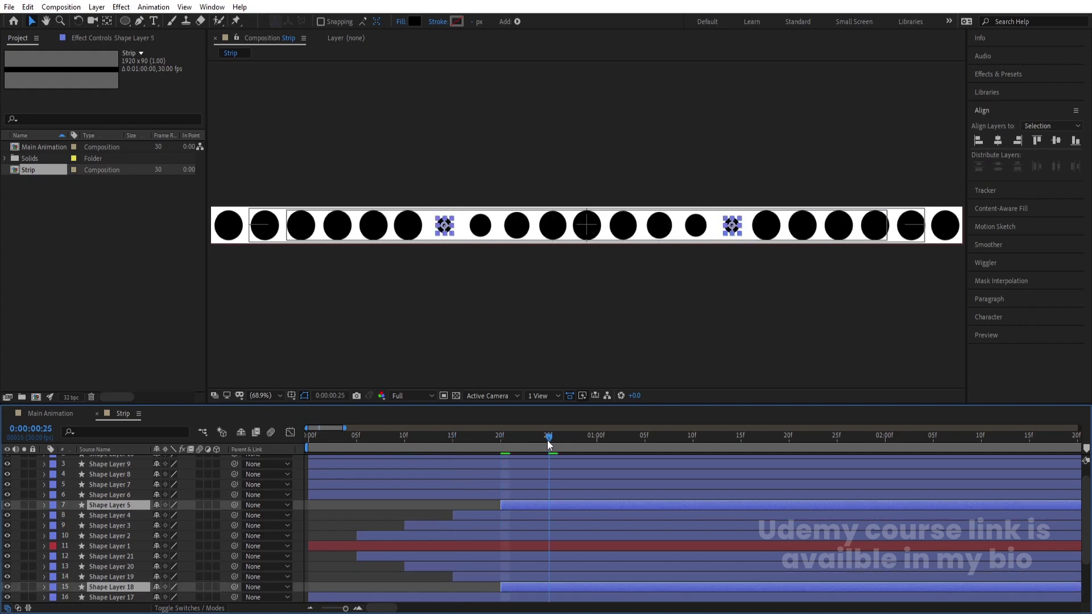
pyautogui.click(540, 495)
pyautogui.scroll(-1, 540, 497)
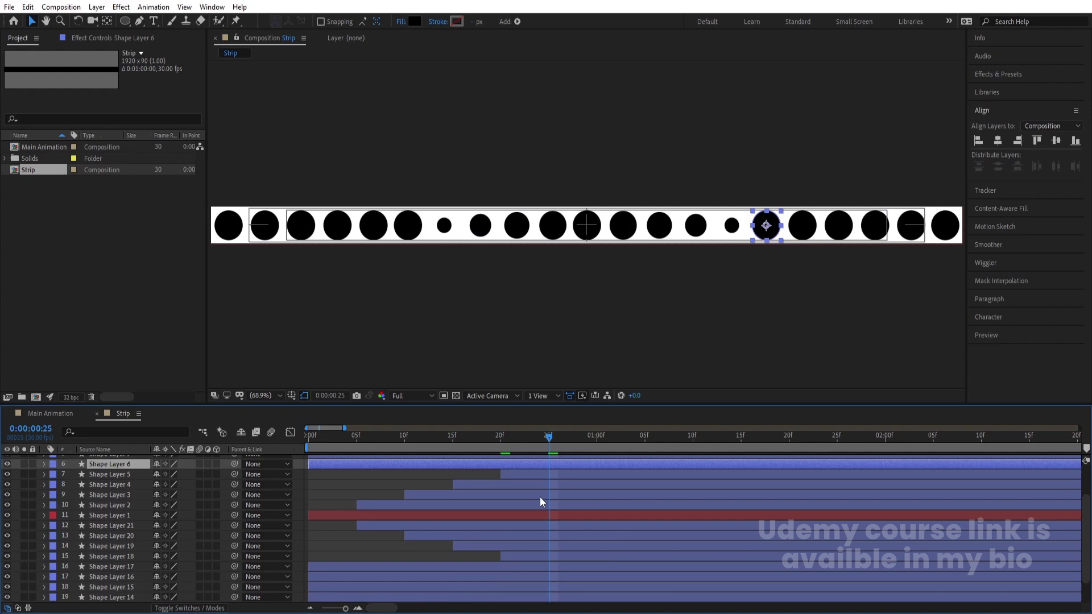
pyautogui.keyDown('ctrl'); pyautogui.click(509, 566); pyautogui.keyUp('ctrl')
pyautogui.hotkey('alt', '[')
# Trim layer pairs 7/16, 8/15 and 9/14 to start at 1:00, 1:05 and 1:10.
pyautogui.click(595, 437)
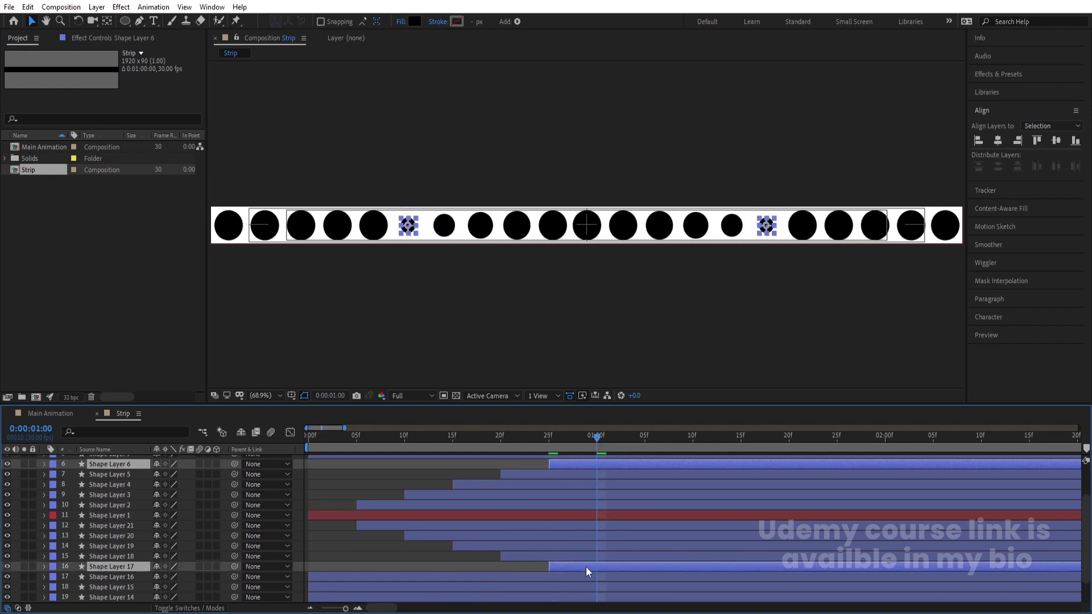
pyautogui.click(589, 575)
pyautogui.scroll(1, 588, 546)
pyautogui.keyDown('ctrl'); pyautogui.click(572, 485); pyautogui.keyUp('ctrl')
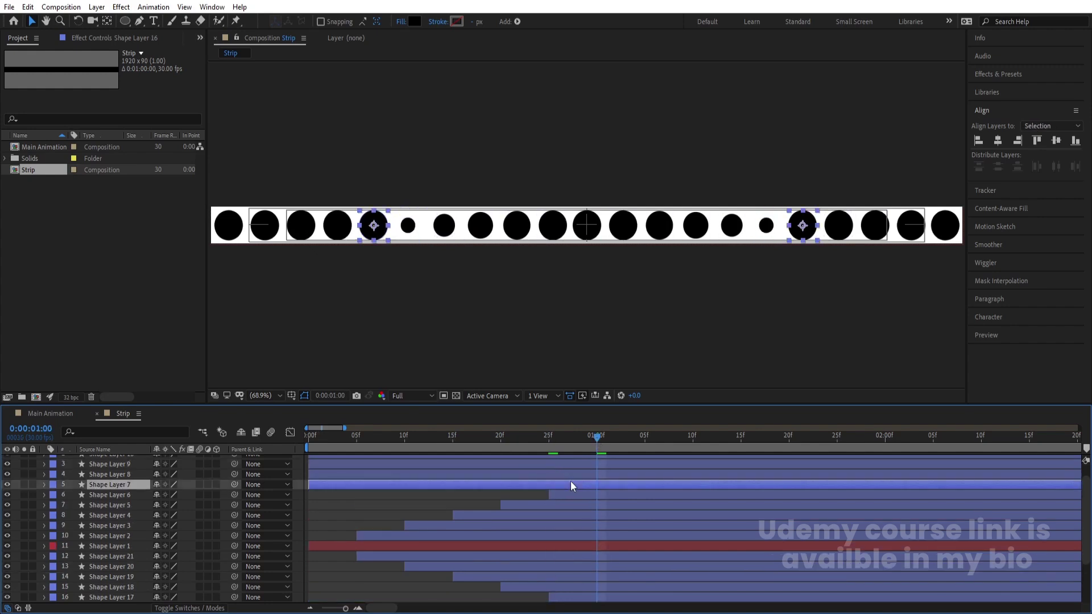
pyautogui.hotkey('alt', '[')
pyautogui.click(645, 438)
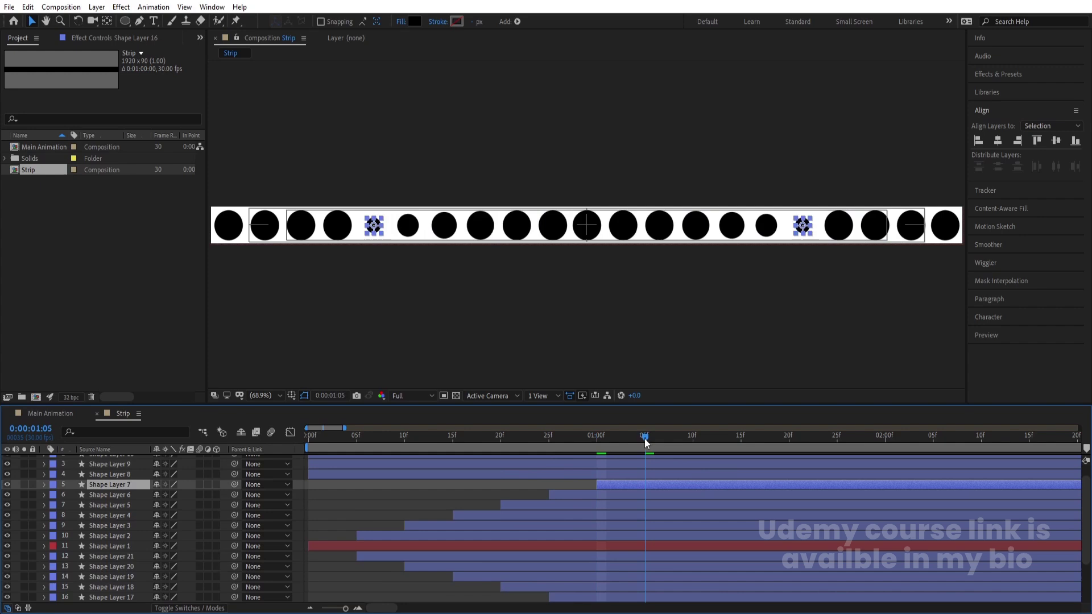
pyautogui.click(645, 475)
pyautogui.scroll(-3, 644, 475)
pyautogui.keyDown('ctrl'); pyautogui.click(607, 557); pyautogui.keyUp('ctrl')
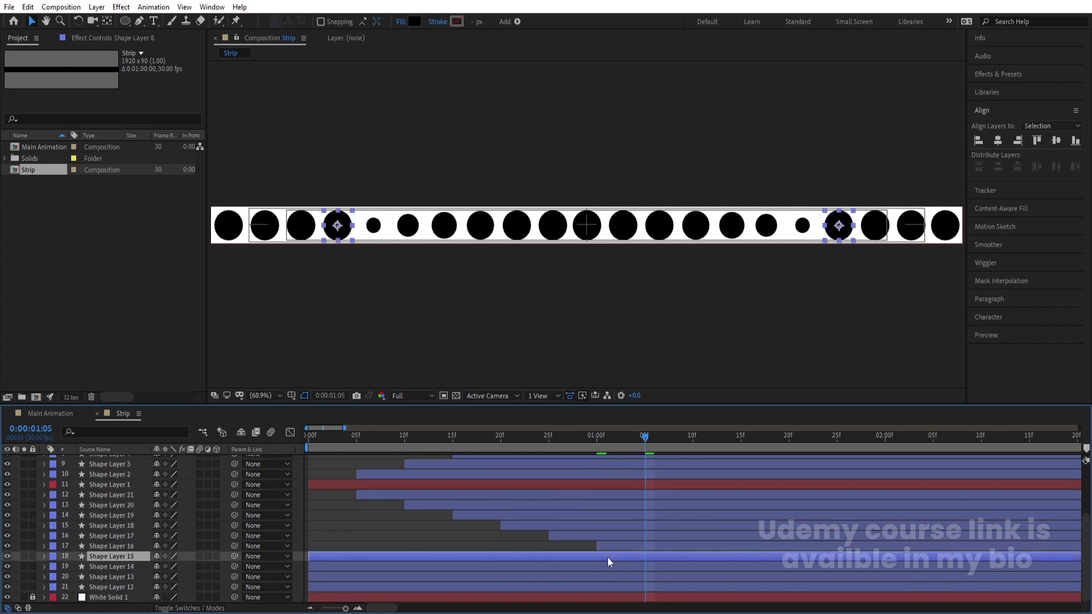
pyautogui.hotkey('alt', '[')
pyautogui.click(691, 439)
pyautogui.scroll(3, 683, 489)
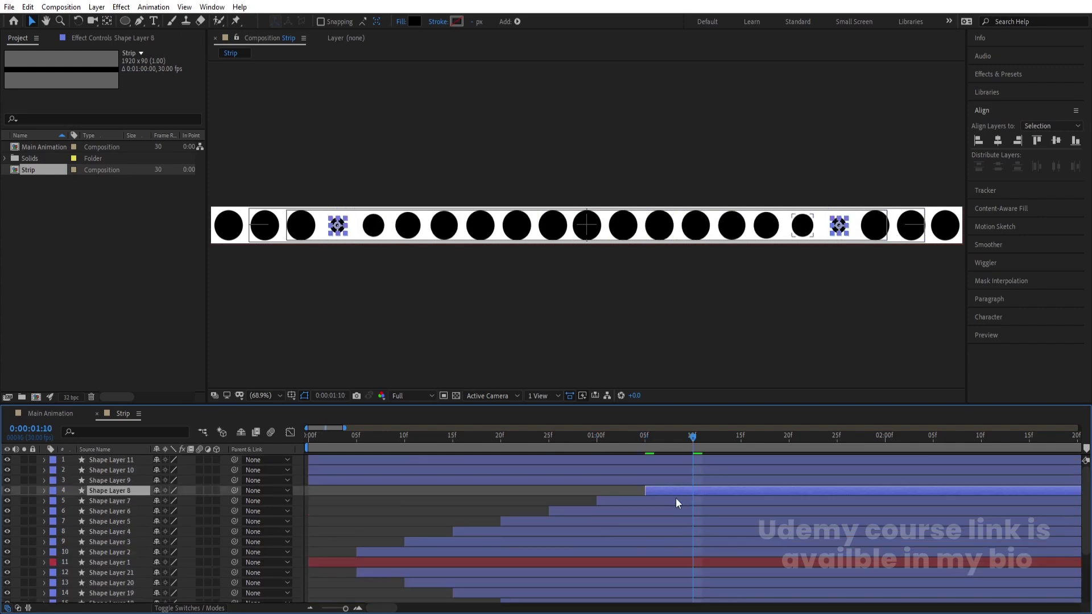
pyautogui.click(663, 483)
pyautogui.scroll(-3, 668, 506)
pyautogui.keyDown('ctrl'); pyautogui.click(674, 568); pyautogui.keyUp('ctrl')
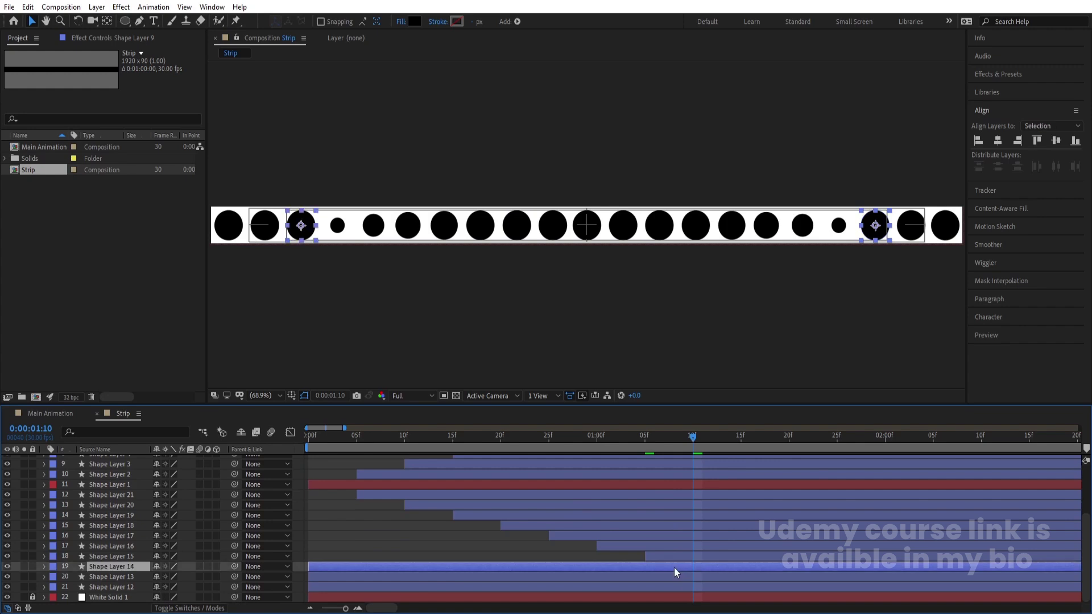
pyautogui.hotkey('alt', '[')
# Trim Shape Layer 13 and its outer partner to start at 1:15, and Layers 11 and 12 at 1:20.
pyautogui.click(740, 440)
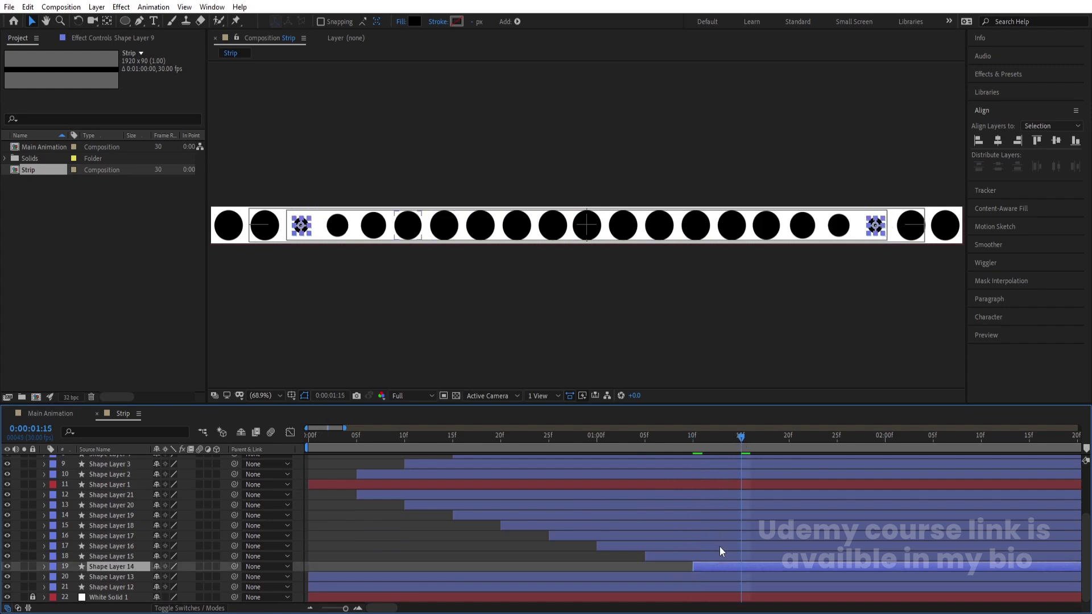
pyautogui.click(717, 575)
pyautogui.scroll(4, 735, 537)
pyautogui.keyDown('ctrl'); pyautogui.click(732, 471); pyautogui.keyUp('ctrl')
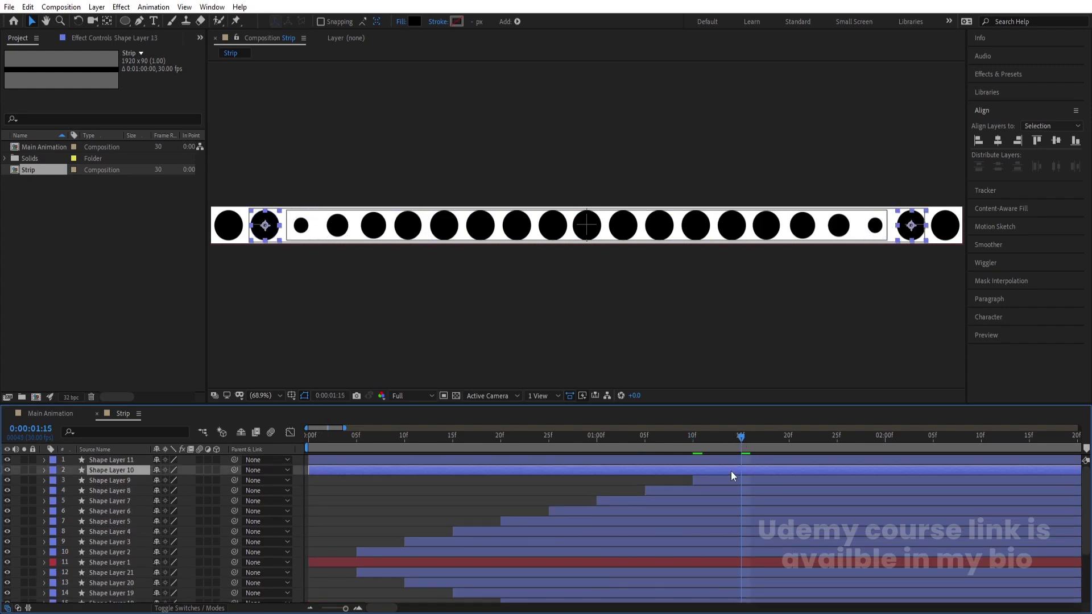
pyautogui.hotkey('alt', '[')
pyautogui.click(790, 436)
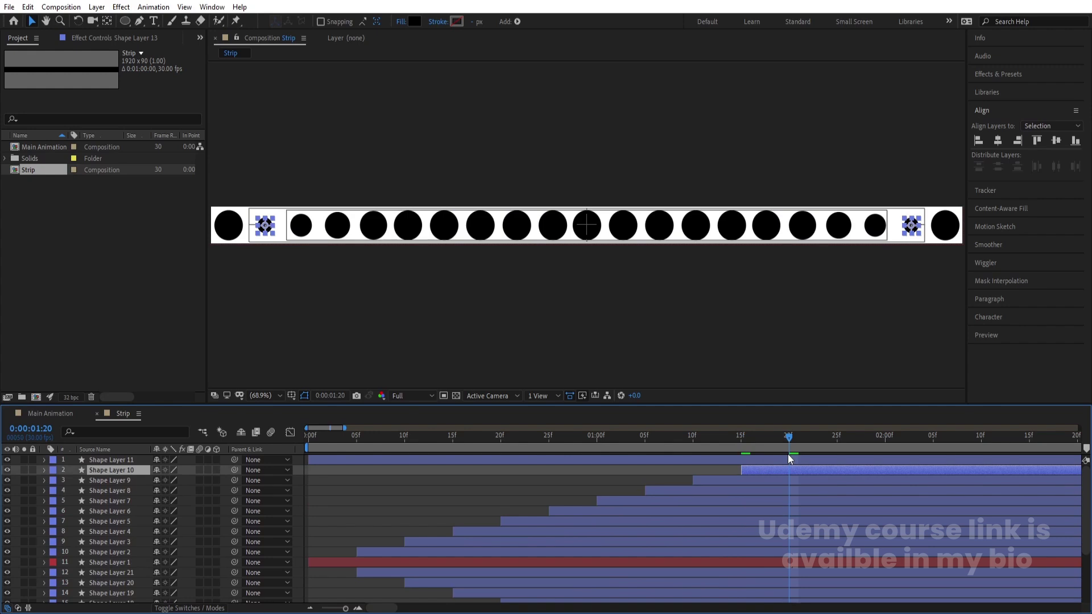
pyautogui.click(788, 459)
pyautogui.hotkey('alt', '[')
pyautogui.scroll(-4, 785, 534)
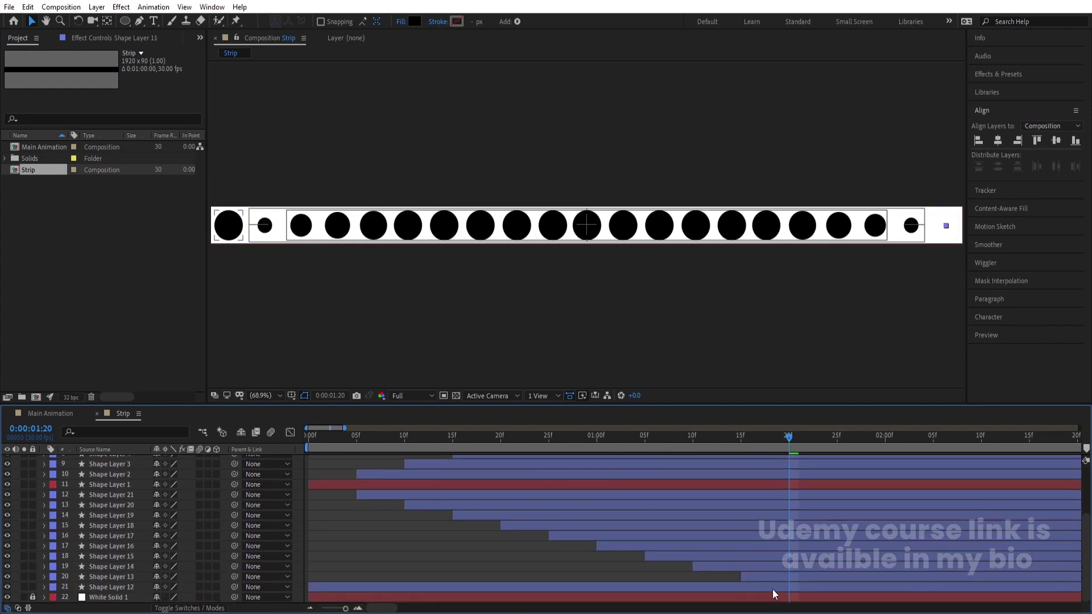
pyautogui.click(772, 589)
pyautogui.hotkey('alt', '[')
pyautogui.press('-')
pyautogui.press('-')
pyautogui.press('-')
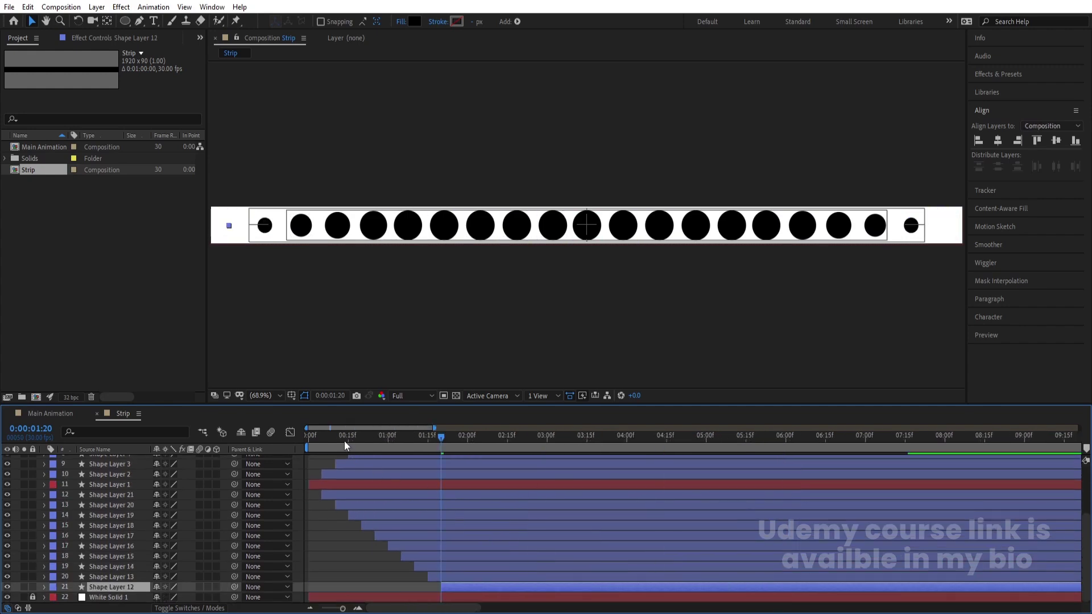
# Preview the circle animation, then jump to Shape Layer 12's last Scale keyframe at 7:16.
pyautogui.press('Home')
pyautogui.press('space')
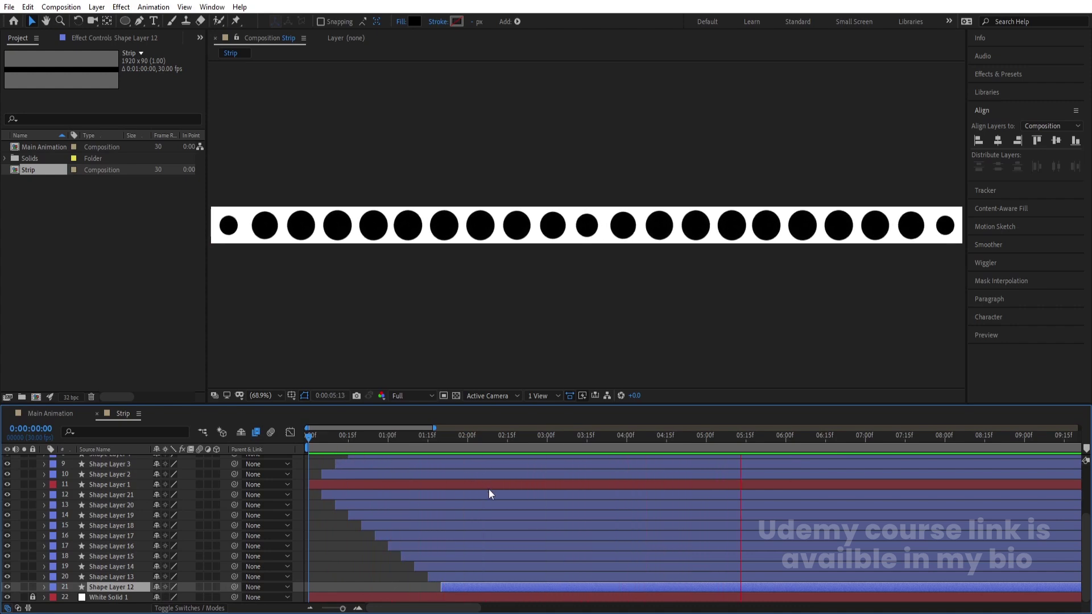
pyautogui.press('space')
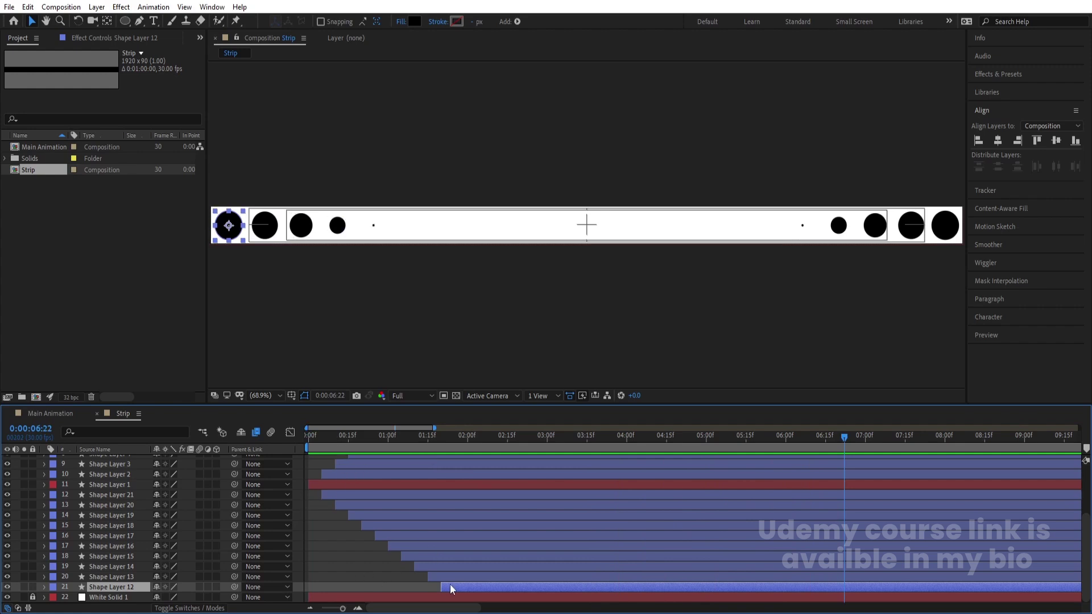
pyautogui.press('u')
pyautogui.press('k')
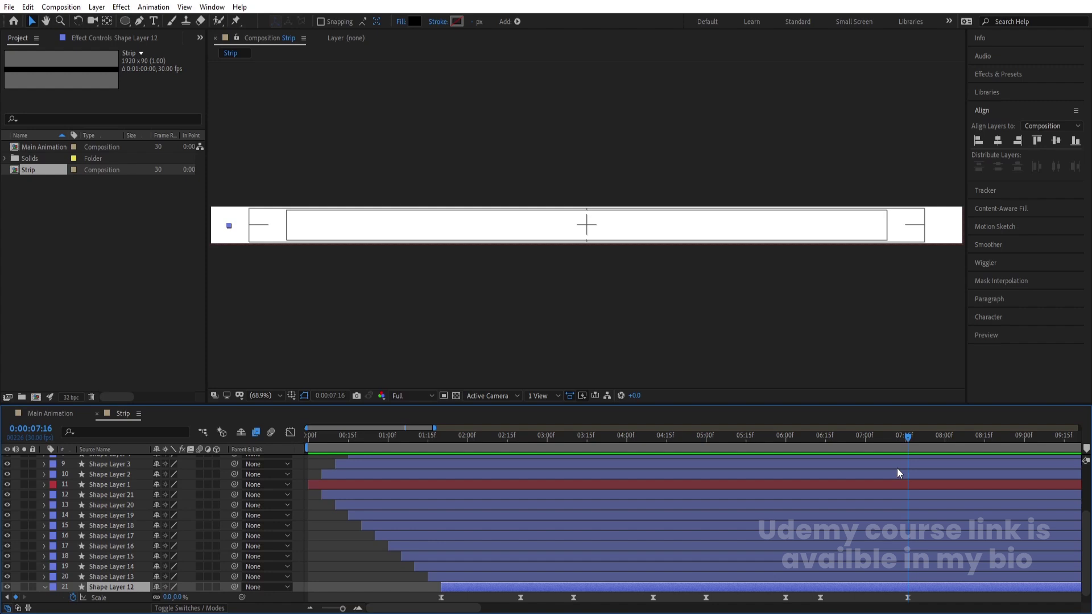
# End the work area at 7:16 and trim the Strip composition to it.
pyautogui.press('n')
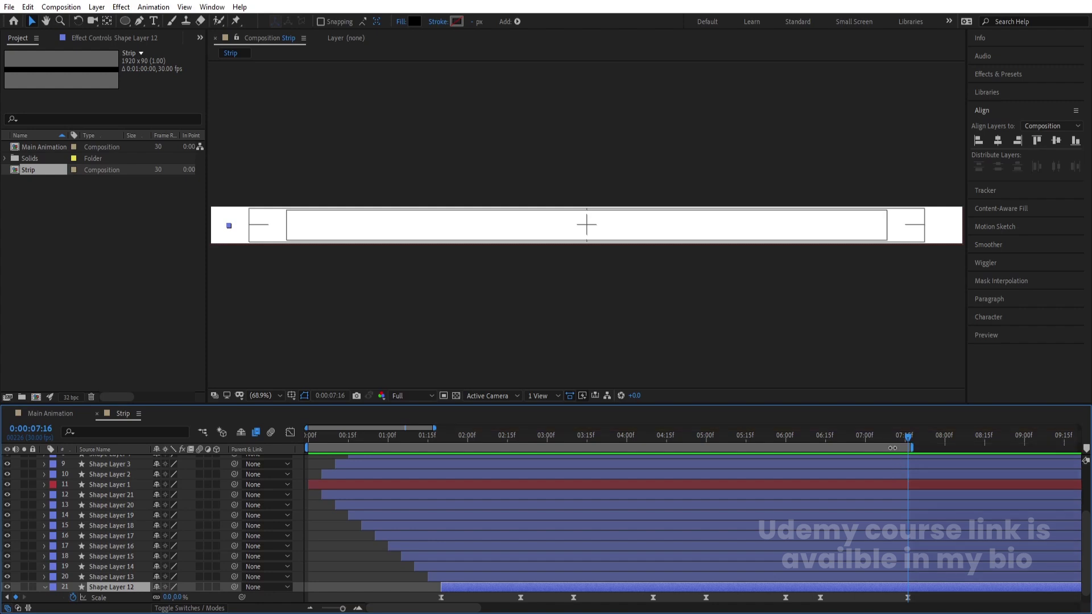
pyautogui.rightClick(893, 448)
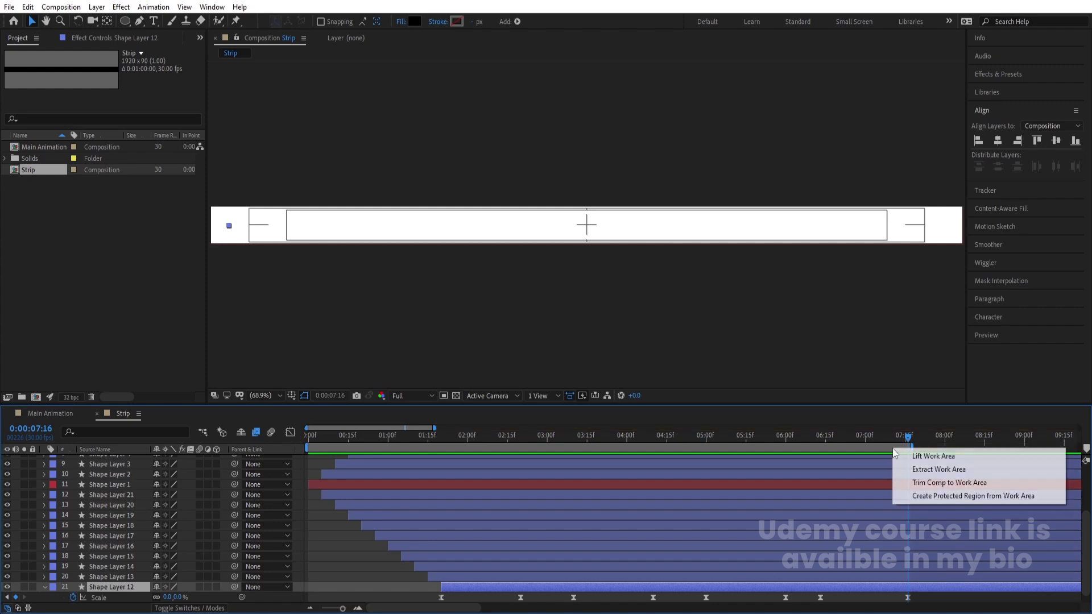
pyautogui.click(921, 484)
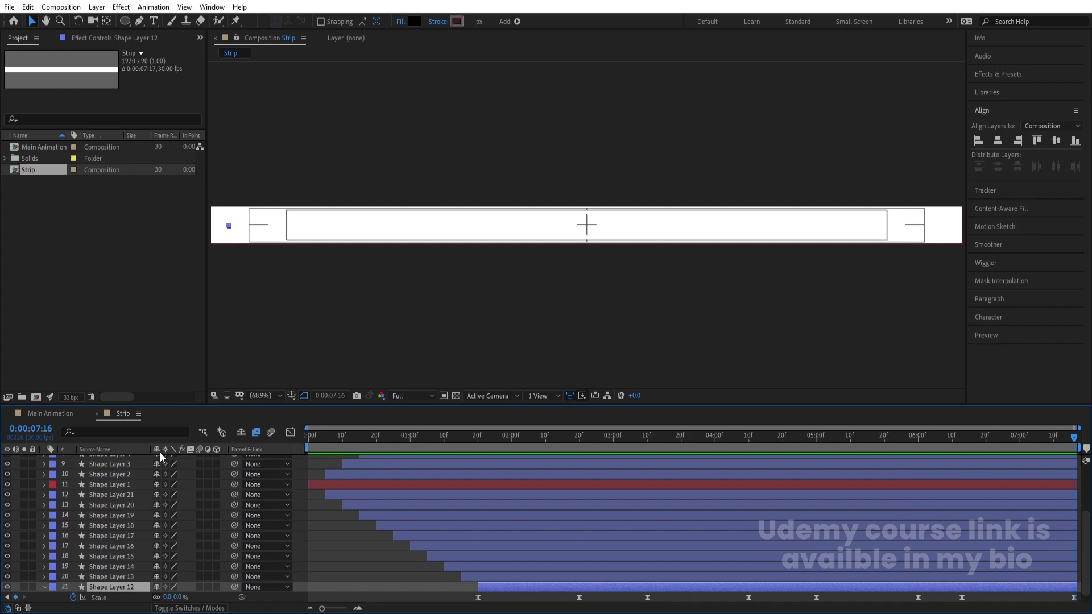
# Place the Strip composition as a layer in Main Animation and move the playhead to its end.
pyautogui.click(46, 411)
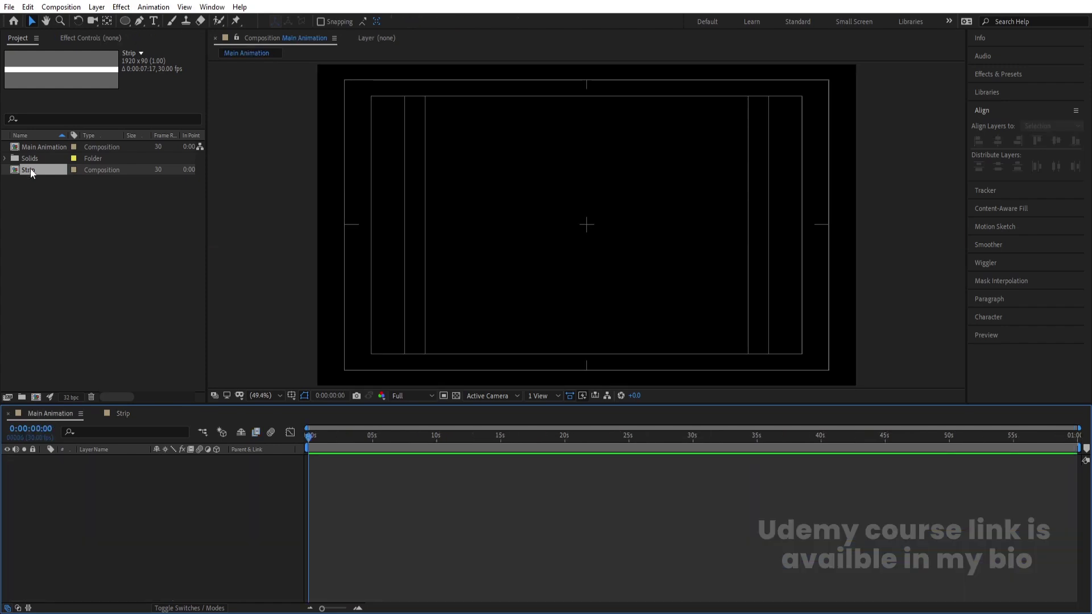
pyautogui.moveTo(29, 169); pyautogui.dragTo(122, 487)
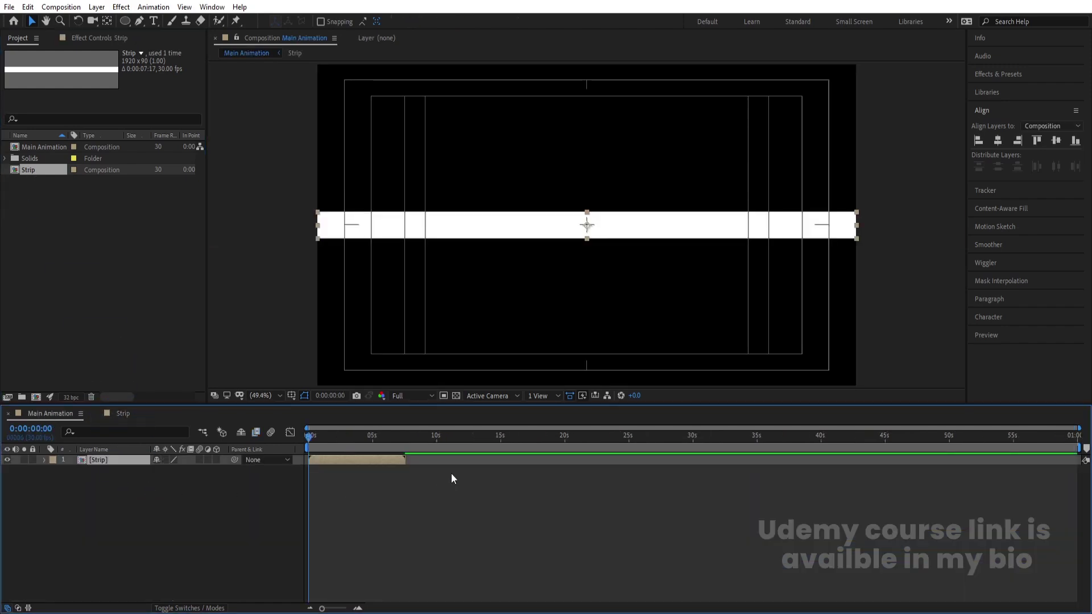
pyautogui.press('=')
pyautogui.press('=')
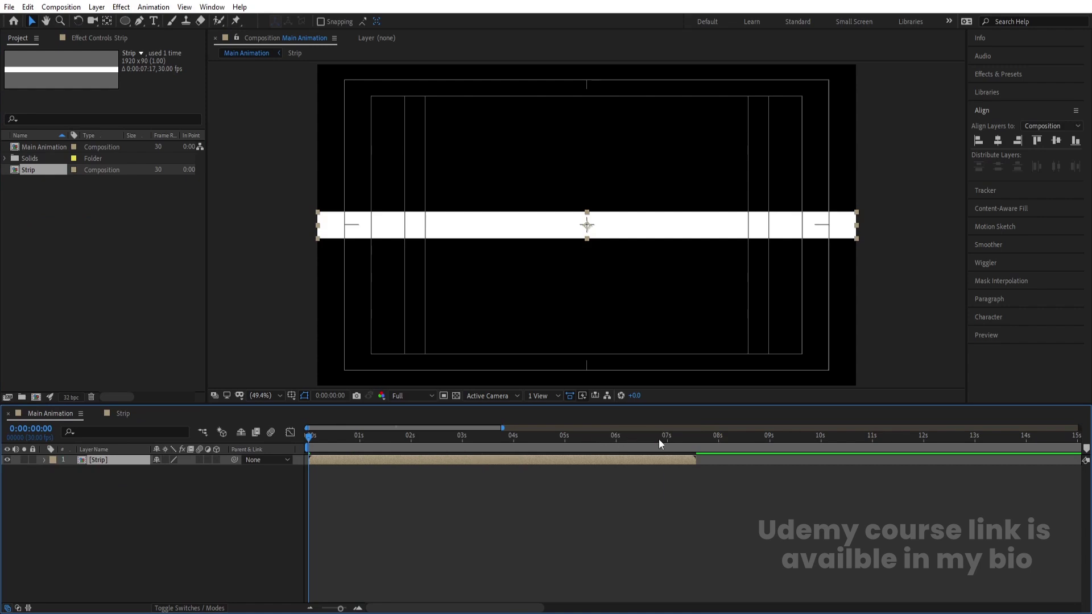
pyautogui.moveTo(659, 439); pyautogui.dragTo(695, 450)
pyautogui.rightClick(695, 455)
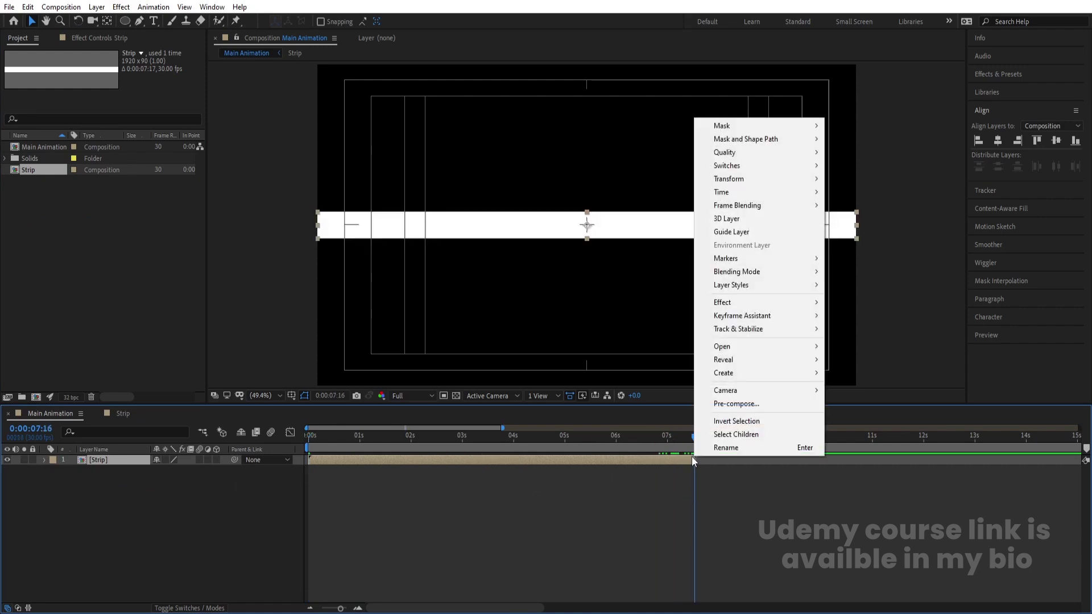
# Enable time remapping on the Strip layer and drive it with a loopOut() expression.
pyautogui.moveTo(753, 192)
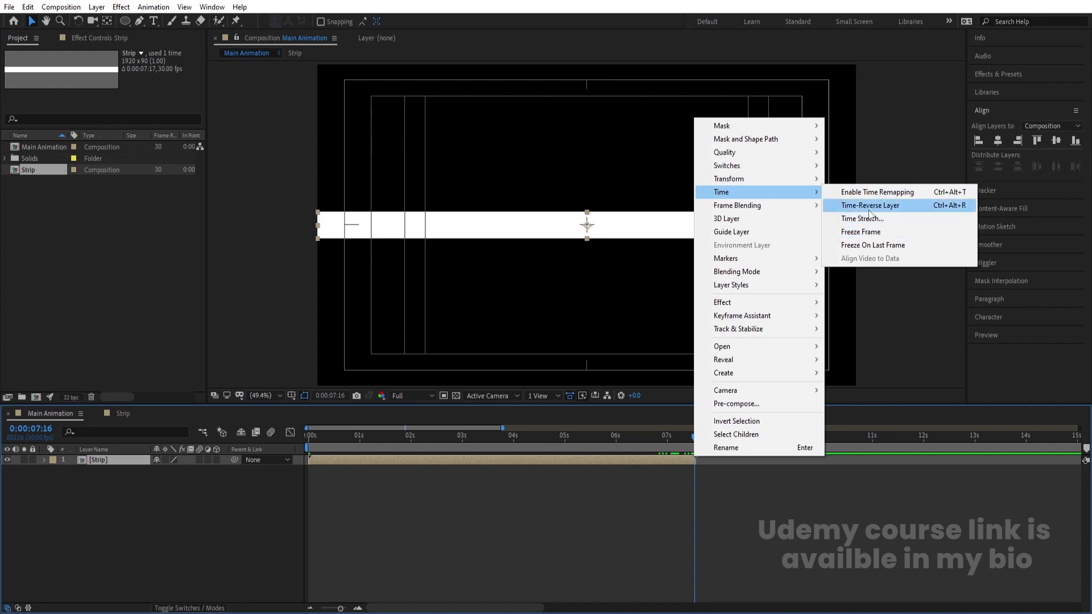
pyautogui.click(867, 193)
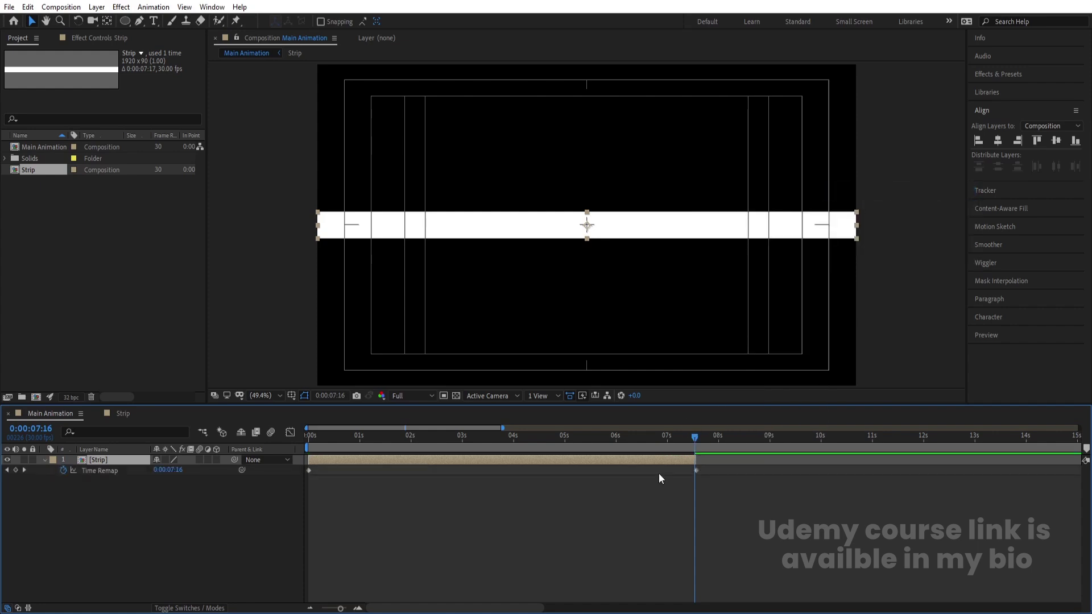
pyautogui.keyDown('alt'); pyautogui.scroll(5, 705, 478); pyautogui.keyUp('alt')
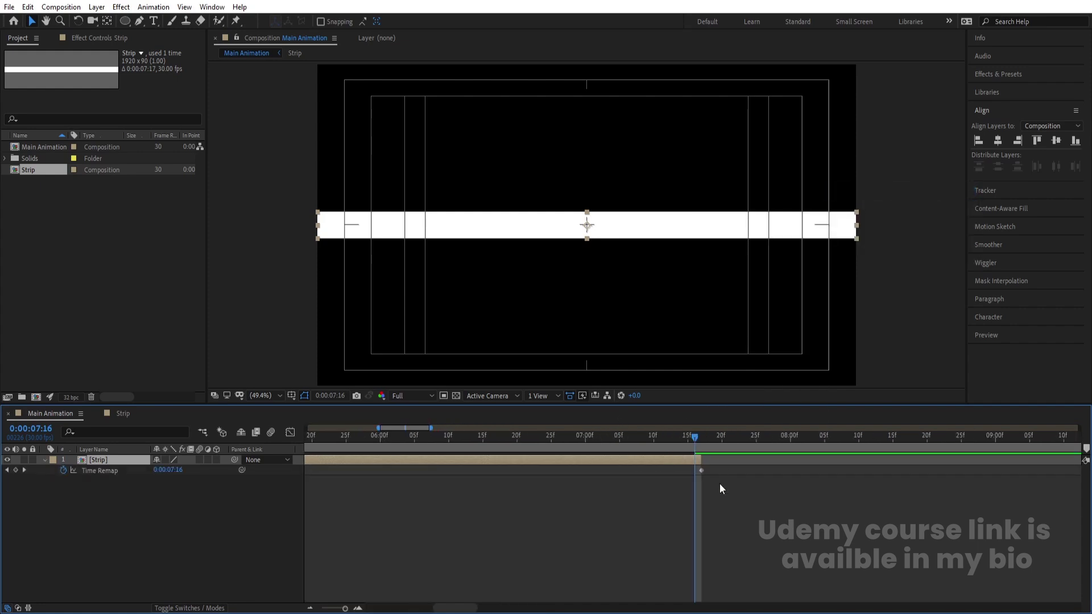
pyautogui.click(16, 470)
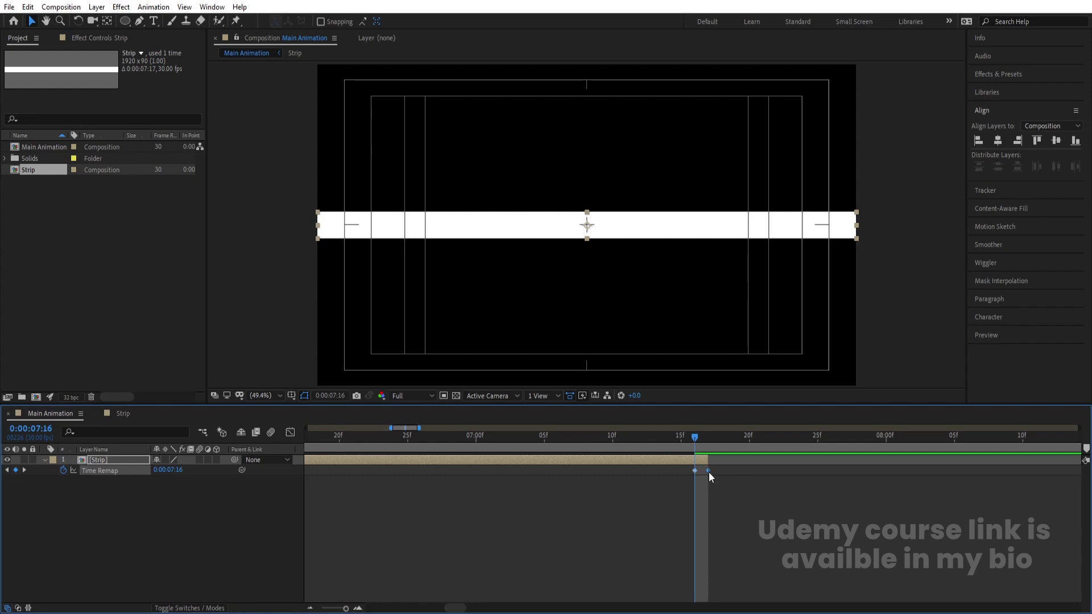
pyautogui.press('Delete')
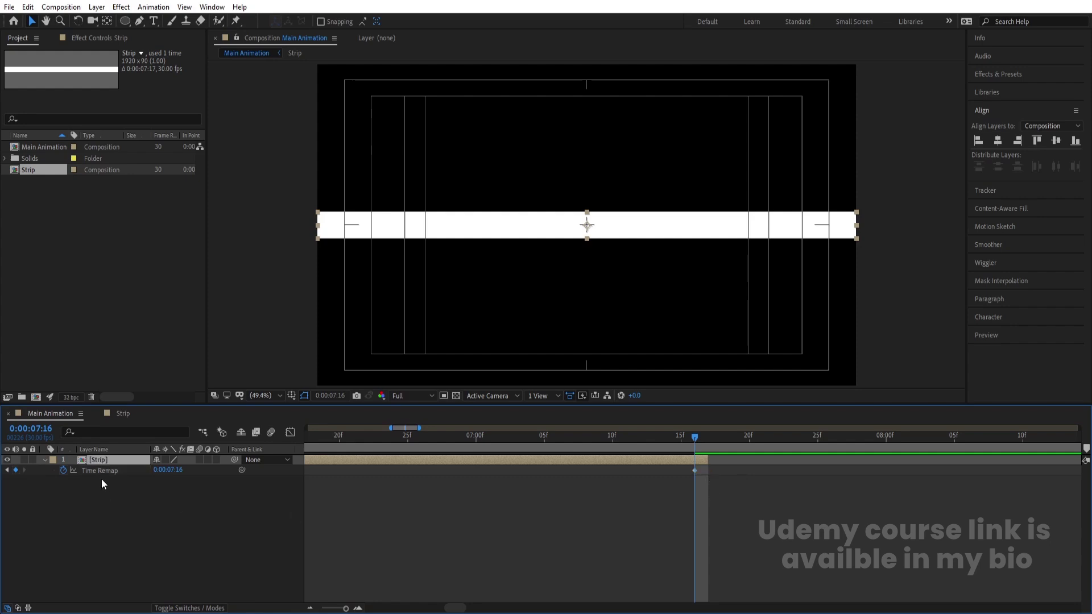
pyautogui.keyDown('alt'); pyautogui.click(64, 468); pyautogui.keyUp('alt')
pyautogui.write('loop')
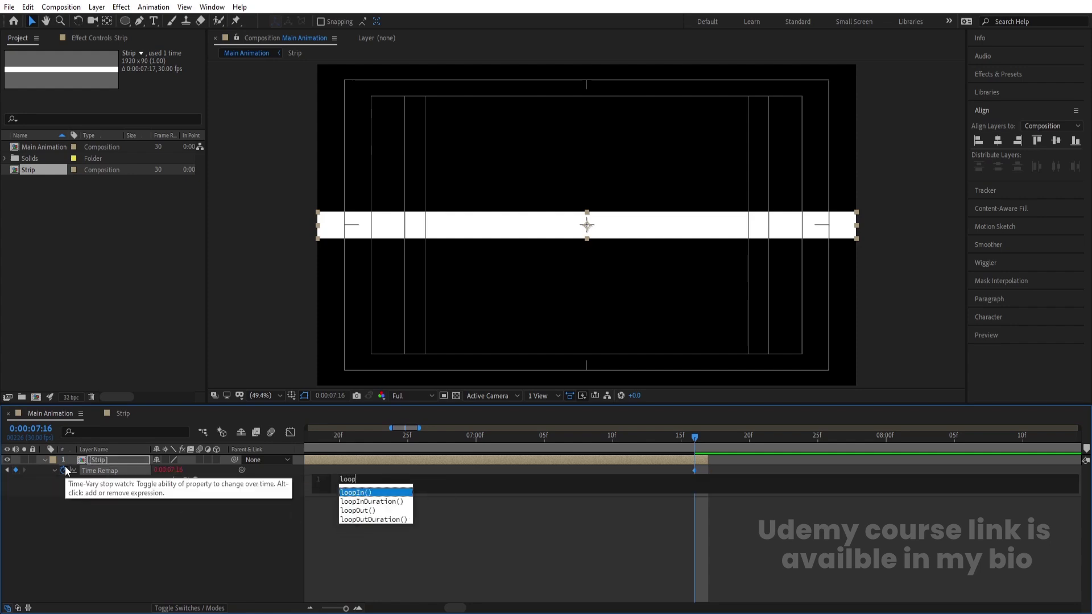
pyautogui.press('Return')
pyautogui.click(131, 532)
# Extend the Strip layer's out-point to the end of Main Animation.
pyautogui.press('-')
pyautogui.press('-')
pyautogui.press('-')
pyautogui.press('-')
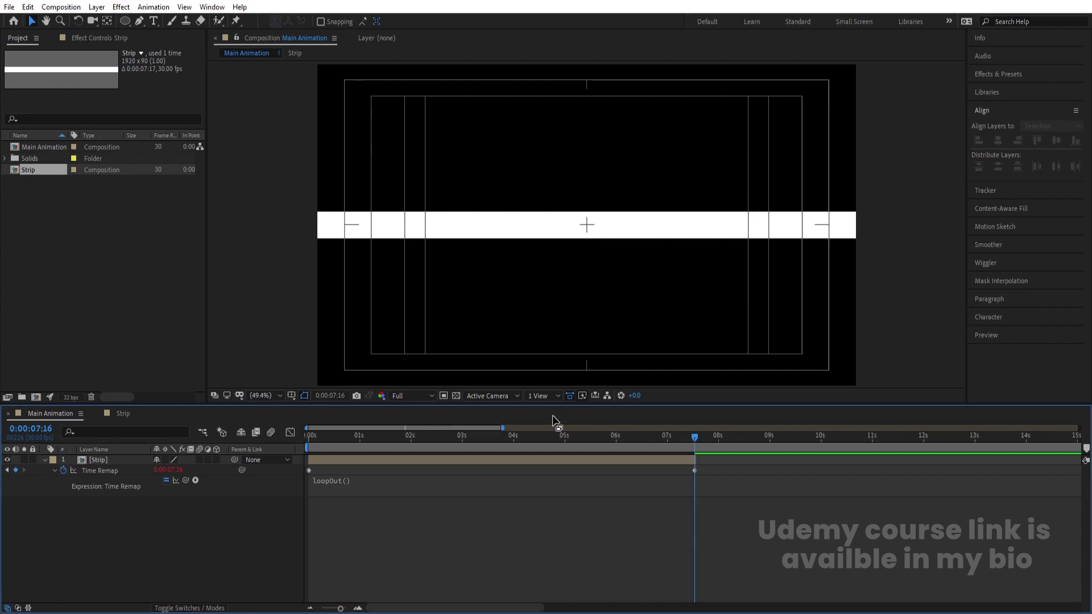
pyautogui.moveTo(468, 460); pyautogui.dragTo(1081, 461)
pyautogui.click(615, 435)
pyautogui.press('Home')
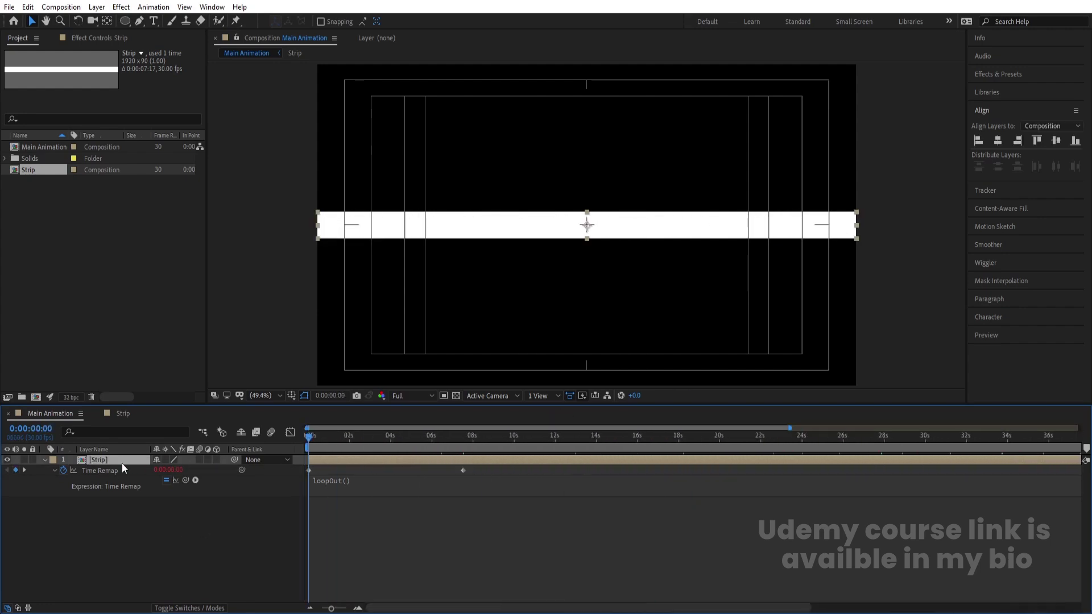
# Preview the loop, then hide and delete White Solid 1 in Strip before returning to Main Animation.
pyautogui.press('space')
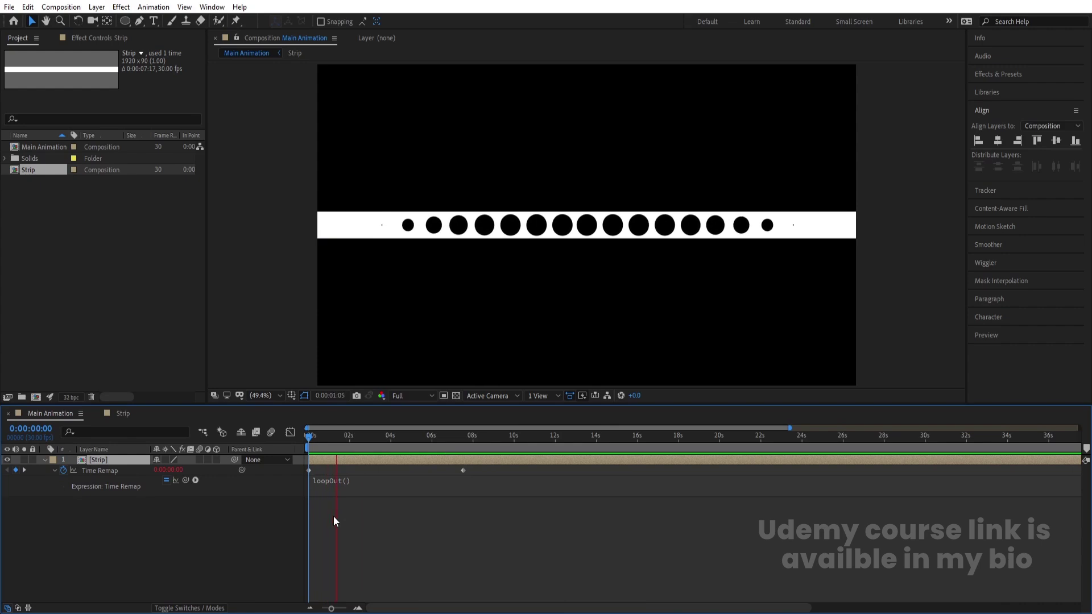
pyautogui.press('space')
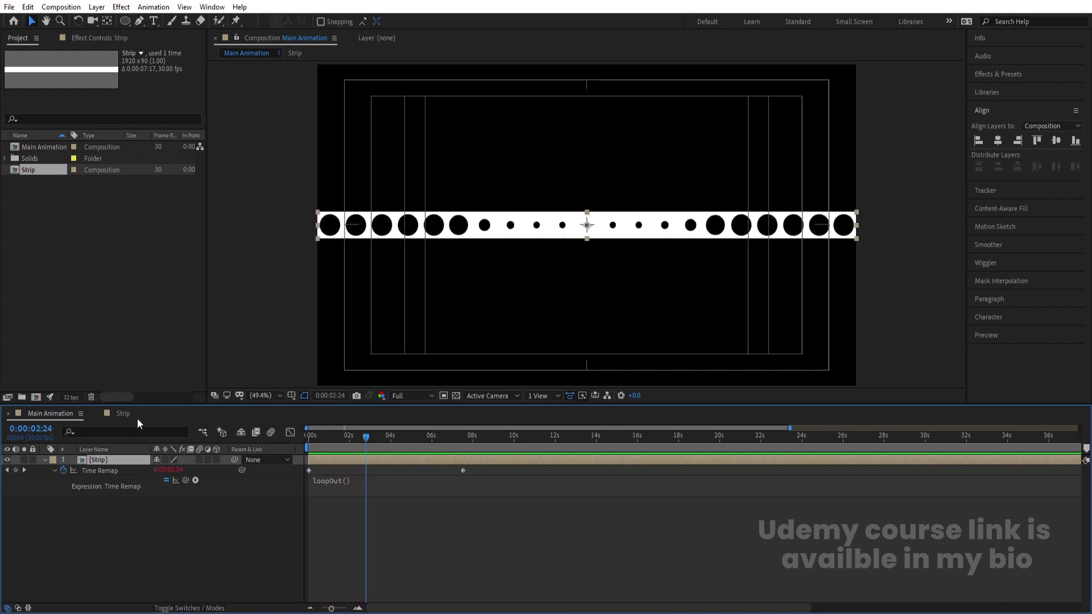
pyautogui.click(123, 414)
pyautogui.scroll(-1, 173, 586)
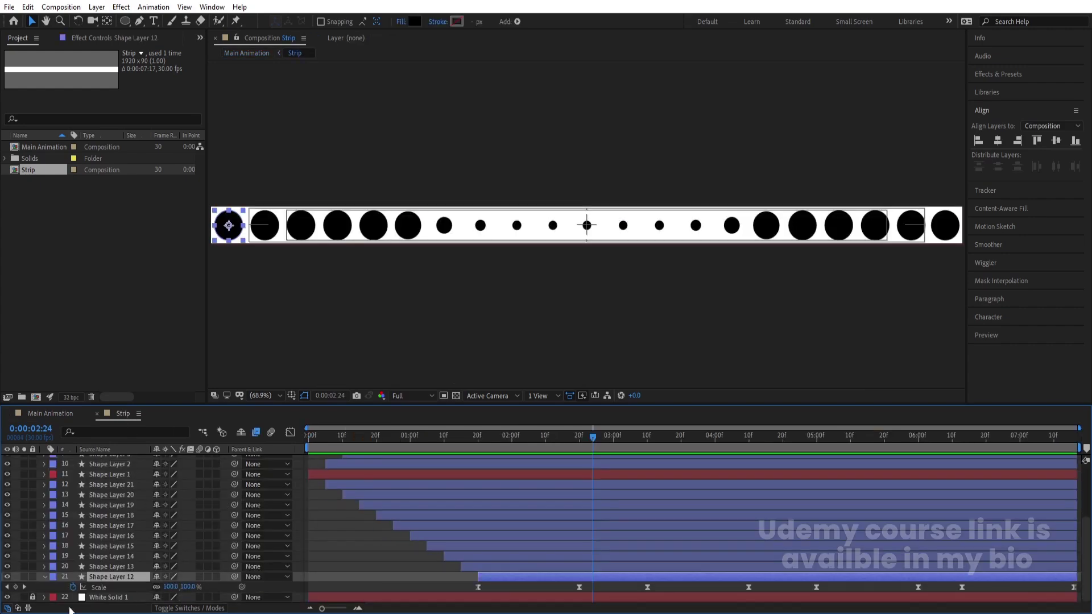
pyautogui.click(7, 597)
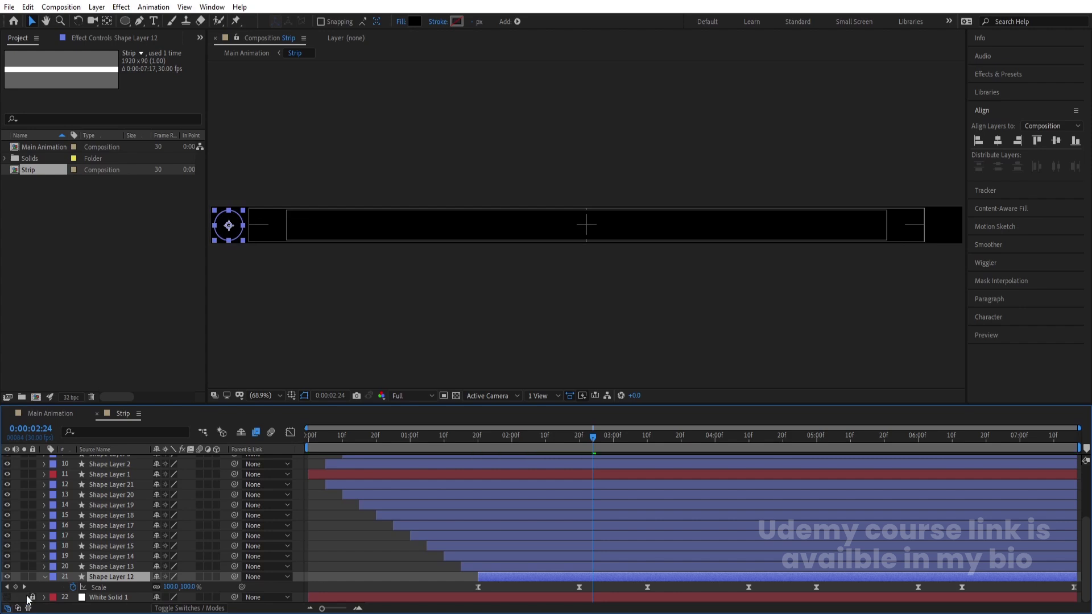
pyautogui.click(81, 601)
pyautogui.press('Delete')
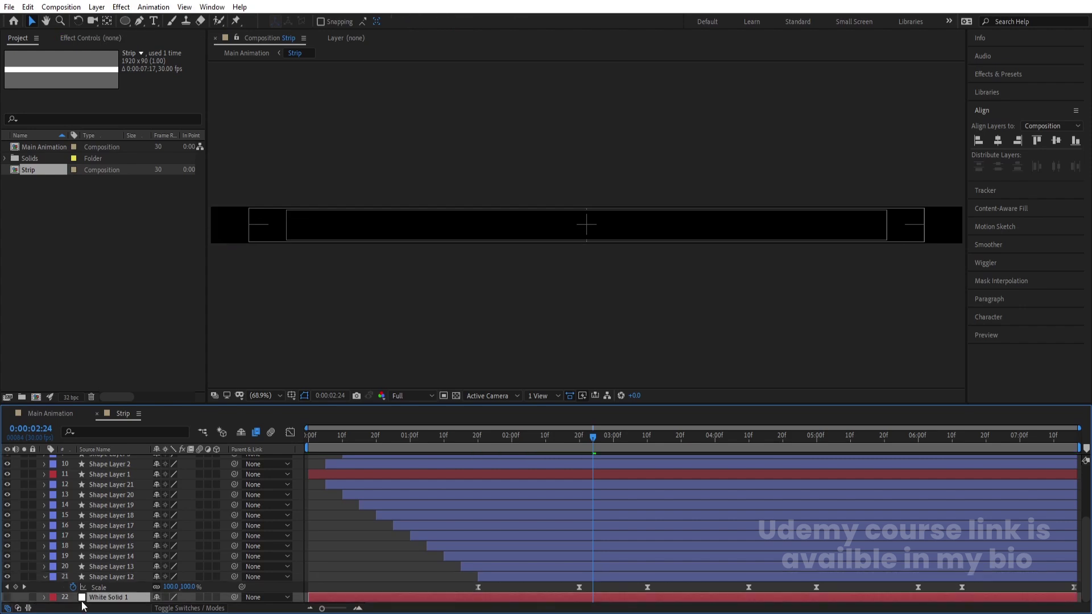
pyautogui.click(59, 413)
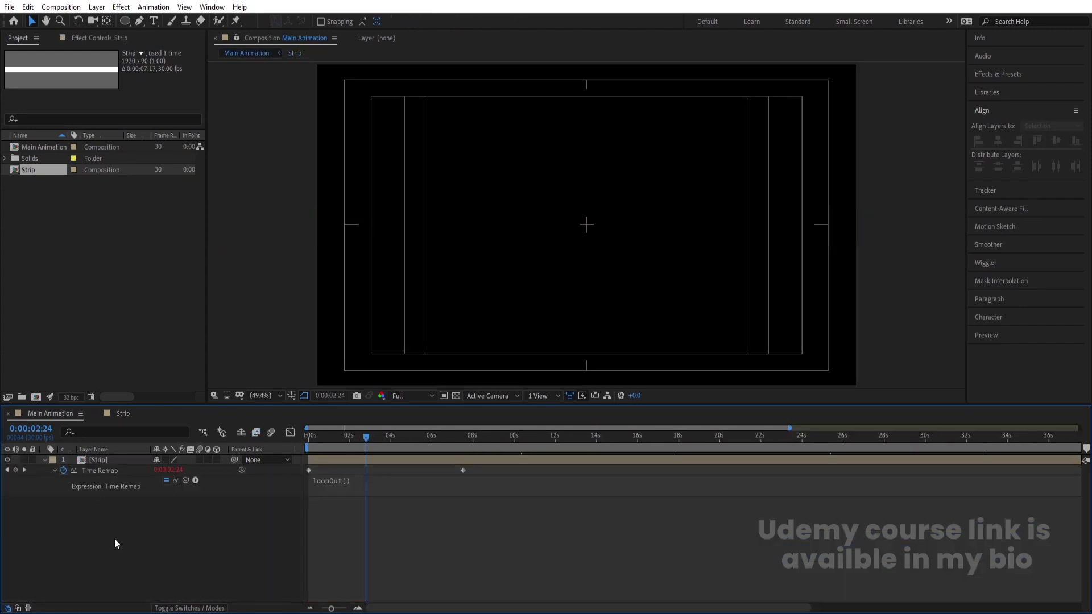
# Add a locked full-frame white solid beneath the Strip layer, then preview the dots and select Strip.
pyautogui.hotkey('ctrl', 'y')
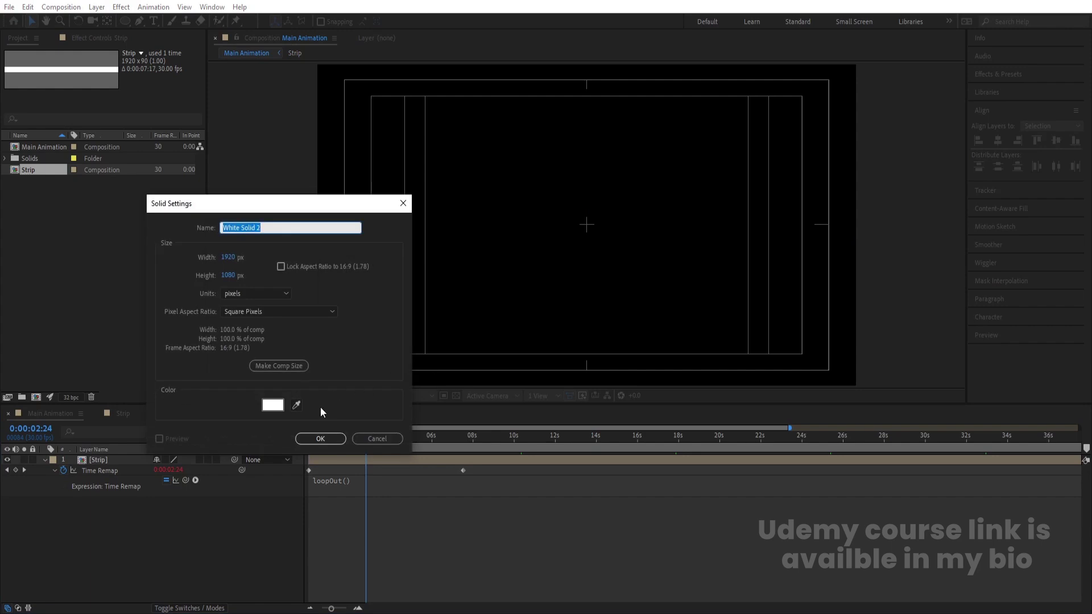
pyautogui.click(320, 439)
pyautogui.moveTo(95, 462); pyautogui.dragTo(139, 515)
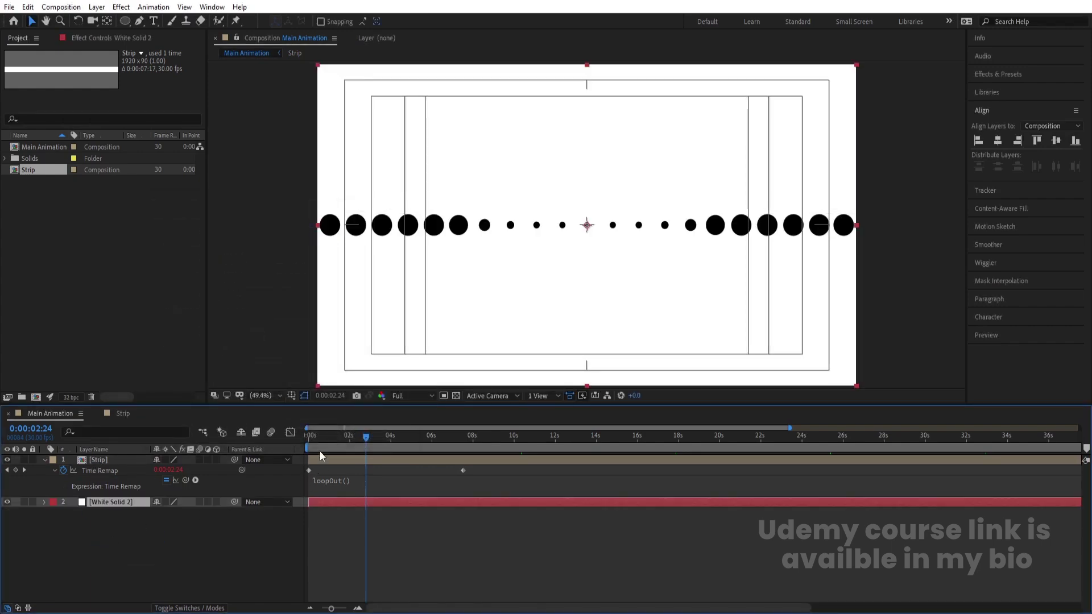
pyautogui.click(44, 460)
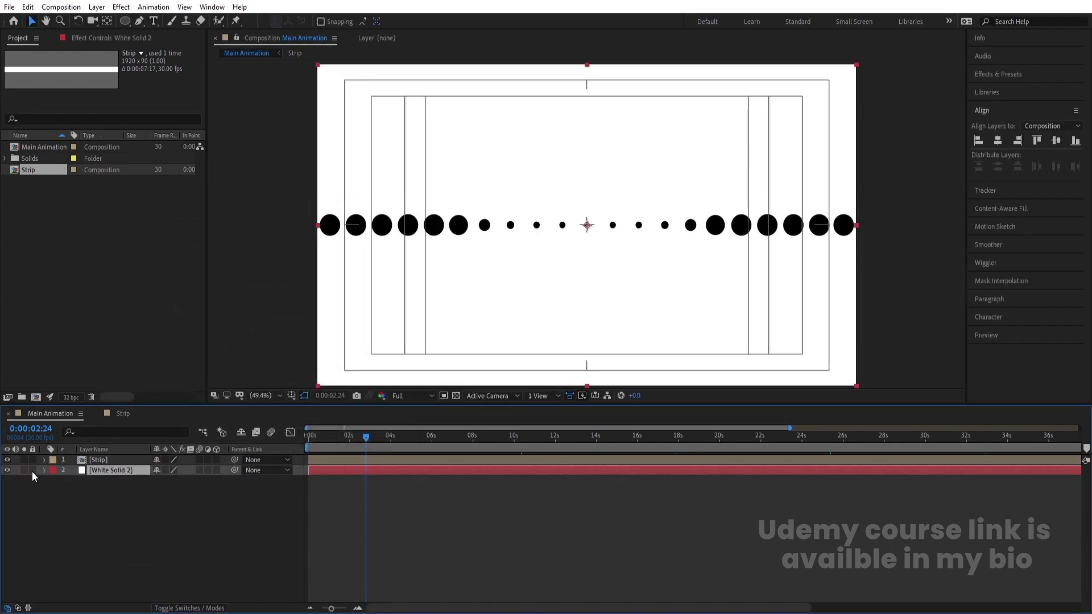
pyautogui.click(32, 470)
pyautogui.press('space')
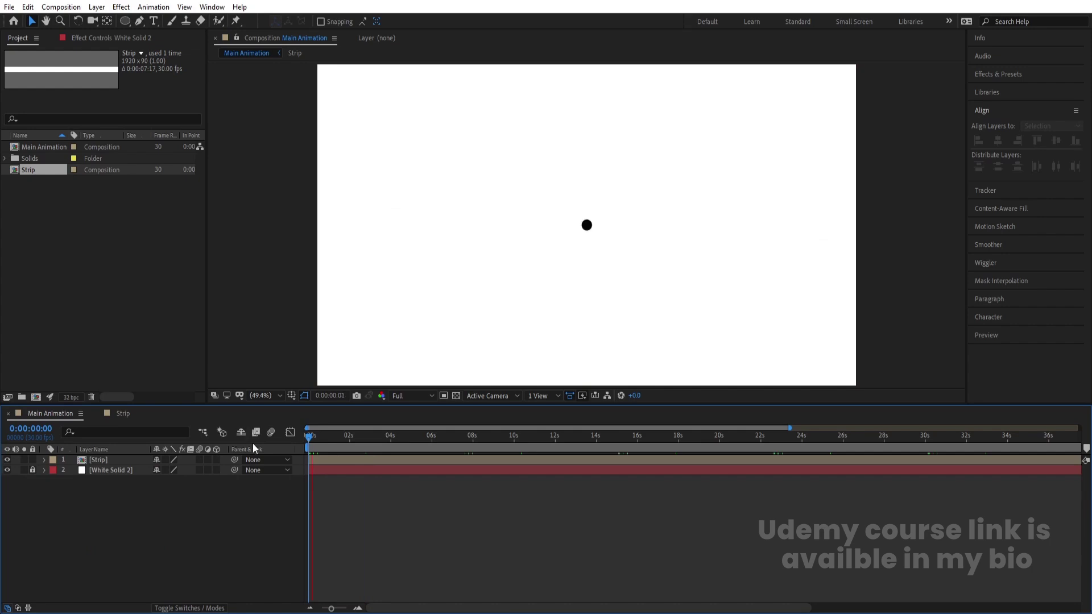
pyautogui.click(325, 459)
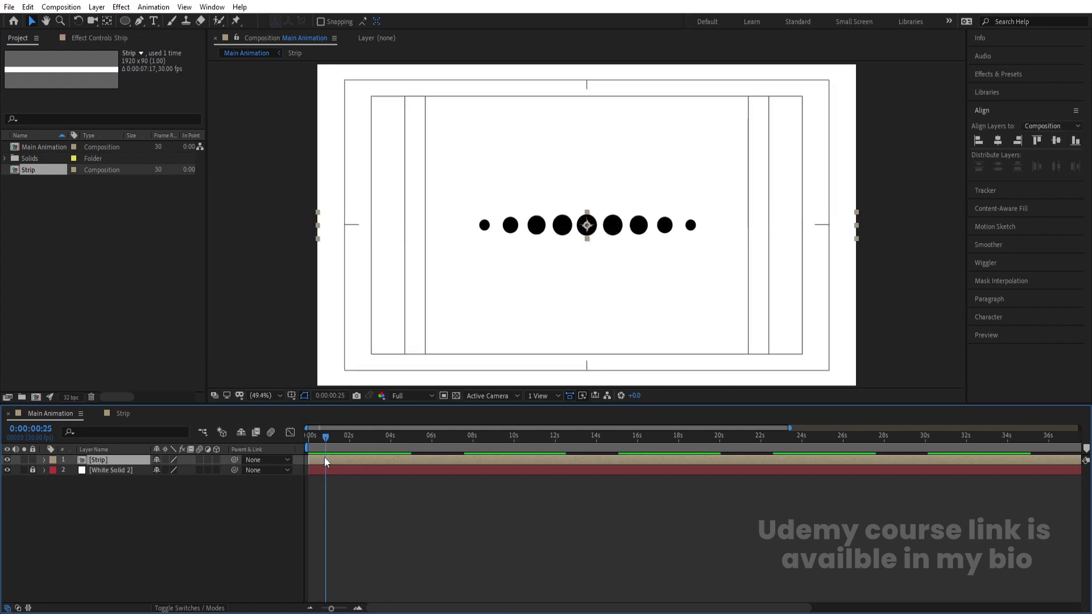
# Duplicate the Strip layer into a second row and add White Solid 3 inside the Strip composition.
pyautogui.hotkey('ctrl', 'd')
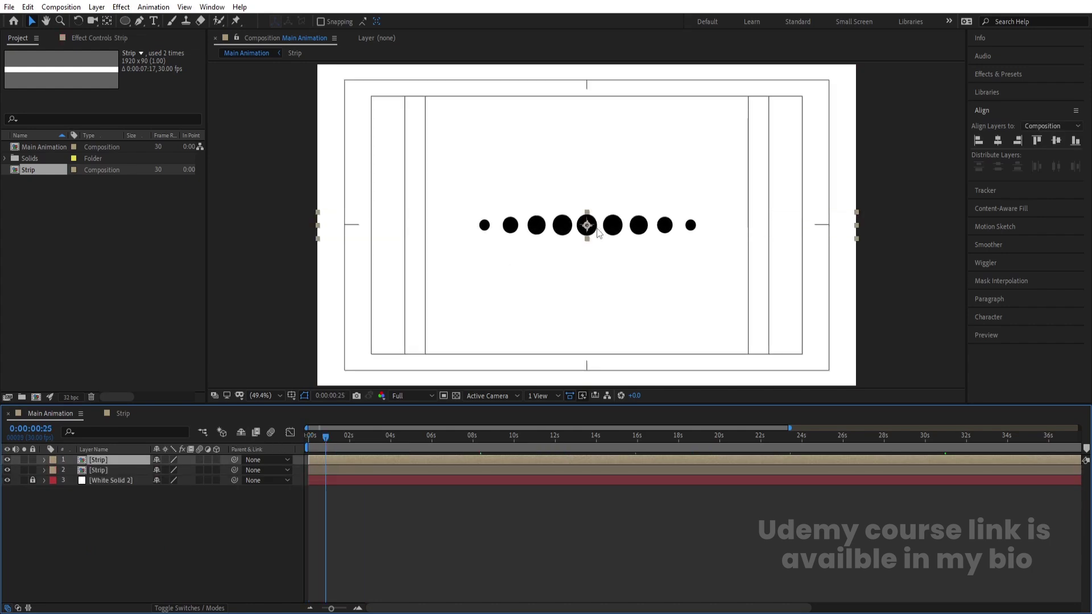
pyautogui.moveTo(597, 227); pyautogui.dragTo(598, 207)
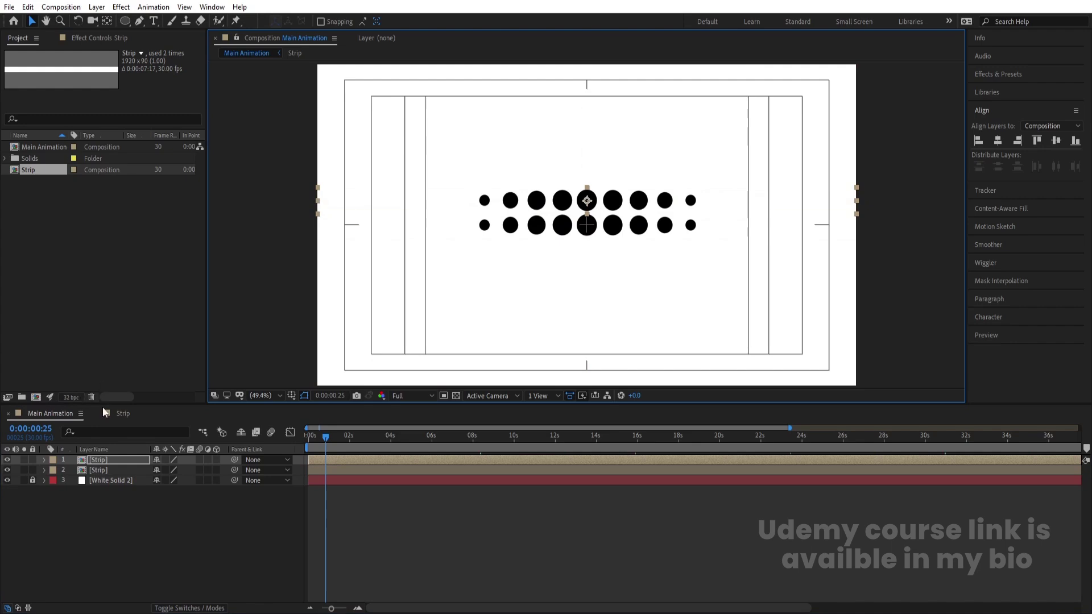
pyautogui.click(131, 414)
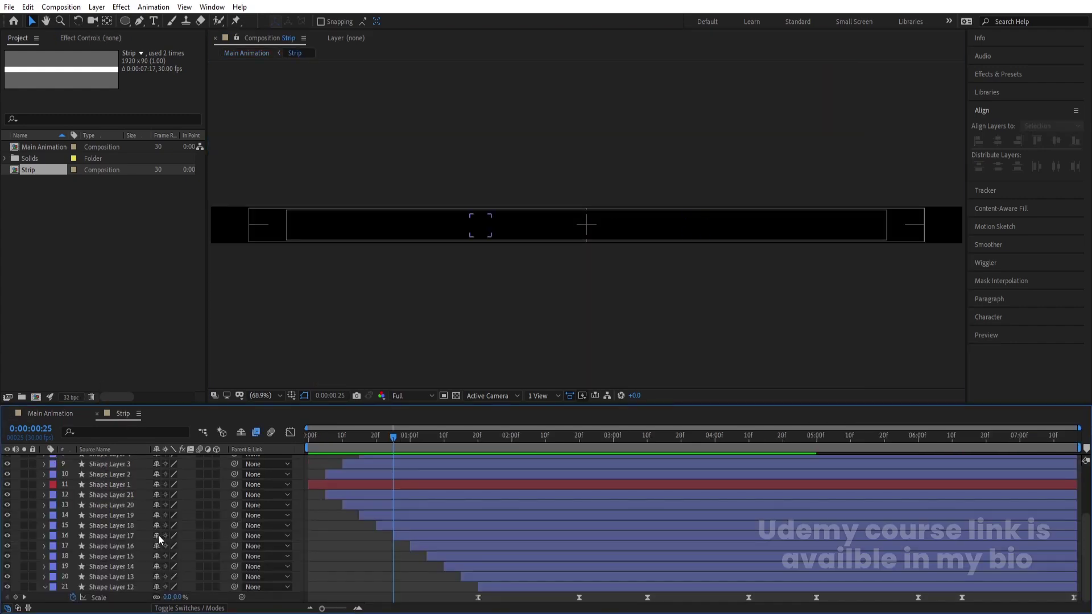
pyautogui.click(45, 588)
pyautogui.click(91, 599)
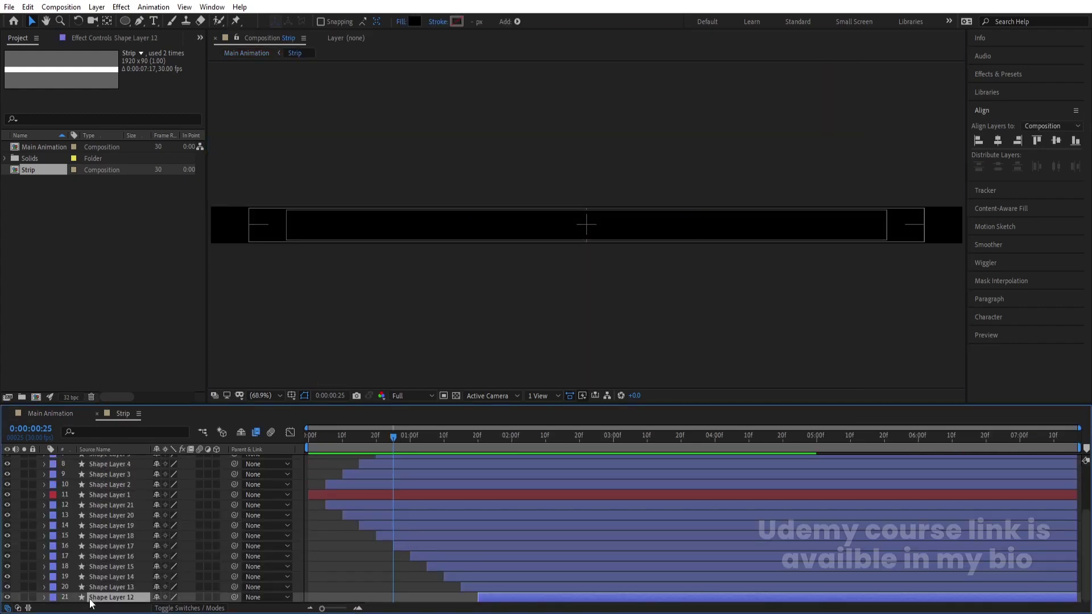
pyautogui.hotkey('ctrl', 'y')
pyautogui.press('Return')
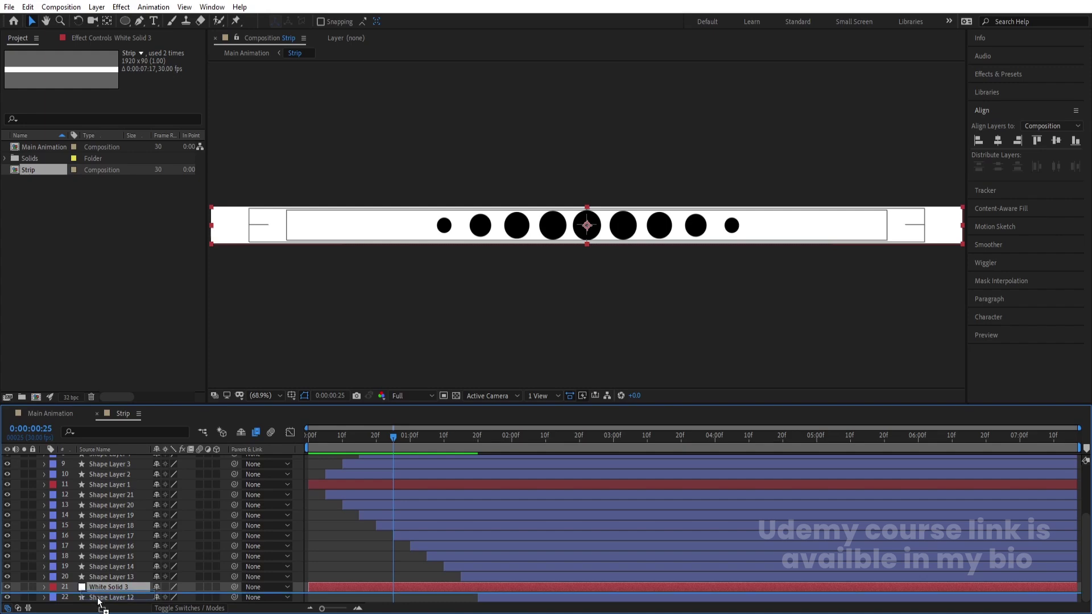
pyautogui.click(51, 414)
# Hide White Solid 2, enable snapping and duplicate the strip into further rows, making six.
pyautogui.click(6, 480)
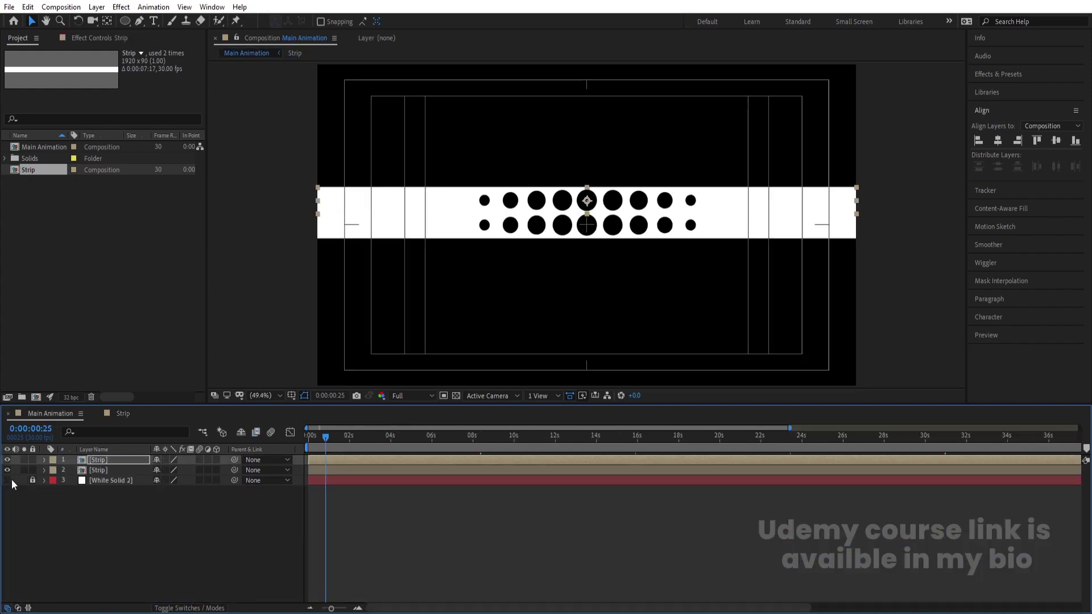
pyautogui.click(135, 520)
pyautogui.click(98, 464)
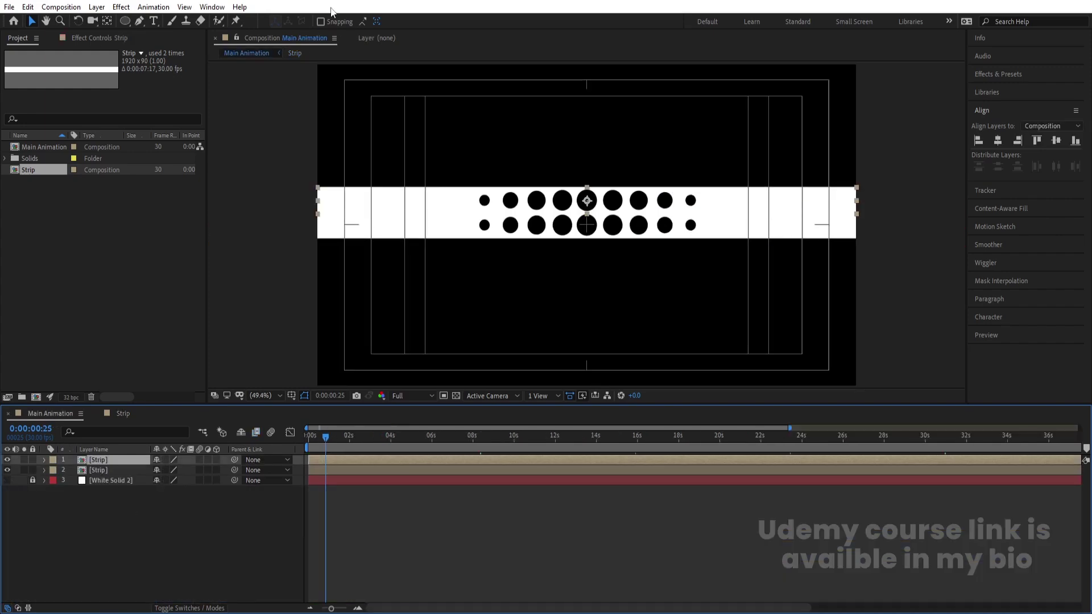
pyautogui.click(321, 22)
pyautogui.scroll(1, 591, 207)
pyautogui.scroll(3, 591, 207)
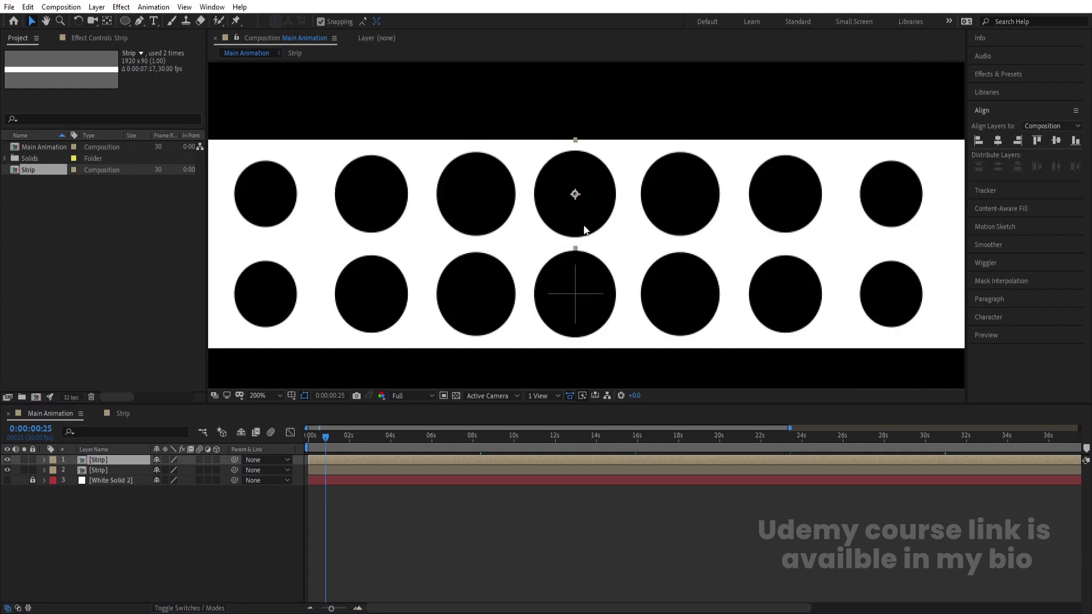
pyautogui.moveTo(583, 190); pyautogui.dragTo(524, 243)
pyautogui.hotkey('ctrl', 'd')
pyautogui.hotkey('ctrl', 'd')
pyautogui.hotkey('ctrl', 'd')
pyautogui.hotkey('ctrl', 'd')
pyautogui.hotkey('ctrl', 'd')
pyautogui.press(',')
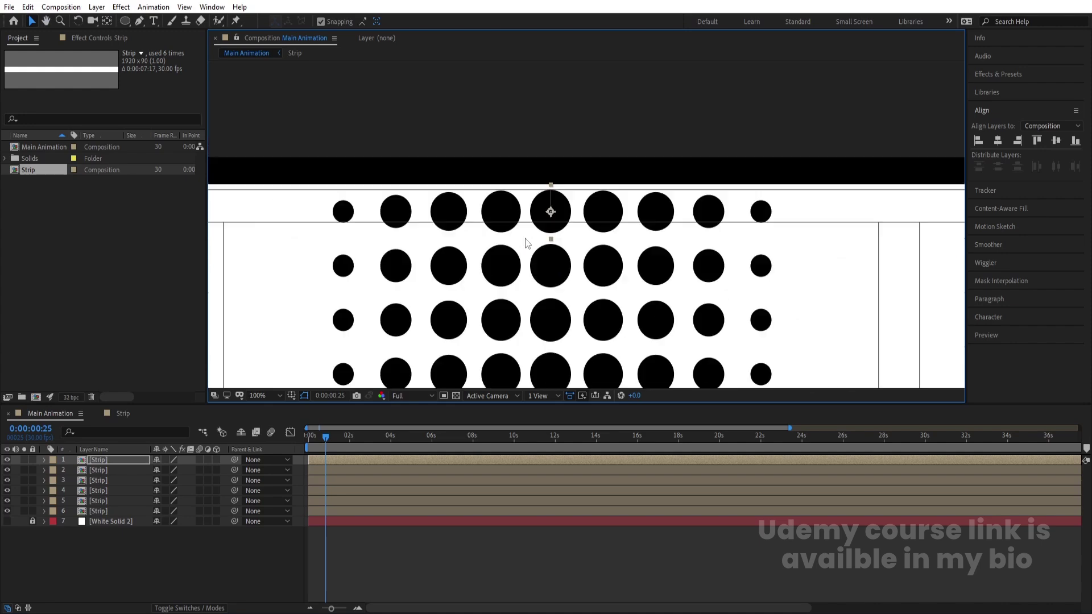
pyautogui.click(256, 395)
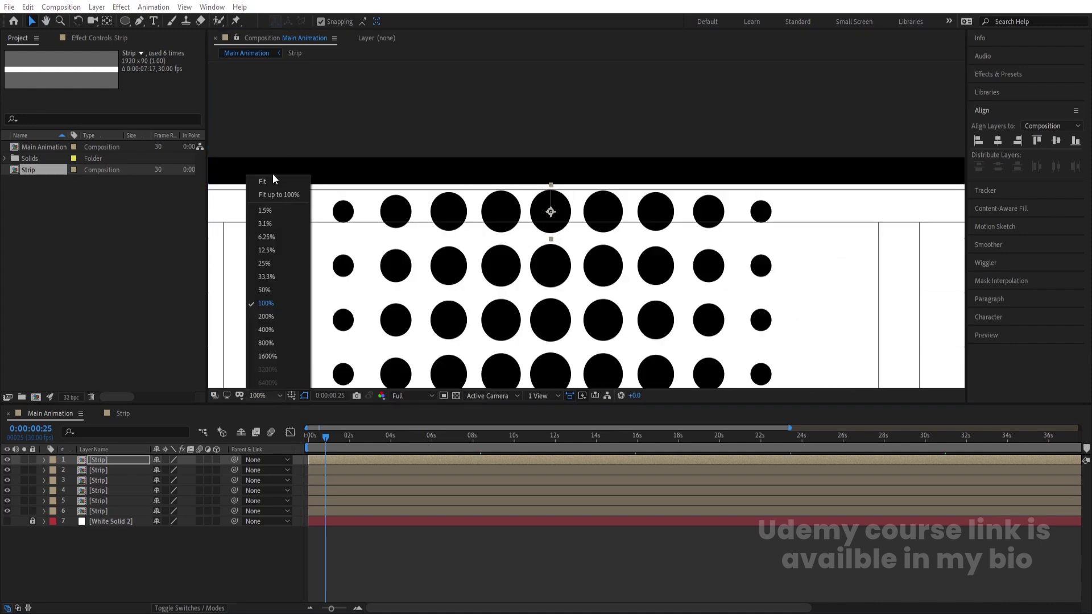
pyautogui.click(269, 181)
# Duplicate all six strips and move the copies into the lower half, nudging them to close the seam.
pyautogui.click(107, 511)
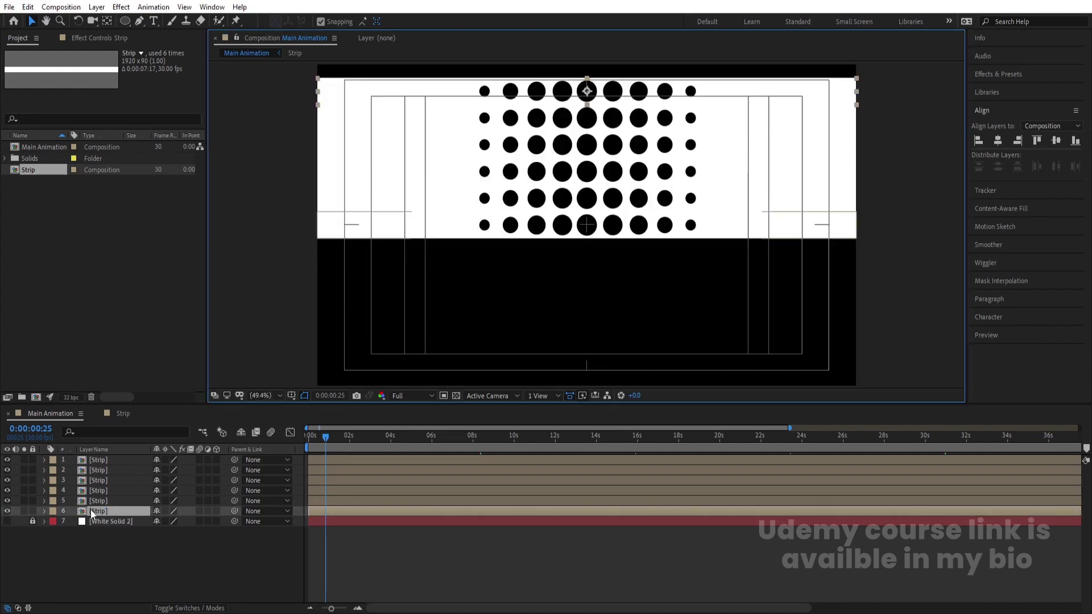
pyautogui.click(98, 452)
pyautogui.hotkey('ctrl', 'a')
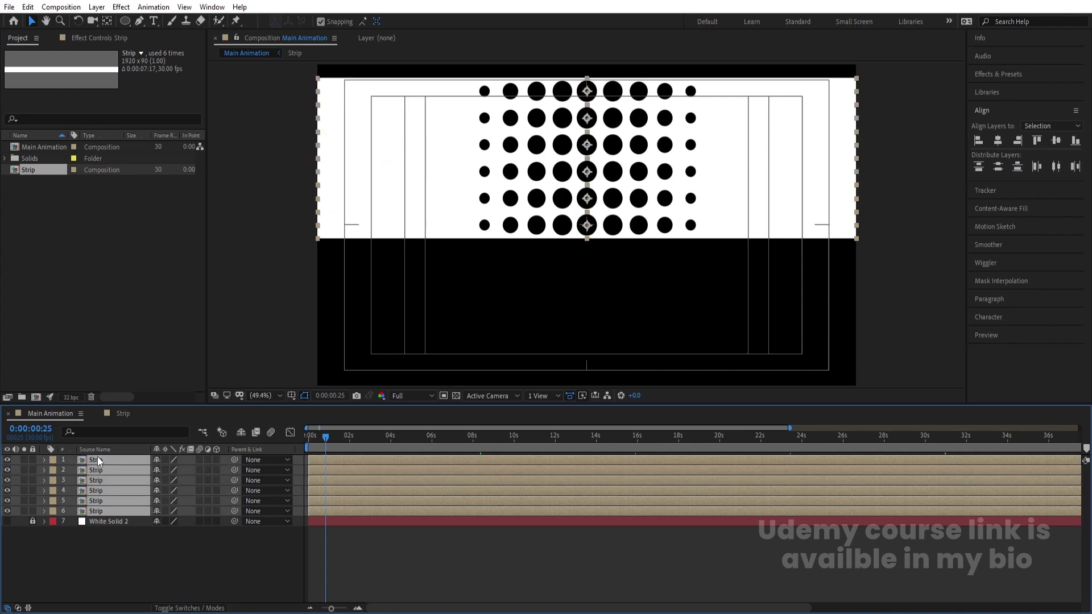
pyautogui.hotkey('ctrl', 'd')
pyautogui.moveTo(96, 594); pyautogui.dragTo(114, 519)
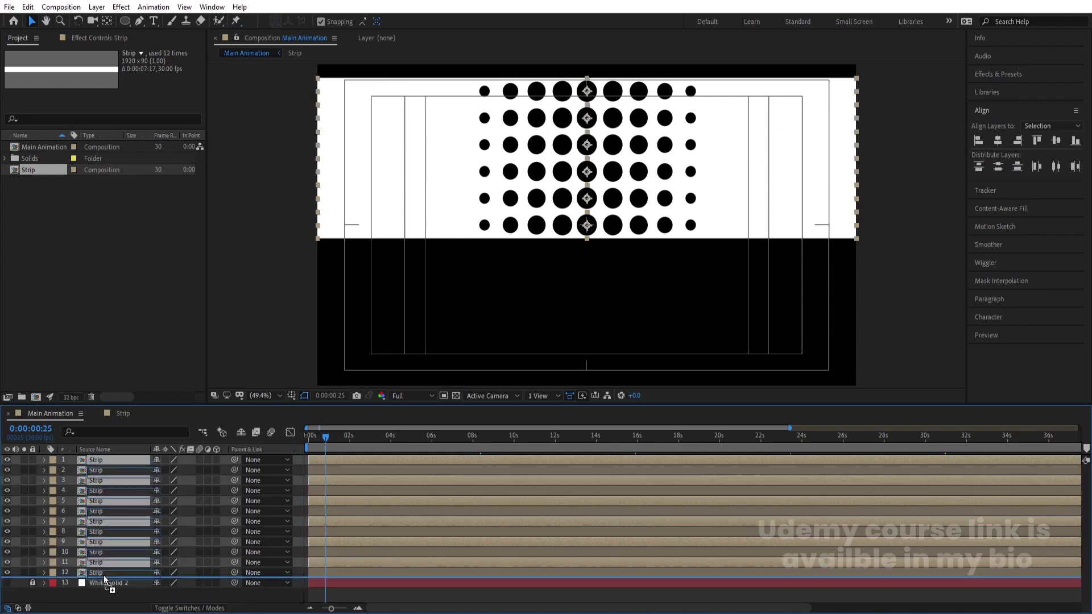
pyautogui.moveTo(592, 92); pyautogui.dragTo(574, 241)
pyautogui.scroll(4, 594, 246)
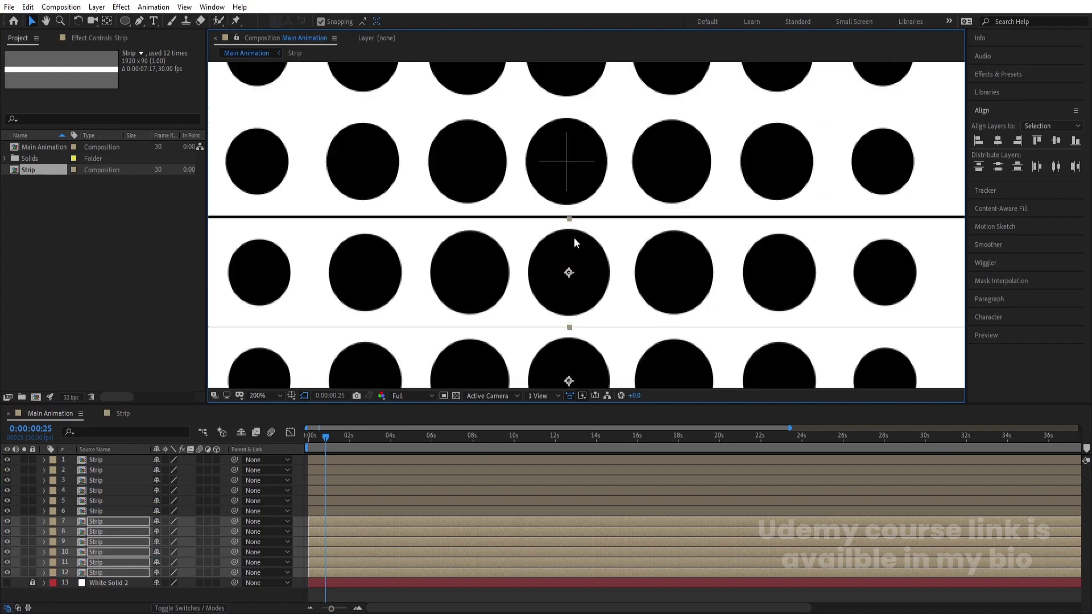
pyautogui.press('Up')
pyautogui.press('Up')
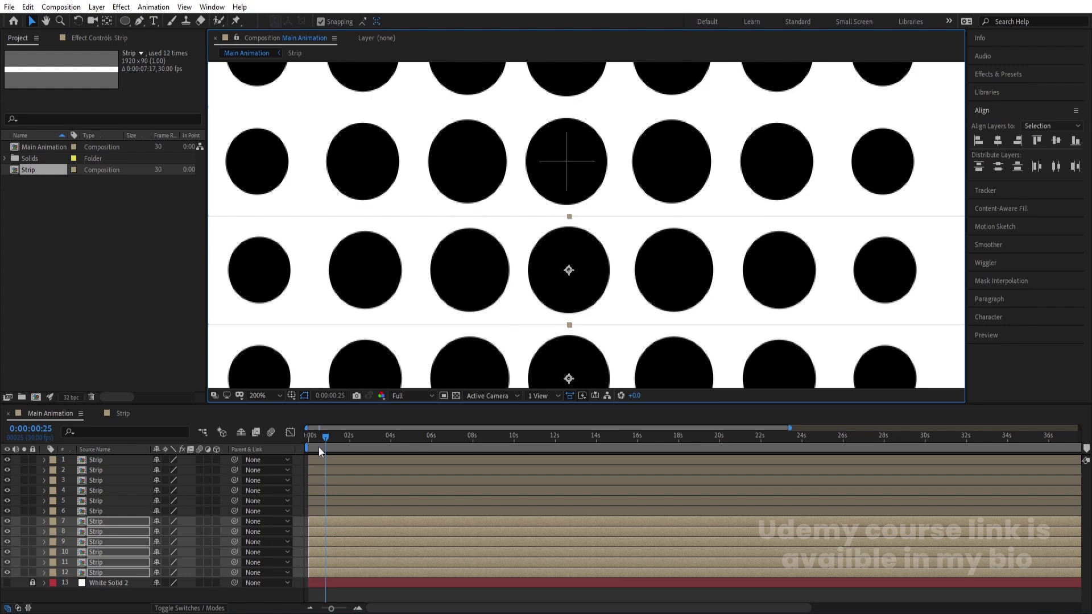
# Delete the surplus strip at the bottom of the stack.
pyautogui.click(303, 459)
pyautogui.scroll(-6, 565, 301)
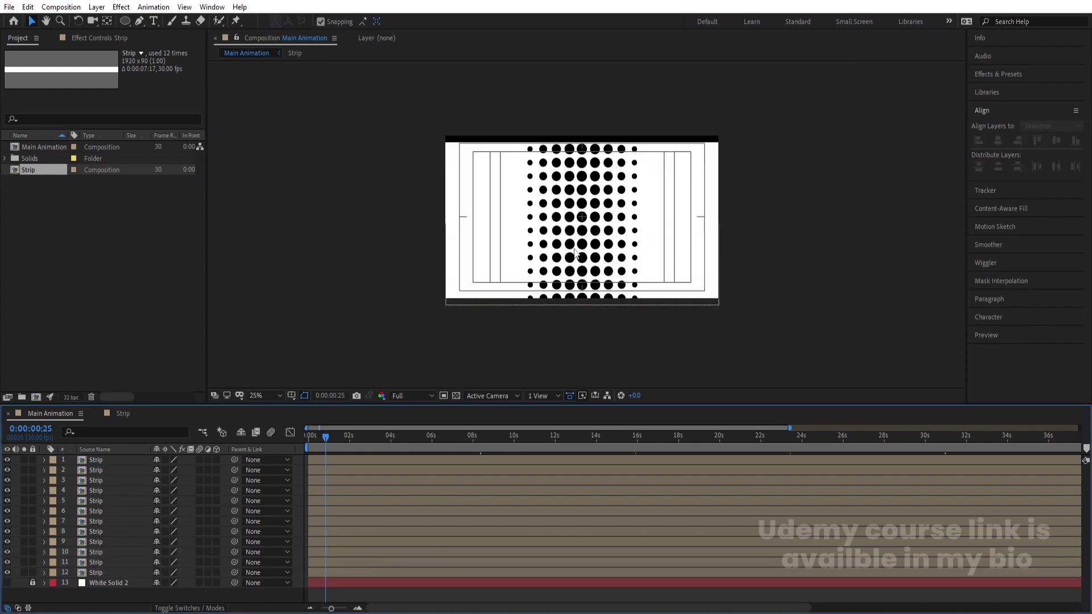
pyautogui.click(565, 301)
pyautogui.press('Delete')
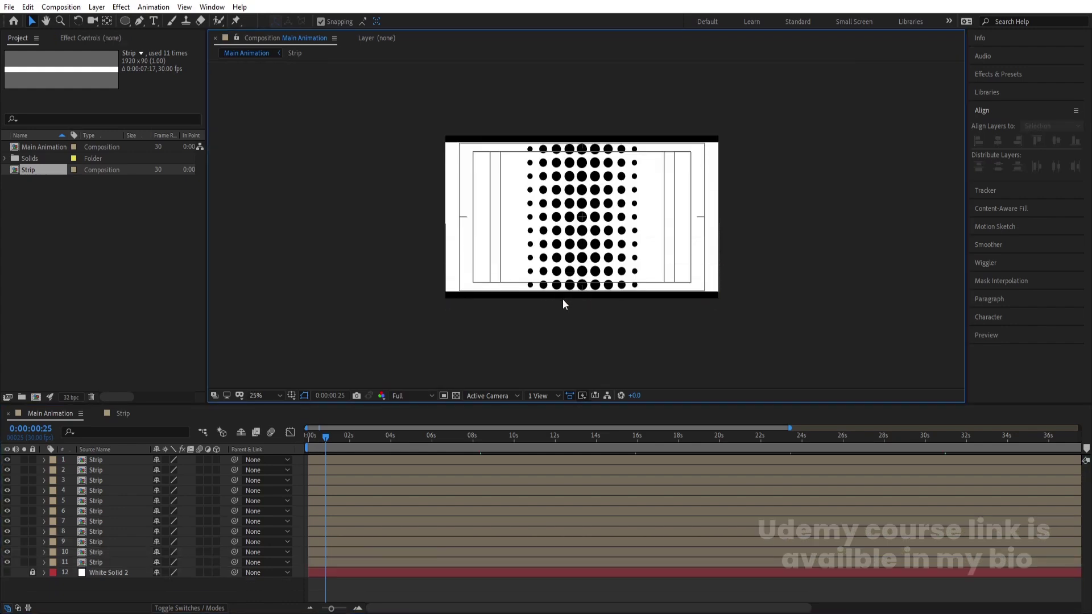
# Fit the view up to 100%, hide White Solid 3 in Strip, and preview from frame 0.
pyautogui.click(266, 396)
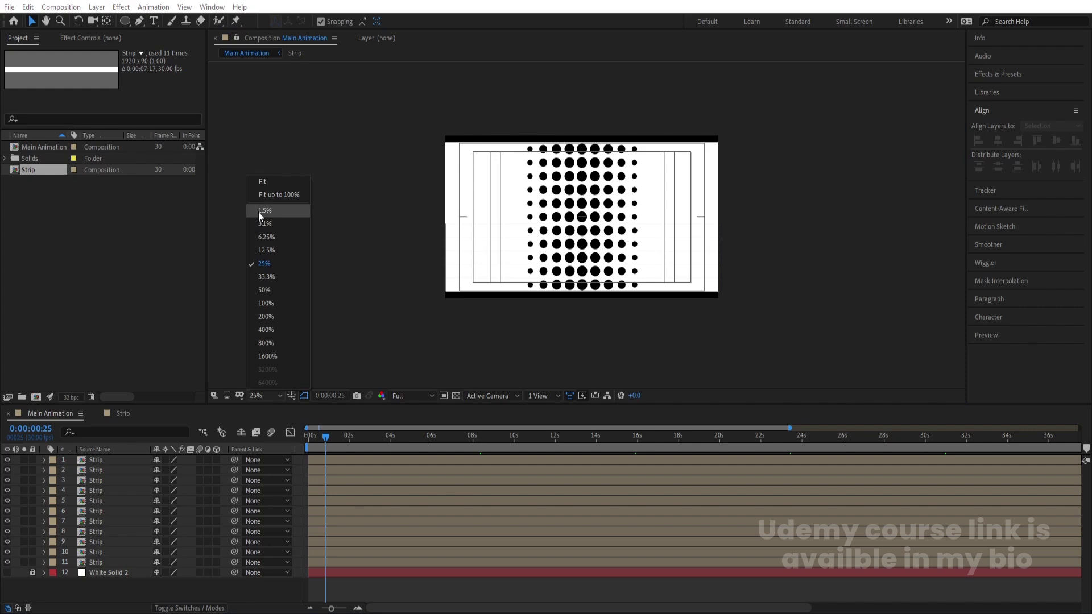
pyautogui.click(261, 183)
pyautogui.click(123, 414)
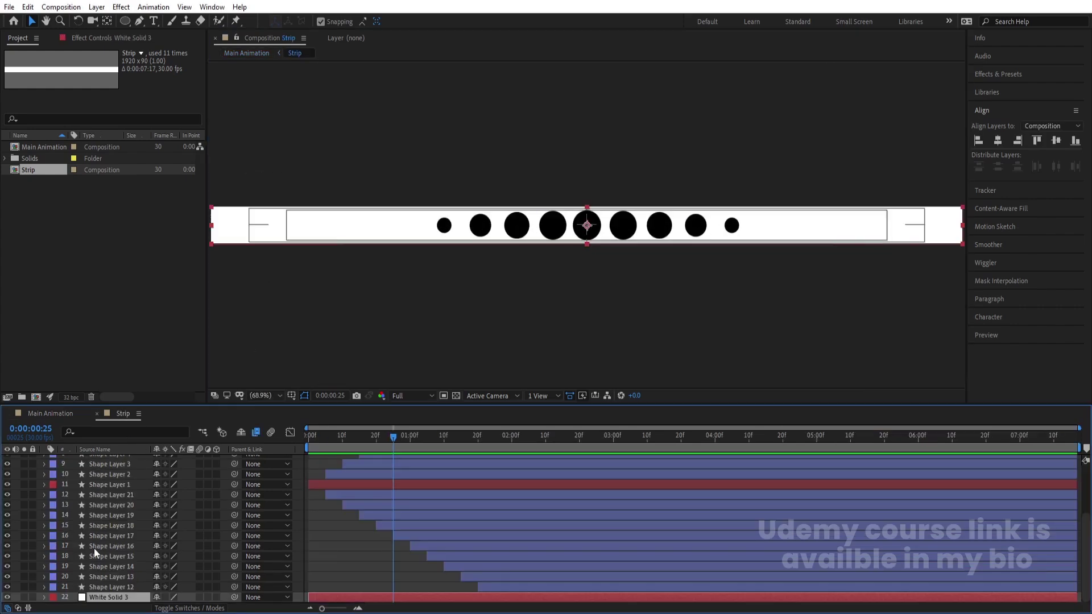
pyautogui.click(6, 597)
pyautogui.click(50, 413)
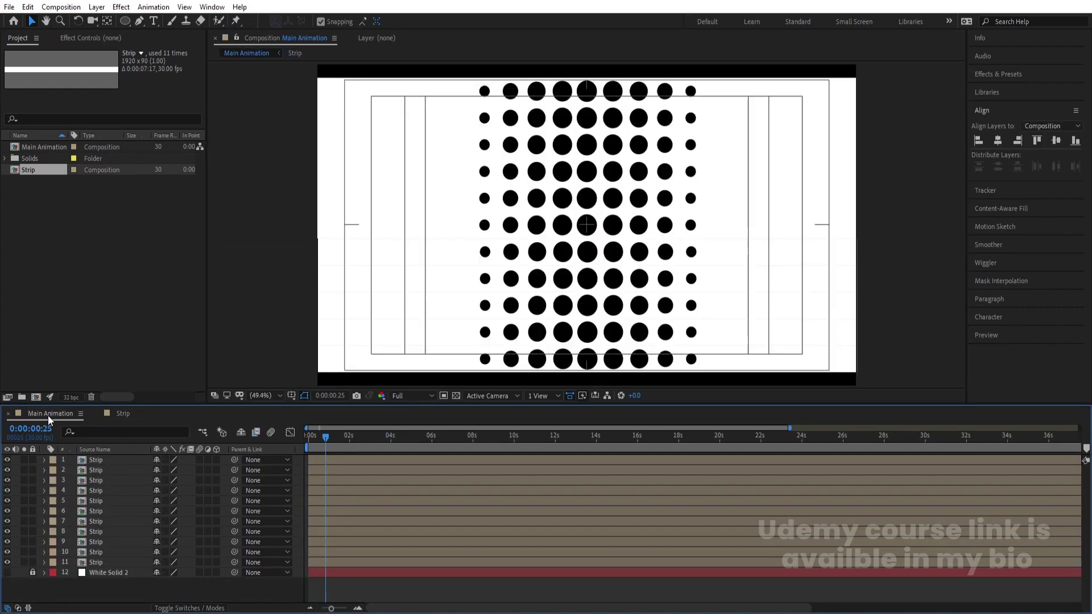
pyautogui.click(6, 573)
pyautogui.click(7, 573)
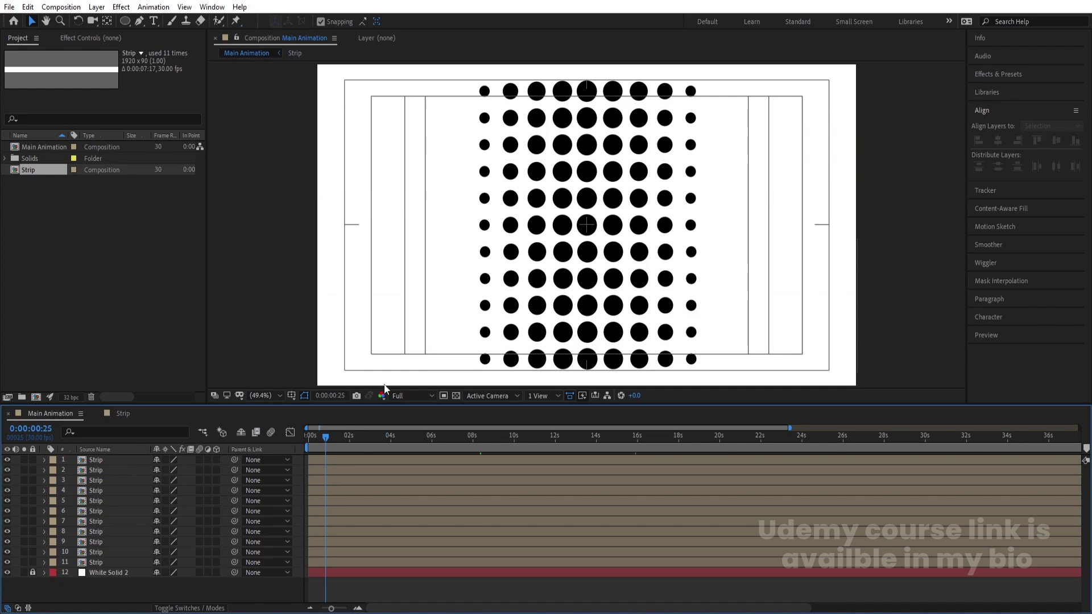
pyautogui.moveTo(324, 448); pyautogui.dragTo(256, 449)
pyautogui.press('space')
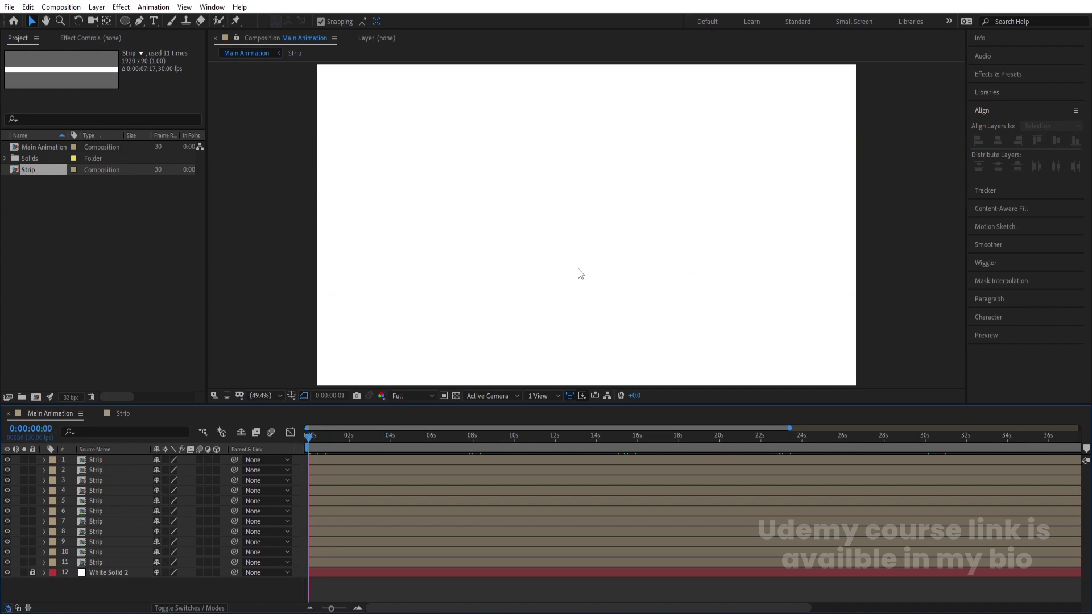
# Give the middle strip, layer 6, a red label and zoom the timeline to frames.
pyautogui.click(586, 228)
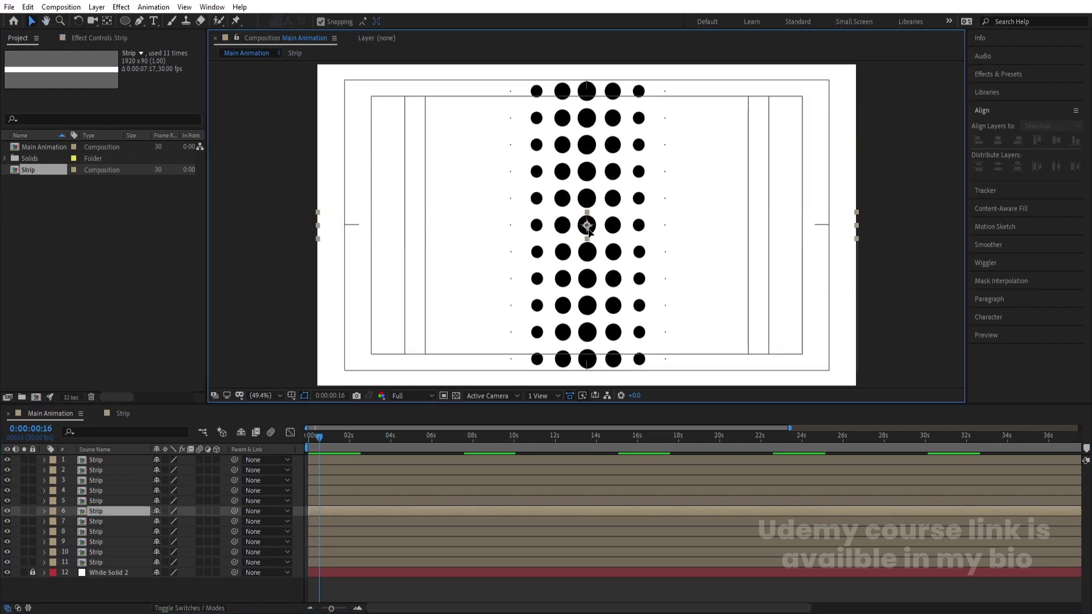
pyautogui.click(52, 511)
pyautogui.click(86, 306)
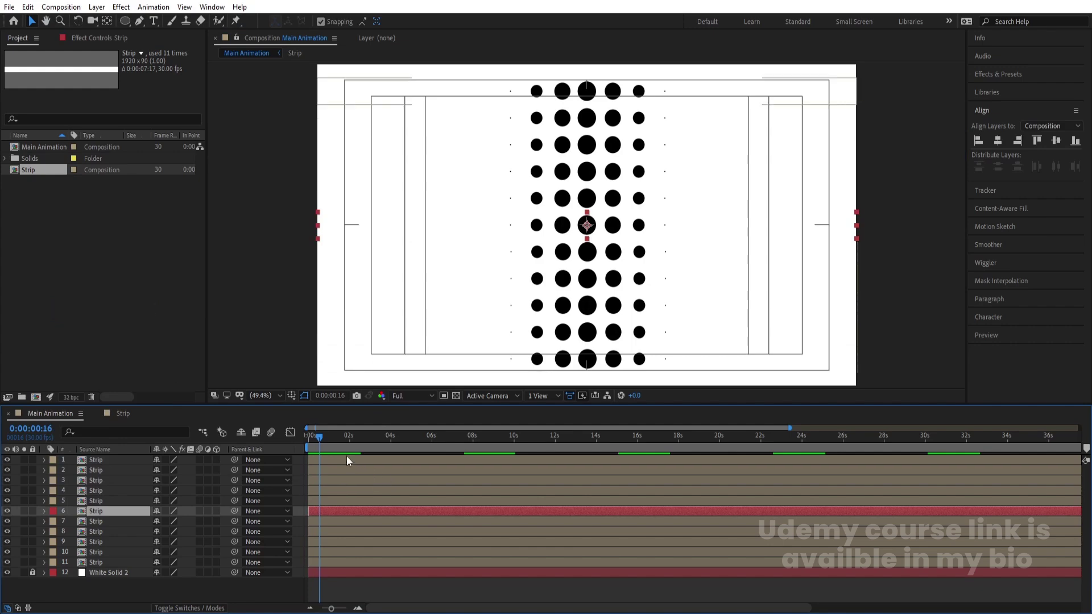
pyautogui.moveTo(320, 436); pyautogui.dragTo(306, 437)
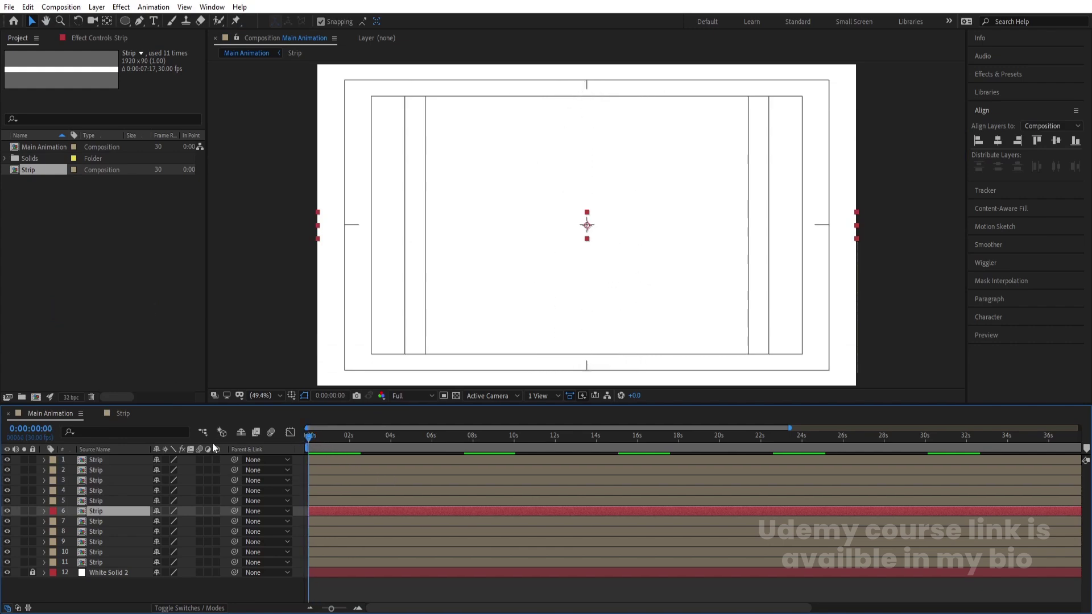
pyautogui.press('=')
pyautogui.press('=')
pyautogui.press('=')
pyautogui.press('=')
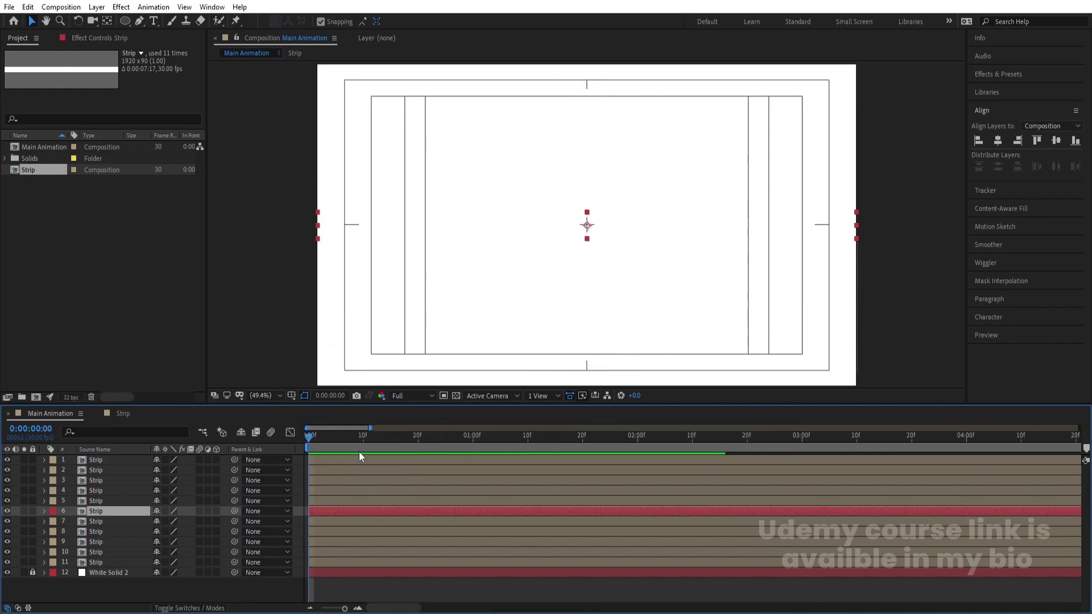
pyautogui.press('=')
# Trim layers 5 and 7 to start at frame 5, and layers 4 and 8 at frame 10.
pyautogui.click(362, 439)
pyautogui.click(357, 500)
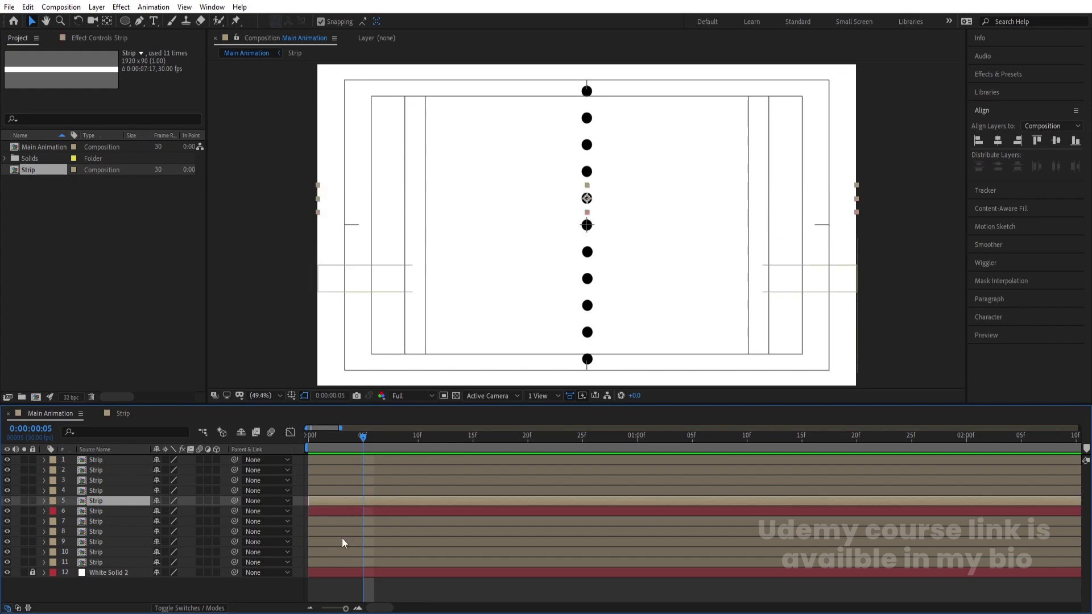
pyautogui.keyDown('ctrl'); pyautogui.click(337, 515); pyautogui.keyUp('ctrl')
pyautogui.keyDown('ctrl'); pyautogui.click(337, 515); pyautogui.keyUp('ctrl')
pyautogui.keyDown('ctrl'); pyautogui.click(337, 518); pyautogui.keyUp('ctrl')
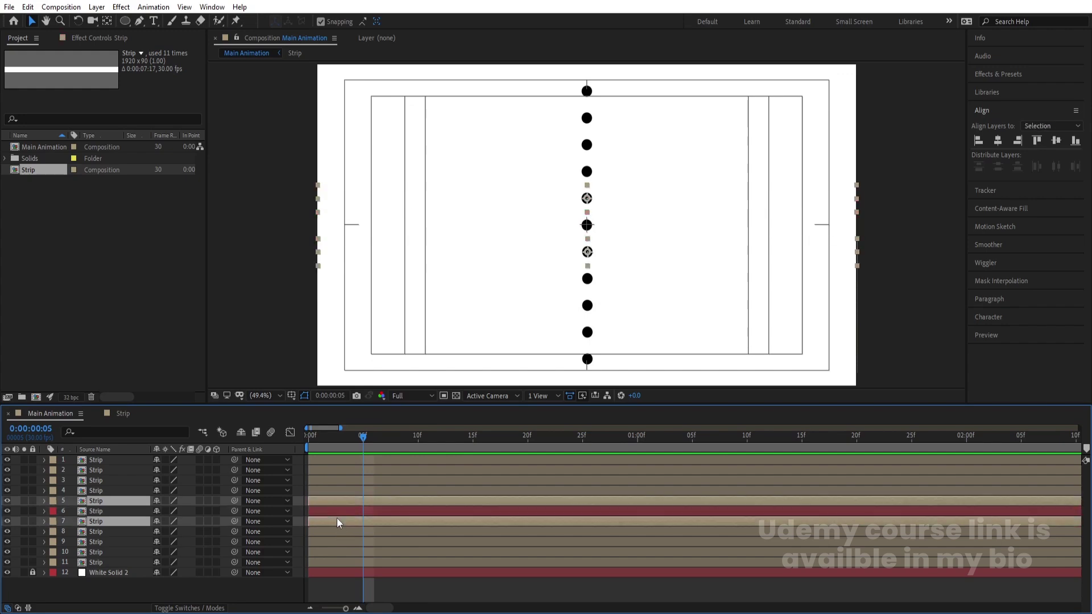
pyautogui.hotkey('alt', '[')
pyautogui.click(419, 440)
pyautogui.click(421, 489)
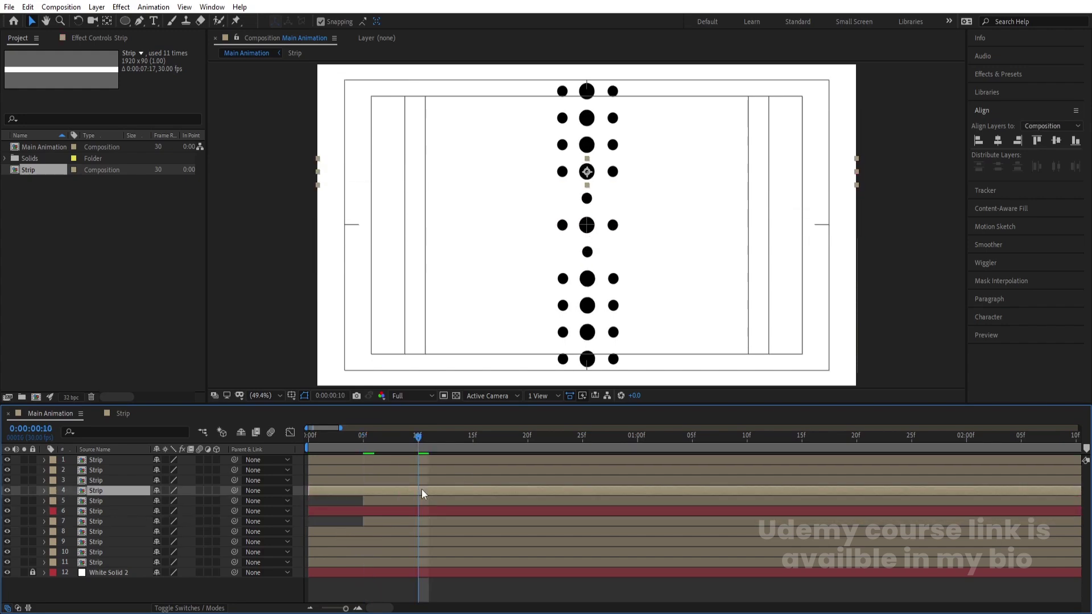
pyautogui.keyDown('ctrl'); pyautogui.click(417, 533); pyautogui.keyUp('ctrl')
pyautogui.hotkey('alt', '[')
# Trim layers 3 and 9 to start at 15 frames, and layers 2 and 10 at 20 frames.
pyautogui.click(471, 439)
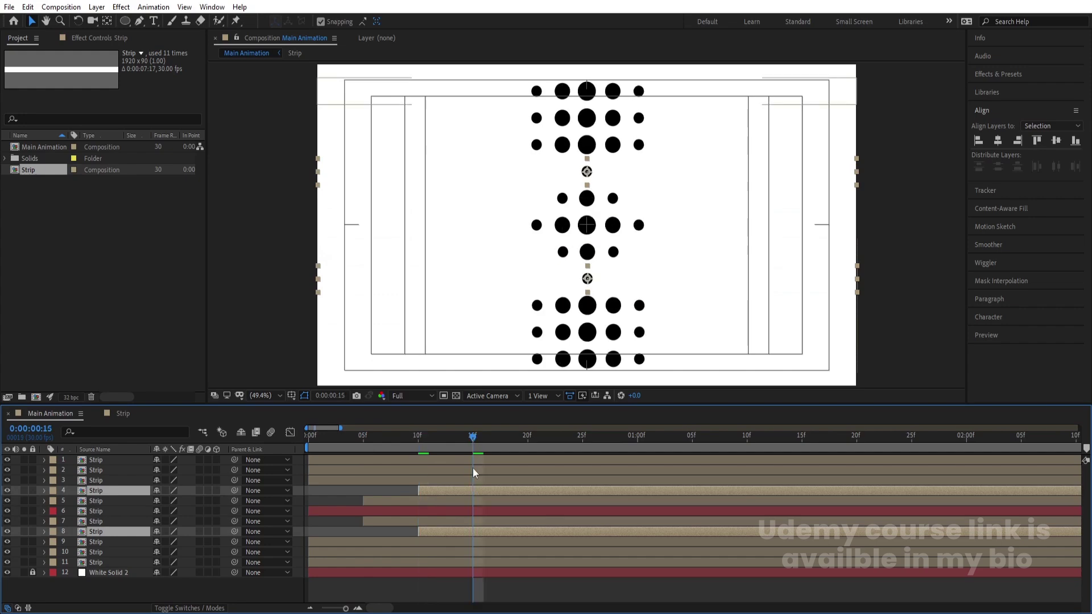
pyautogui.click(473, 481)
pyautogui.keyDown('ctrl'); pyautogui.click(446, 541); pyautogui.keyUp('ctrl')
pyautogui.hotkey('alt', '[')
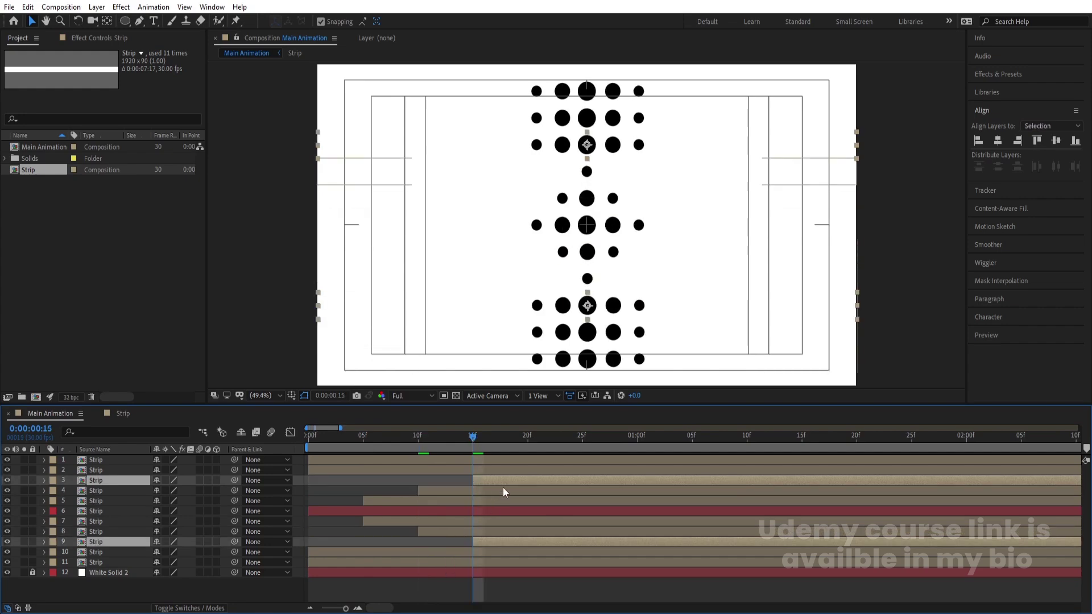
pyautogui.click(527, 439)
pyautogui.click(526, 470)
pyautogui.keyDown('ctrl'); pyautogui.click(516, 551); pyautogui.keyUp('ctrl')
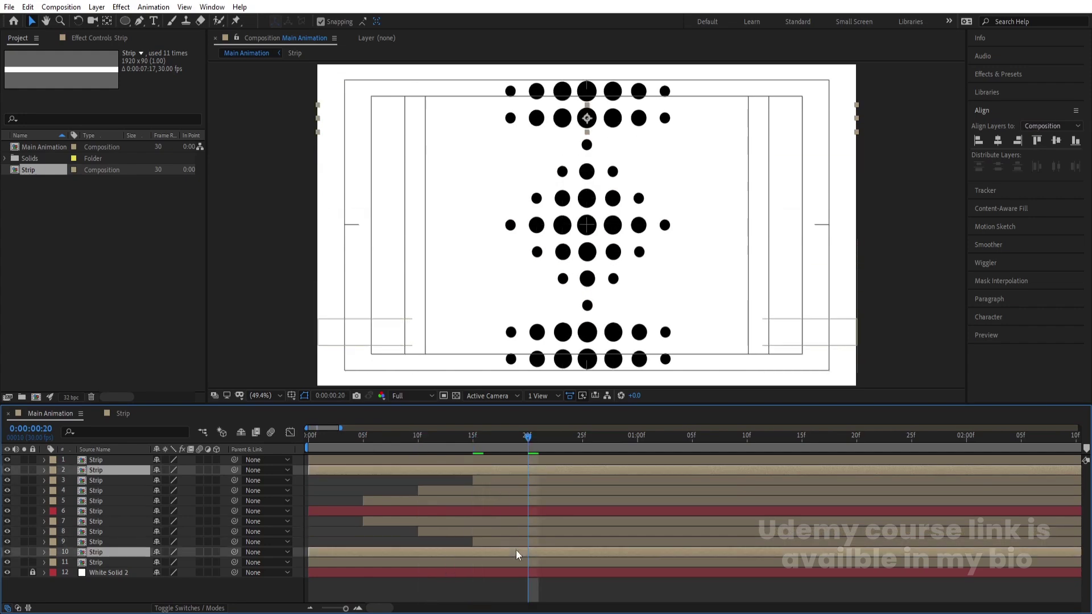
pyautogui.hotkey('alt', '[')
# Trim layers 1 and 11 to start at 25 frames, then preview the staggered rows.
pyautogui.click(581, 435)
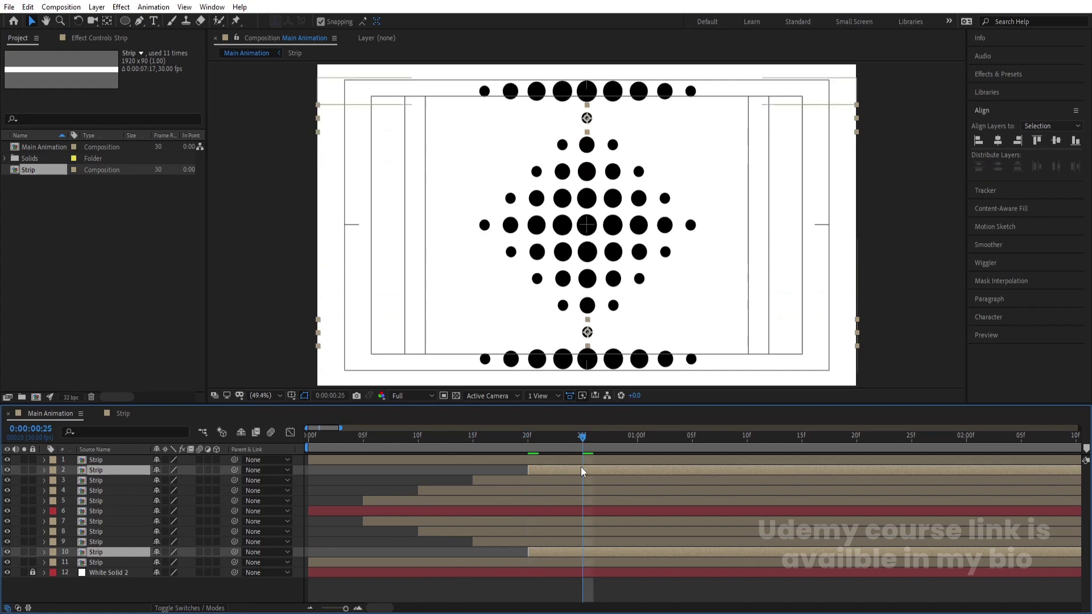
pyautogui.click(581, 459)
pyautogui.keyDown('ctrl'); pyautogui.click(547, 562); pyautogui.keyUp('ctrl')
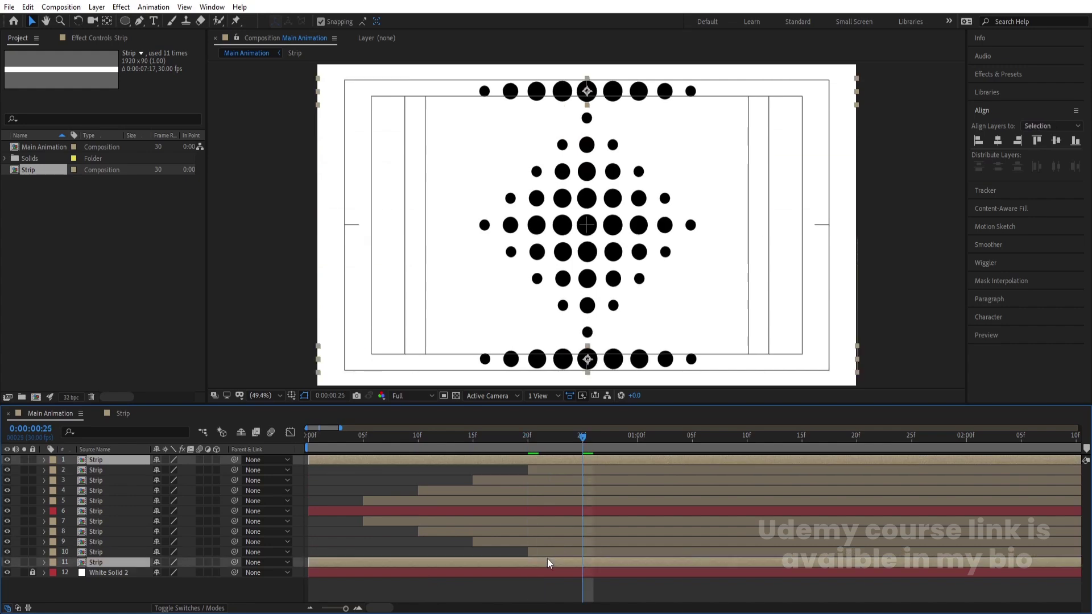
pyautogui.hotkey('alt', '[')
pyautogui.press('-')
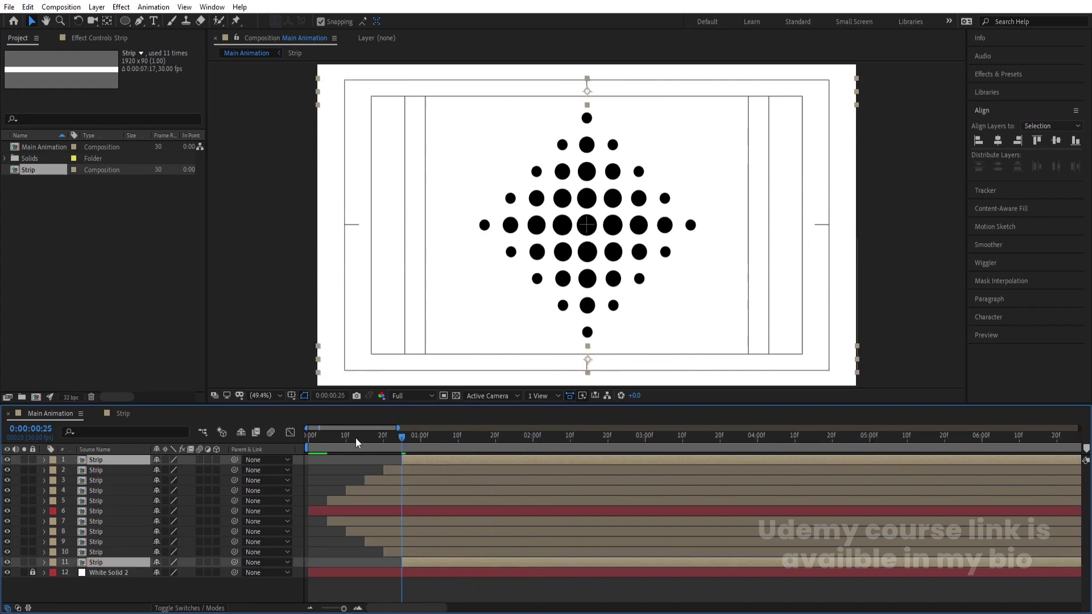
pyautogui.press('space')
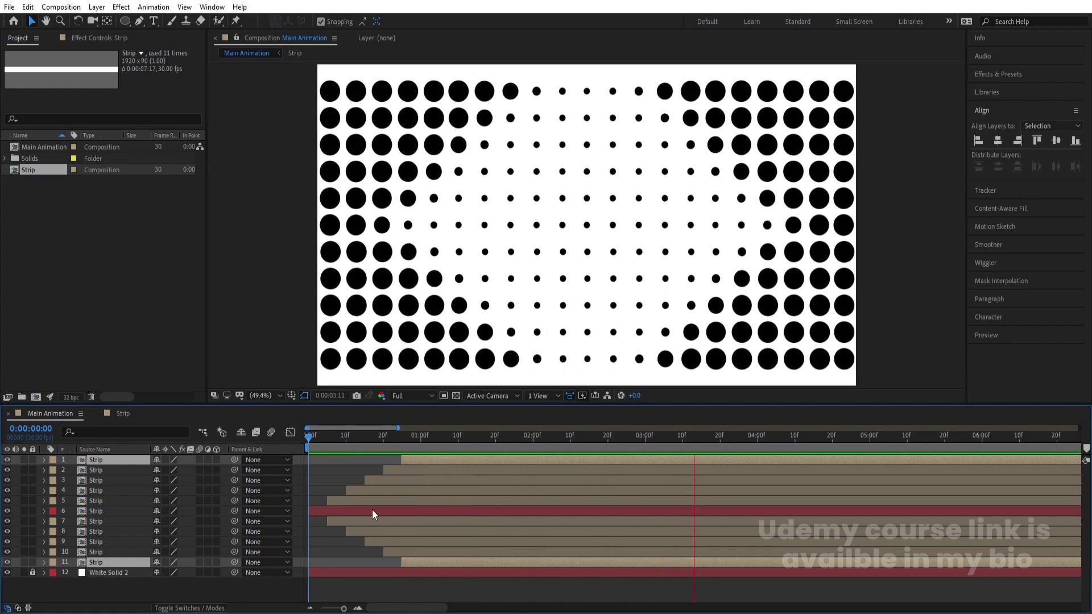
# Pre-compose all eleven Strip layers into a new composition named 'Animation'.
pyautogui.press('-')
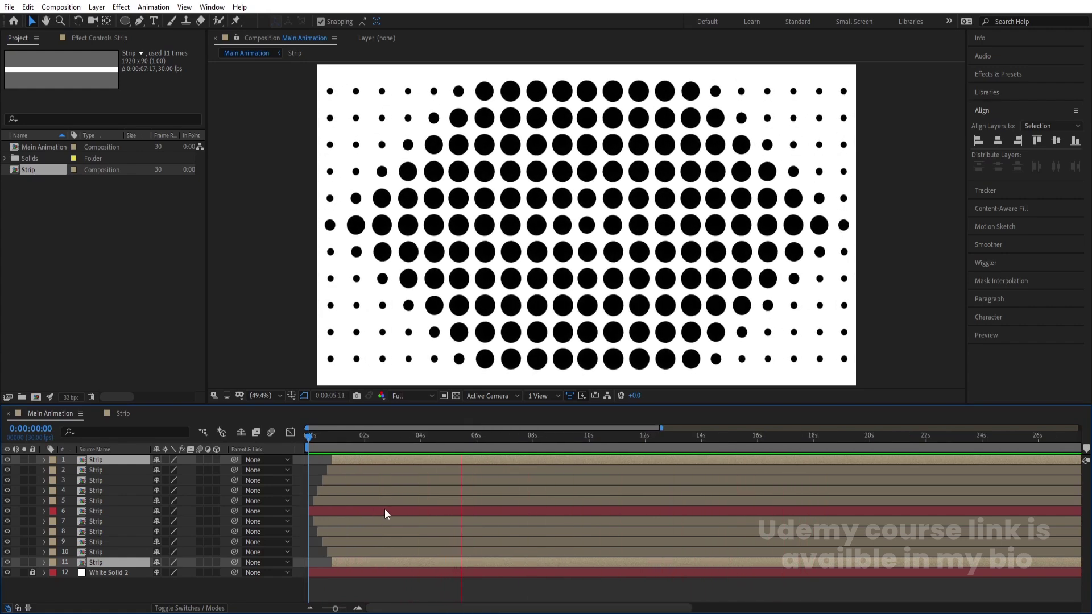
pyautogui.press('space')
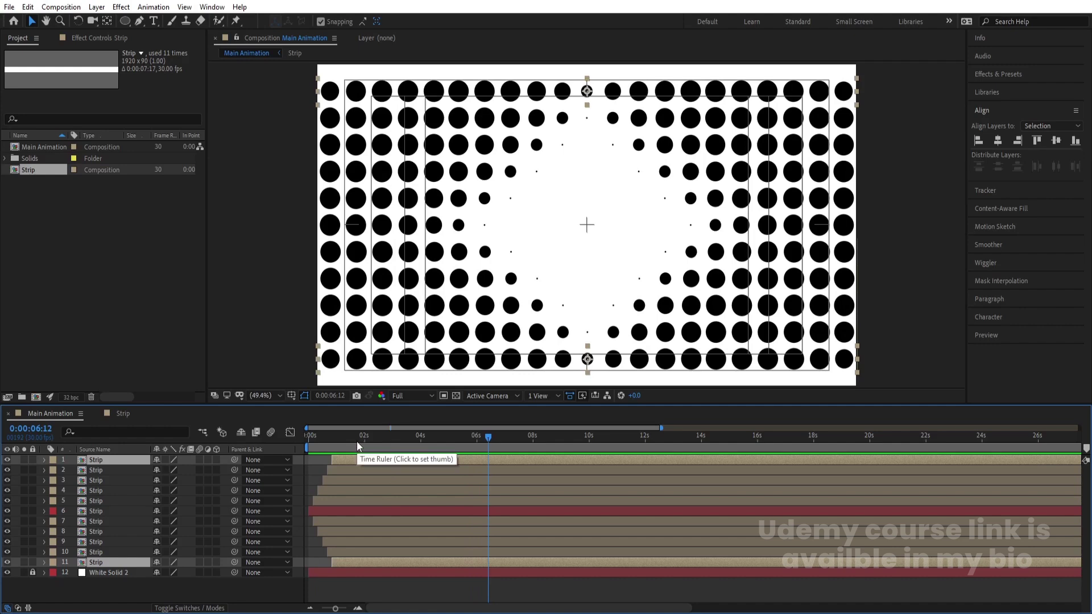
pyautogui.press('-')
pyautogui.press('-')
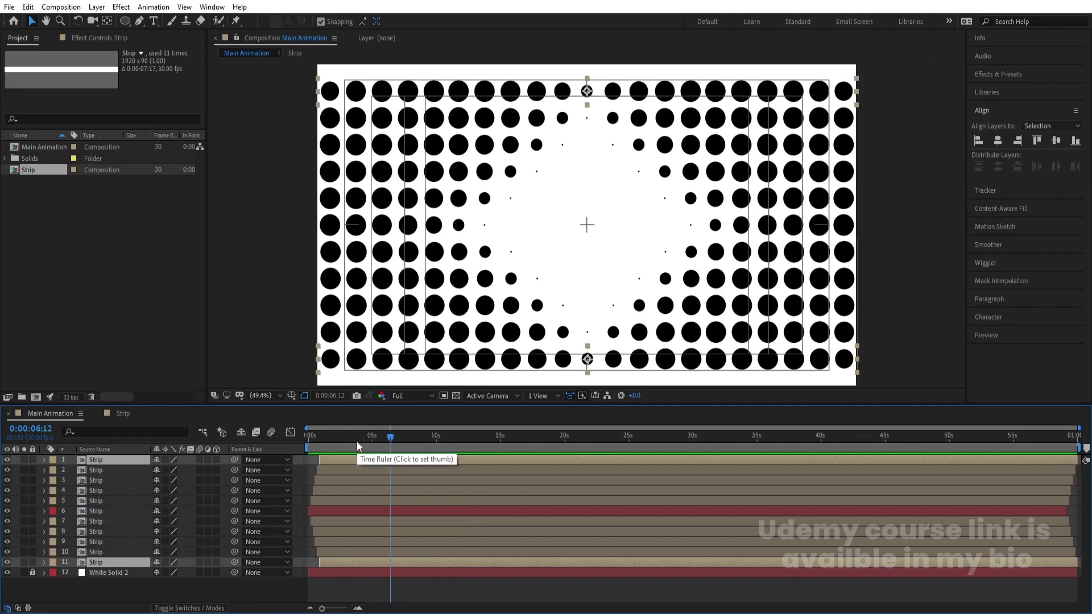
pyautogui.click(114, 595)
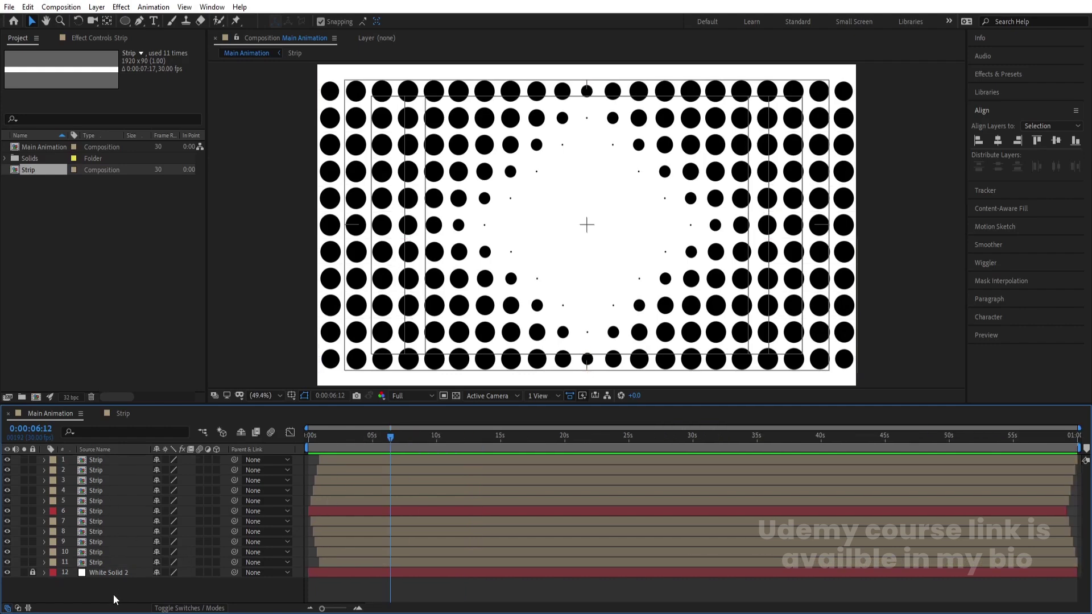
pyautogui.click(98, 562)
pyautogui.keyDown('shift'); pyautogui.click(98, 460); pyautogui.keyUp('shift')
pyautogui.hotkey('ctrl', 'shift', 'c')
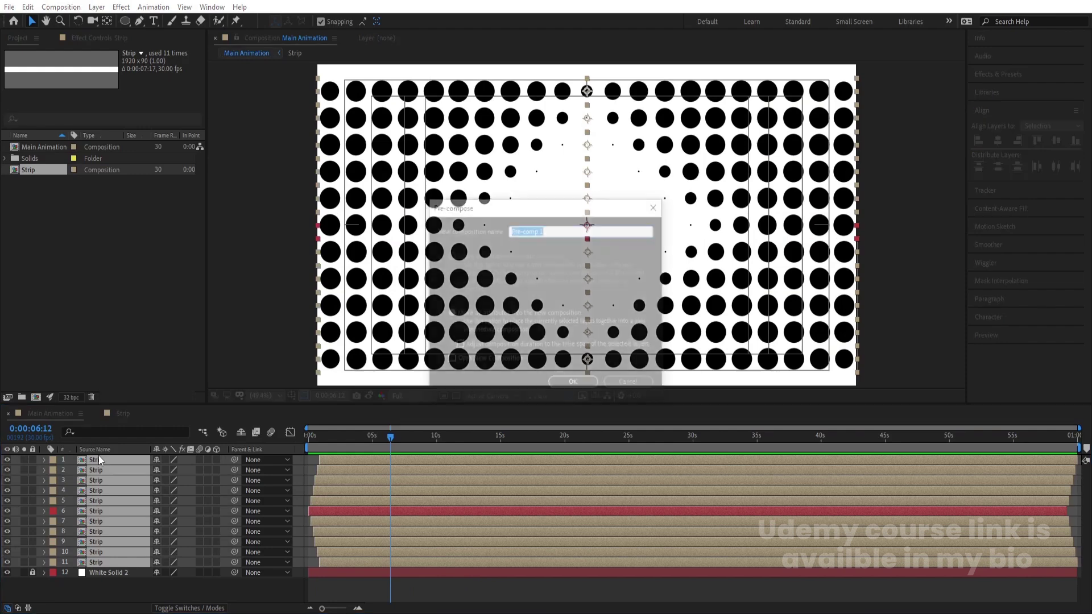
pyautogui.write('Animation')
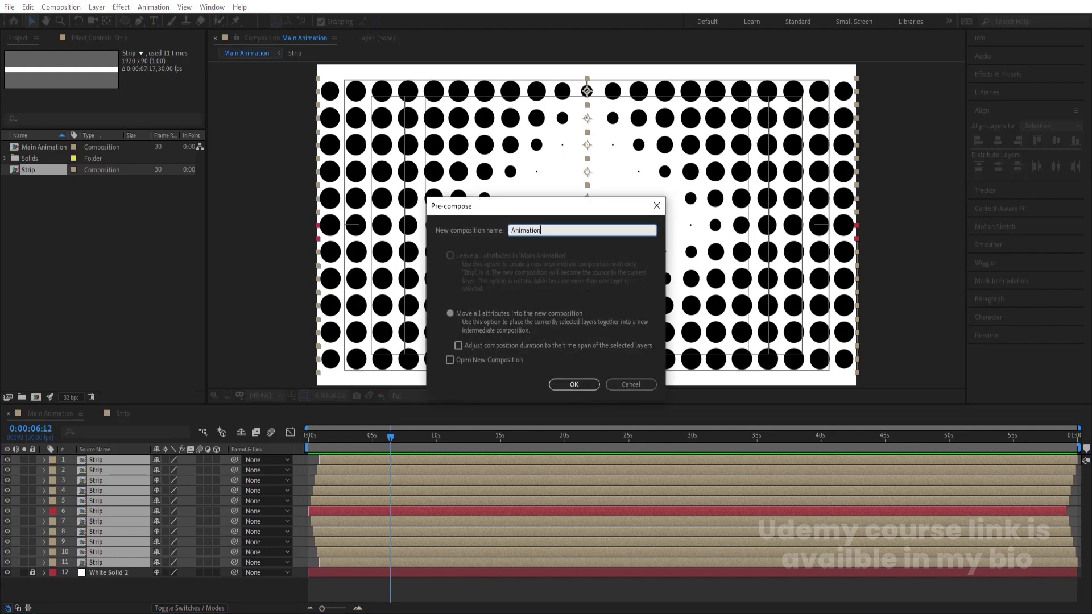
pyautogui.press('Return')
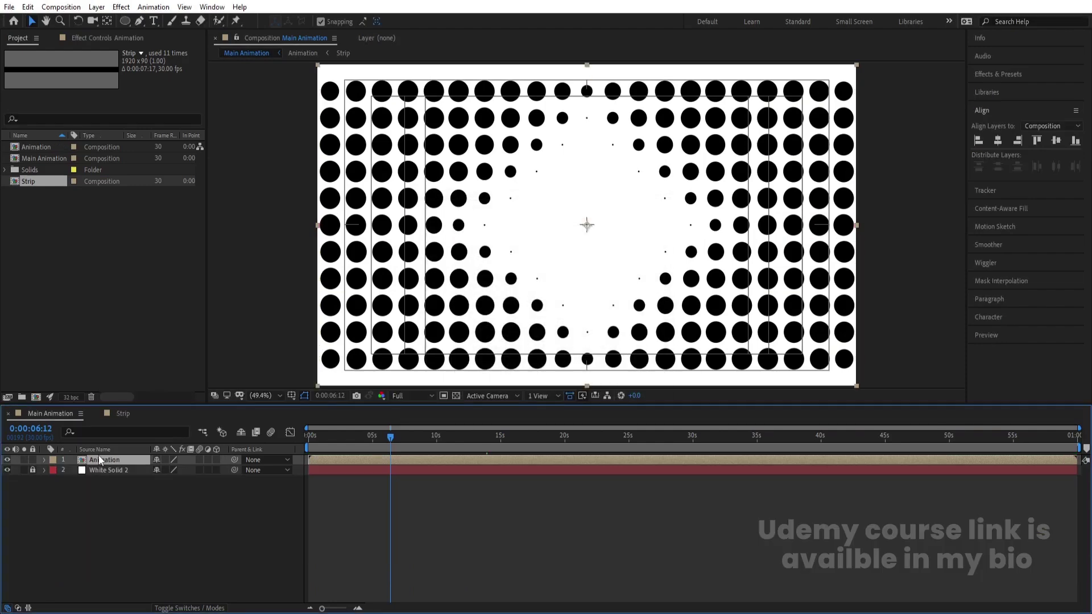
# Apply a purple Fill effect to the Animation layer.
pyautogui.click(994, 75)
pyautogui.click(1004, 88)
pyautogui.write('fill')
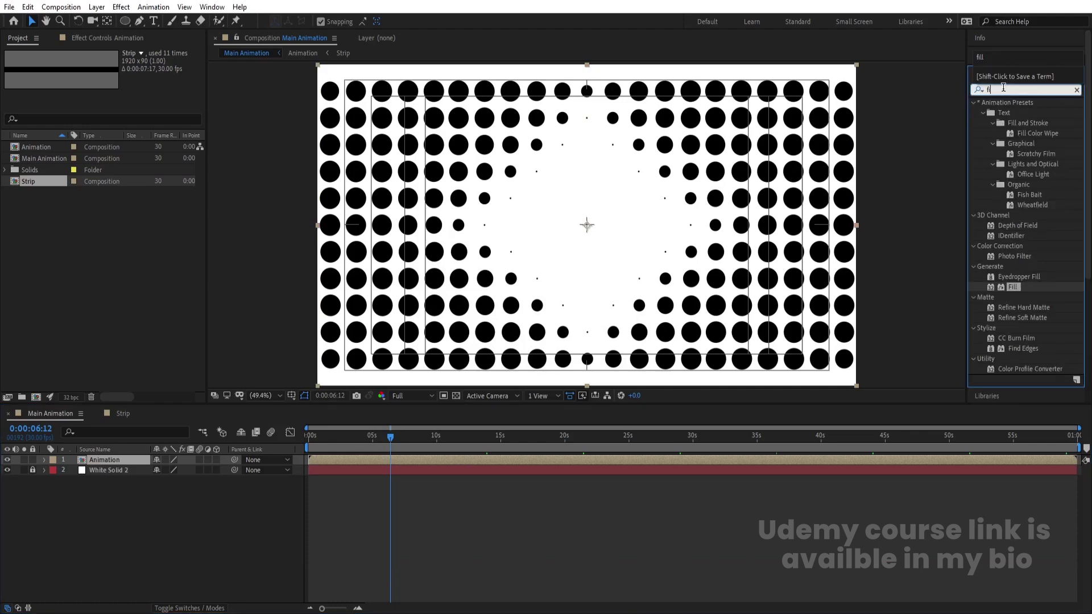
pyautogui.doubleClick(1013, 163)
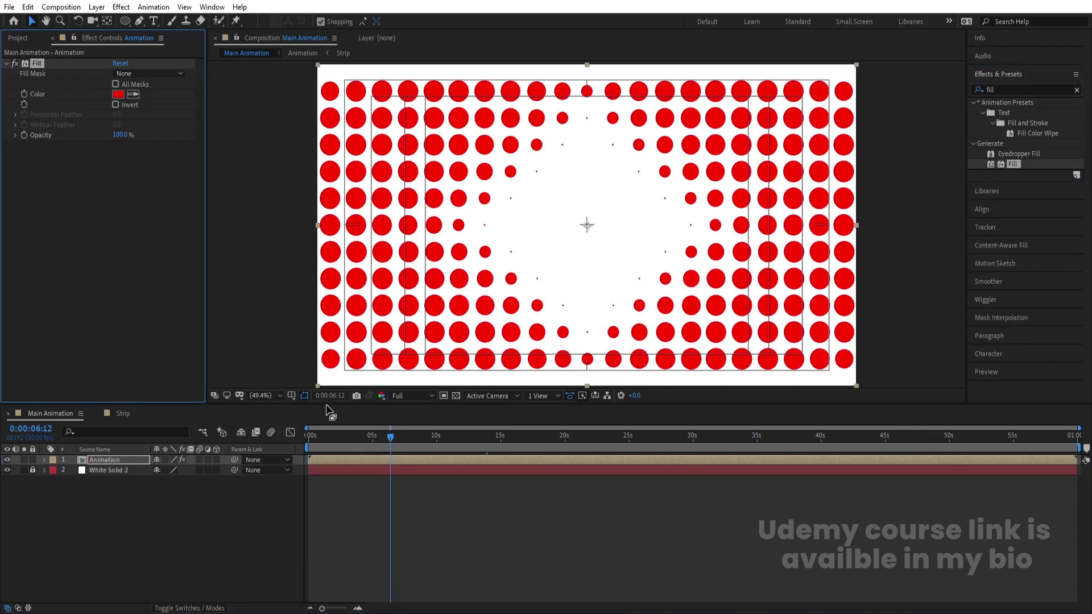
pyautogui.click(332, 443)
pyautogui.press('Home')
pyautogui.click(118, 94)
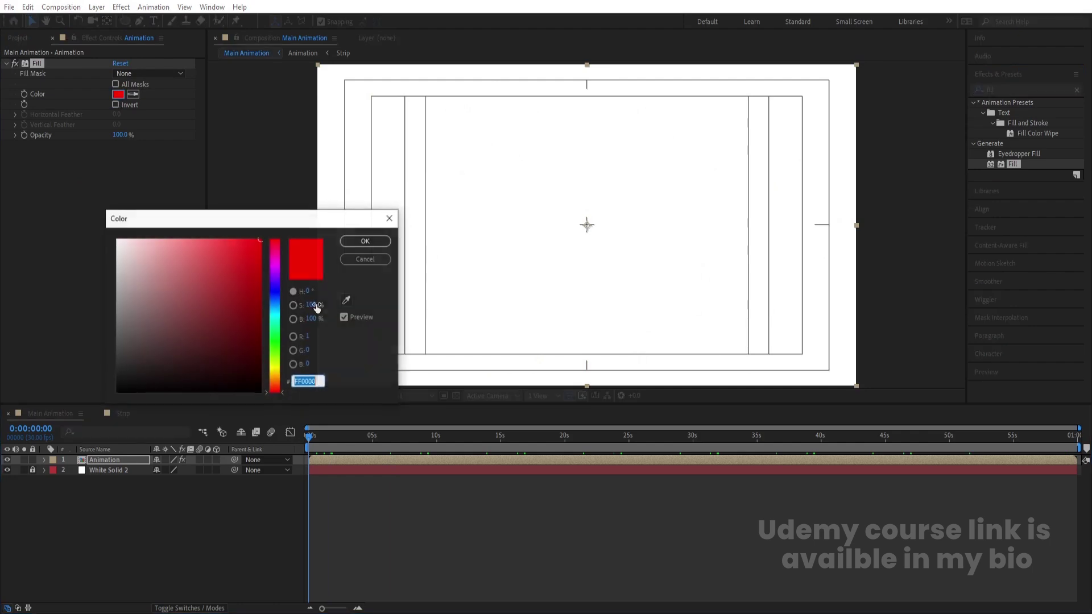
pyautogui.click(274, 275)
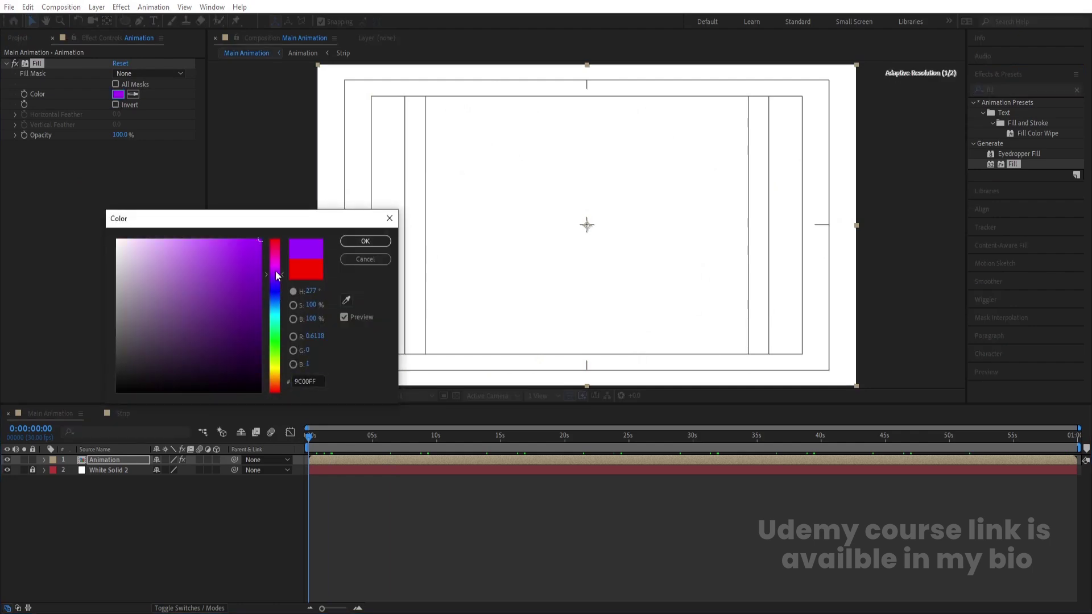
pyautogui.click(364, 241)
# Duplicate the Animation layer and change the copy's fill to light sky blue.
pyautogui.click(106, 462)
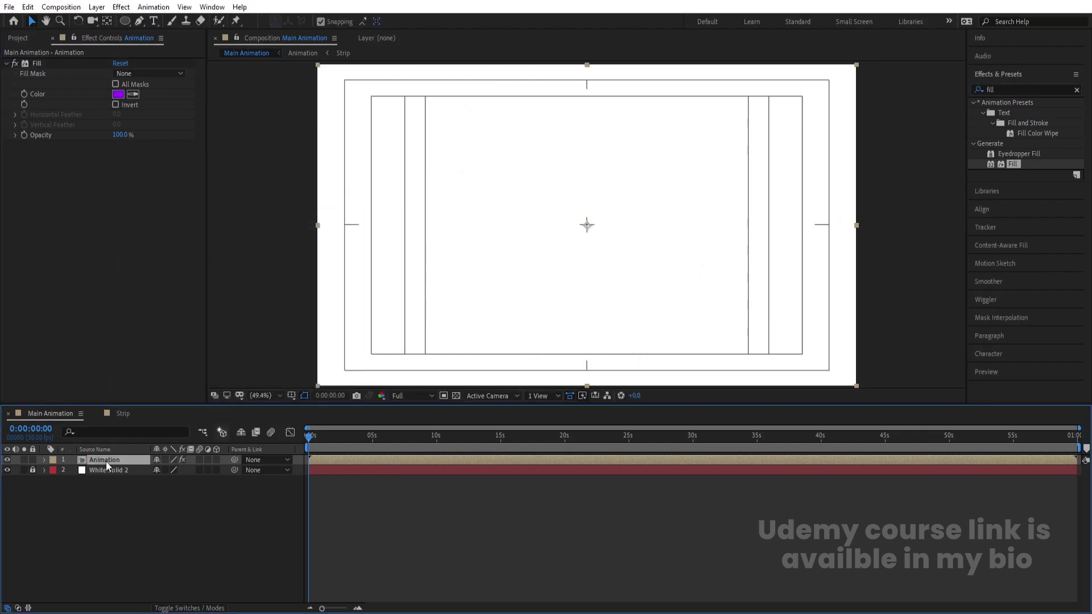
pyautogui.hotkey('ctrl', 'd')
pyautogui.click(119, 94)
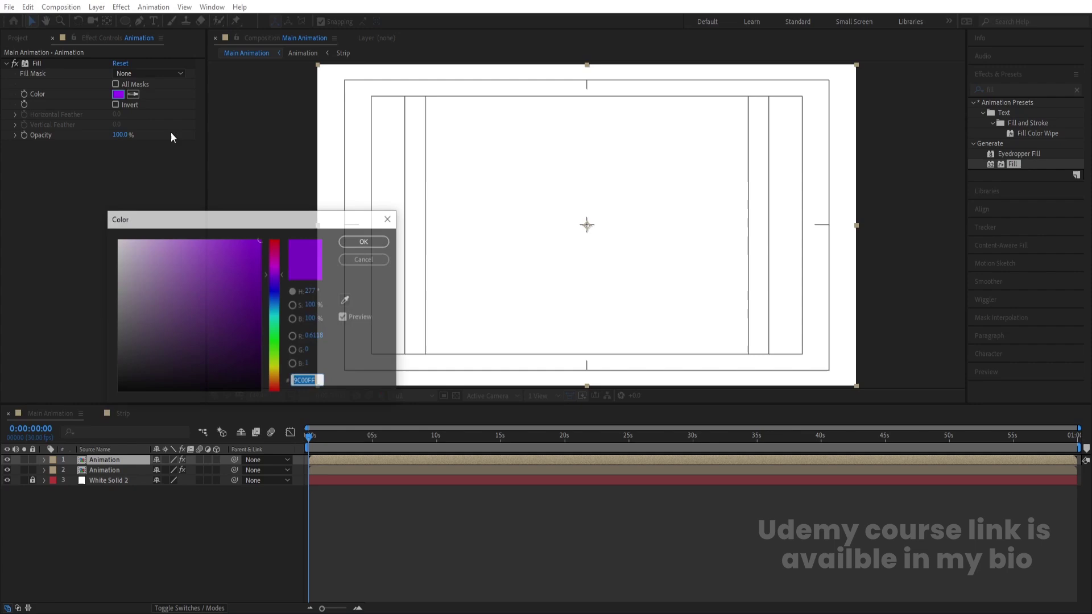
pyautogui.click(274, 303)
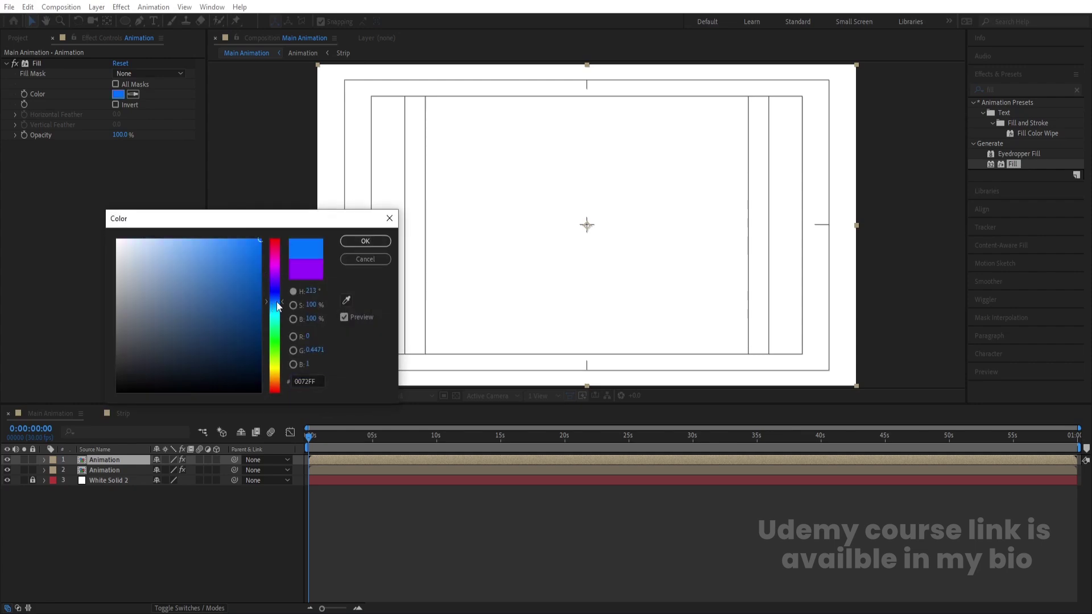
pyautogui.click(282, 306)
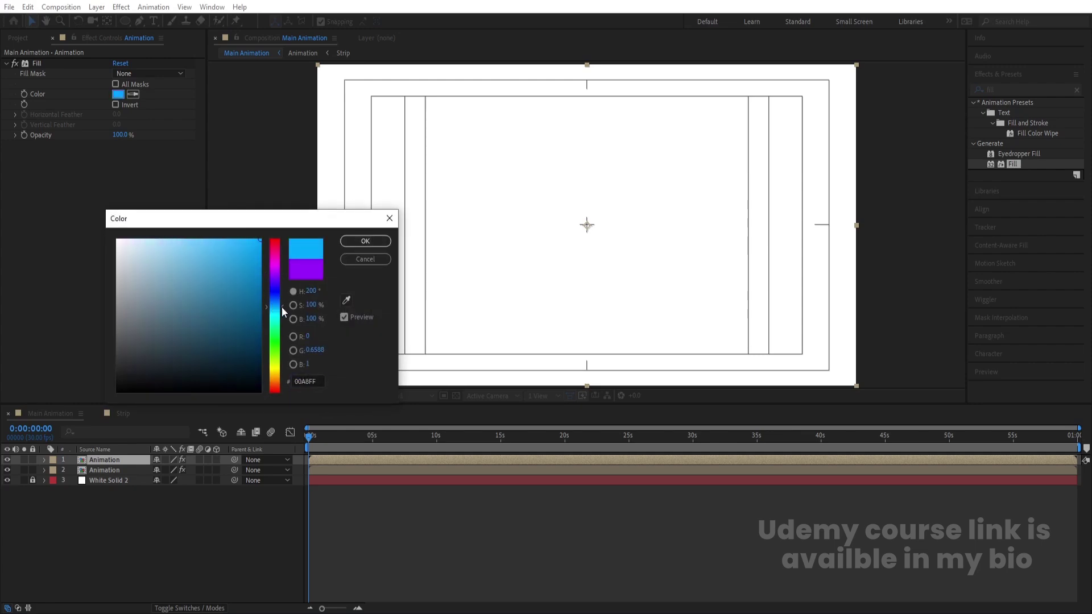
pyautogui.click(350, 243)
# Make two more duplicates, tinted yellow and orange-red.
pyautogui.click(118, 462)
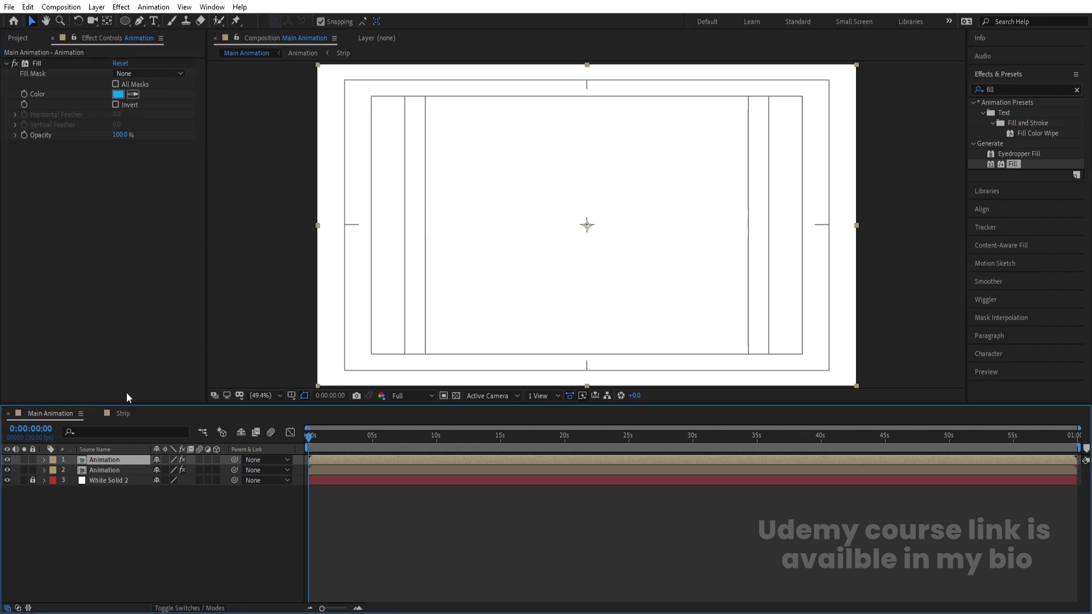
pyautogui.hotkey('ctrl', 'd')
pyautogui.click(118, 94)
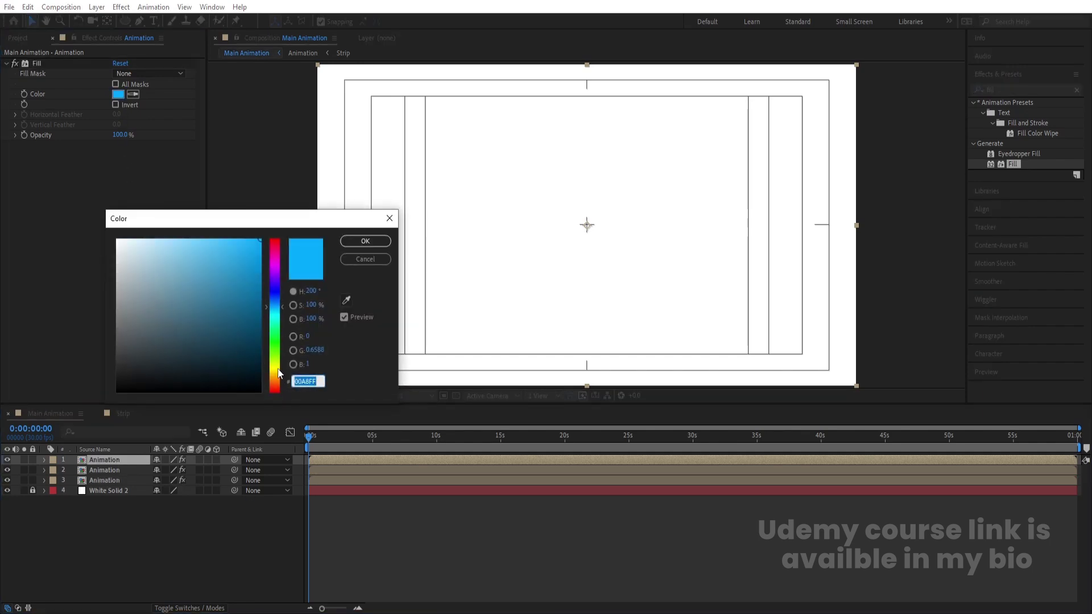
pyautogui.click(275, 369)
pyautogui.click(345, 245)
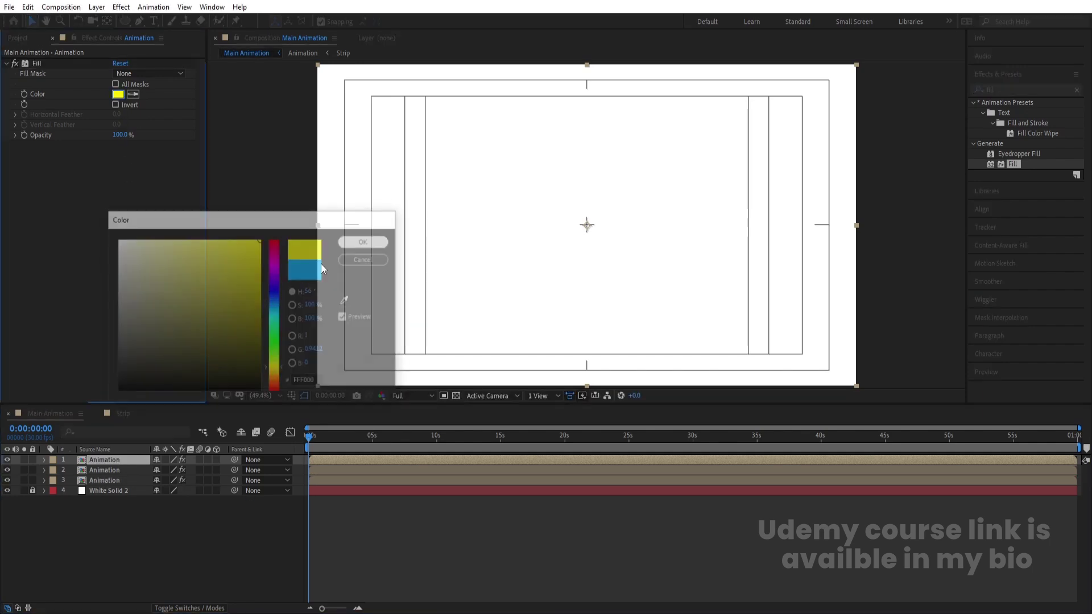
pyautogui.click(114, 458)
pyautogui.hotkey('ctrl', 'd')
pyautogui.press(',')
pyautogui.press(',')
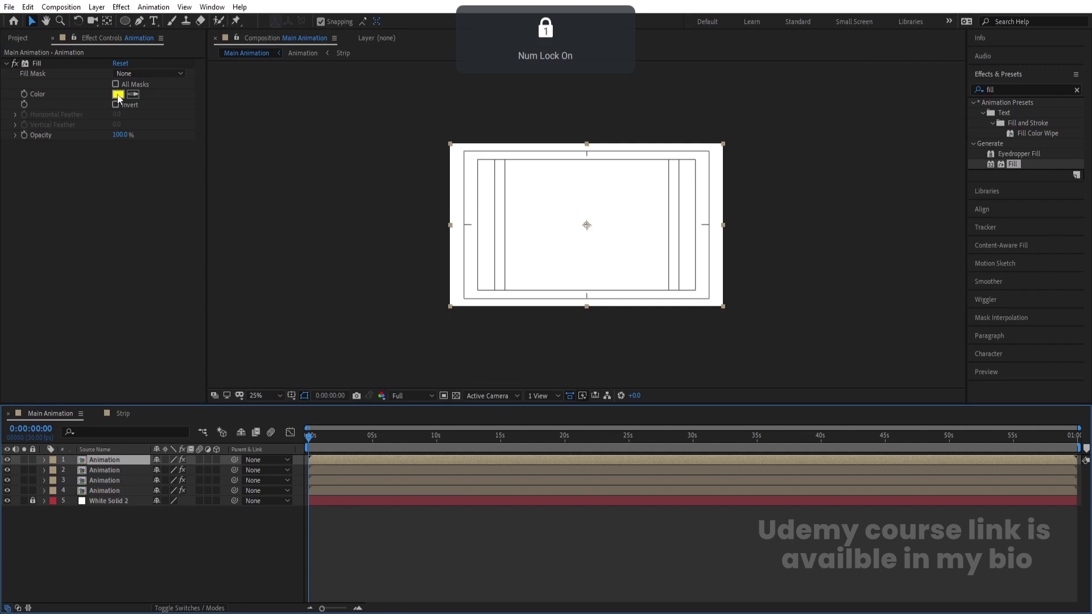
pyautogui.click(118, 94)
pyautogui.click(275, 389)
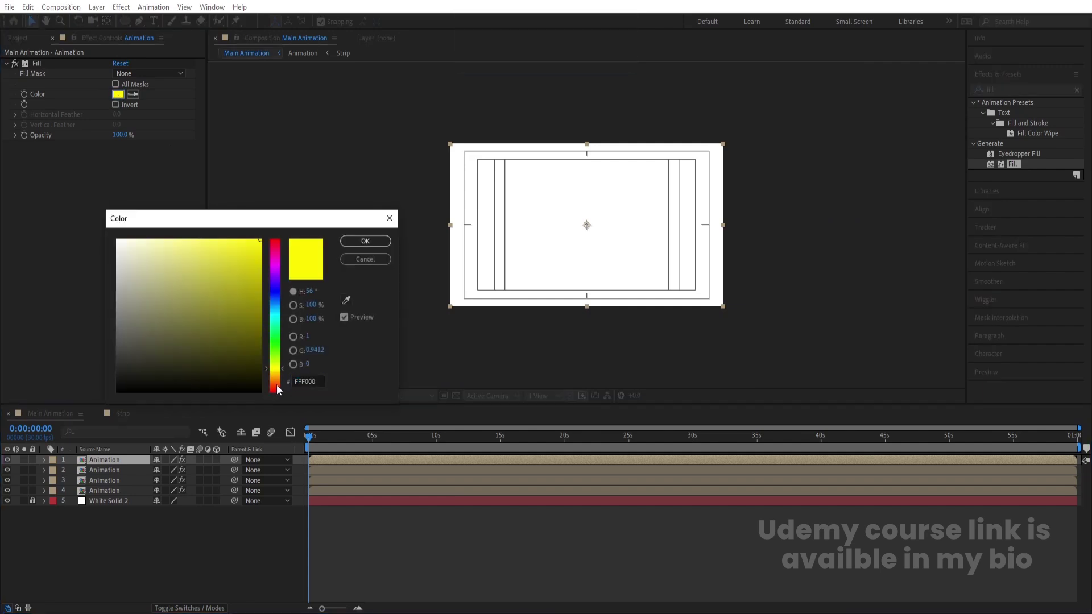
pyautogui.click(365, 241)
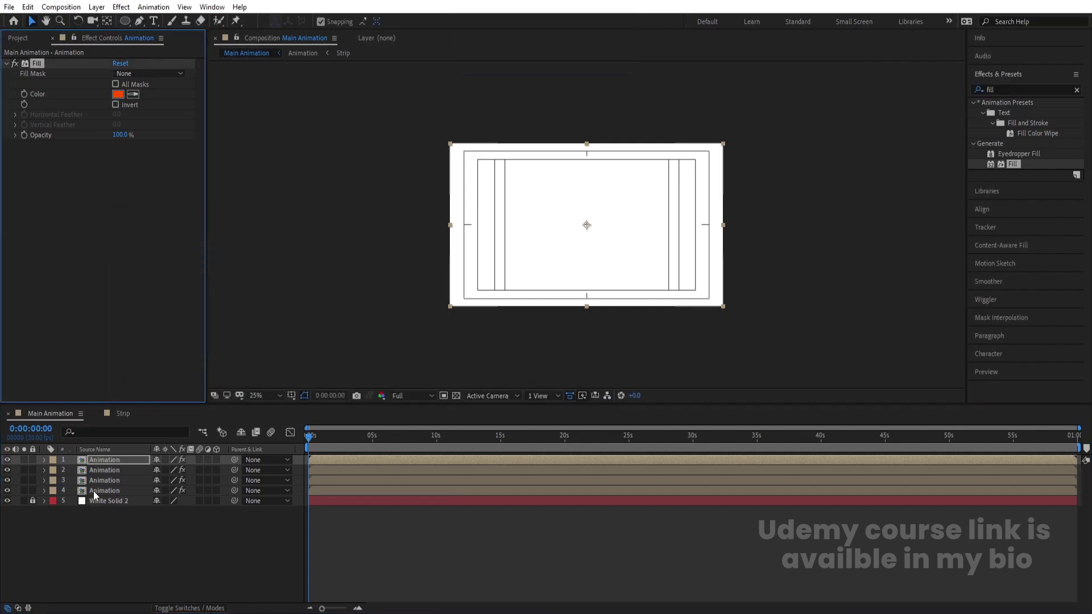
# Duplicate the purple Animation layer and move the copy to the top of the stack.
pyautogui.click(93, 490)
pyautogui.hotkey('ctrl', 'd')
pyautogui.moveTo(94, 490); pyautogui.dragTo(90, 459)
pyautogui.click(363, 544)
pyautogui.press('=')
pyautogui.press('=')
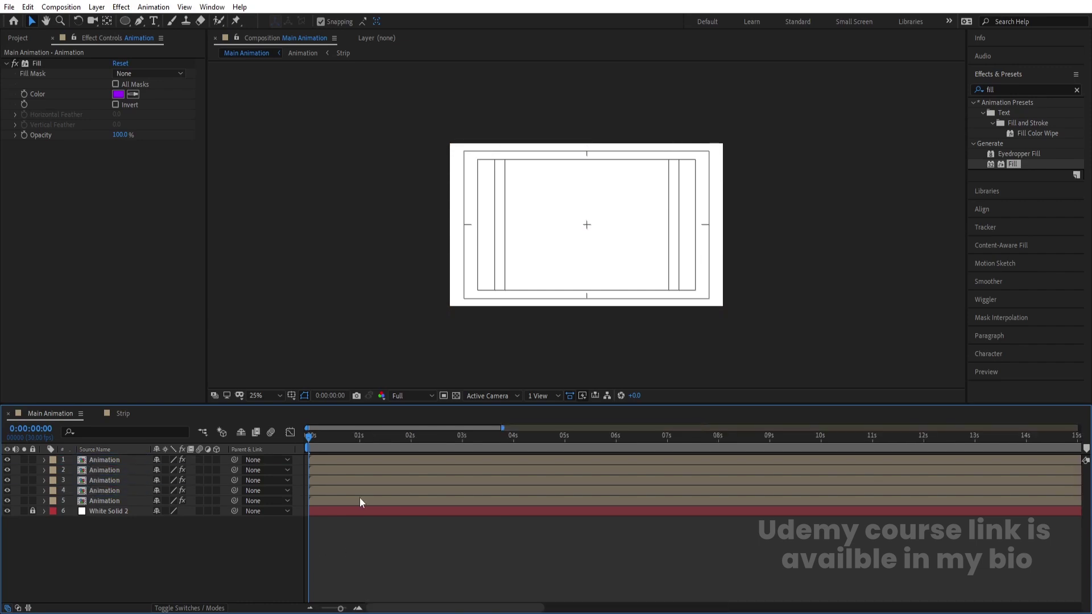
# Trim layers 4, 3, 2 and 1 to start at 1, 2, 3 and 4 seconds.
pyautogui.click(411, 439)
pyautogui.click(410, 490)
pyautogui.hotkey('alt', '[')
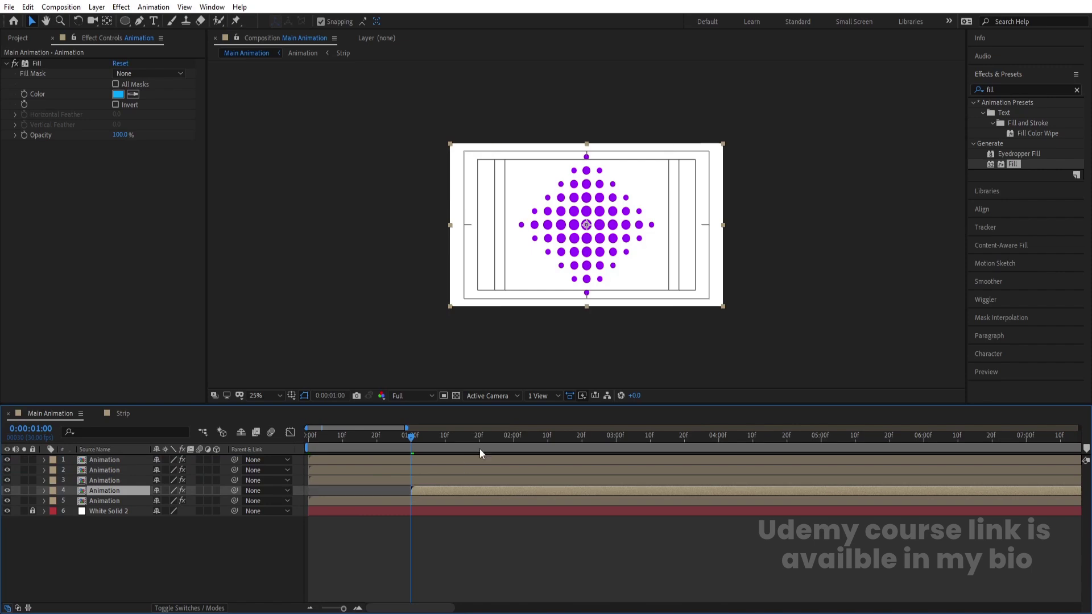
pyautogui.click(514, 440)
pyautogui.click(513, 479)
pyautogui.hotkey('alt', '[')
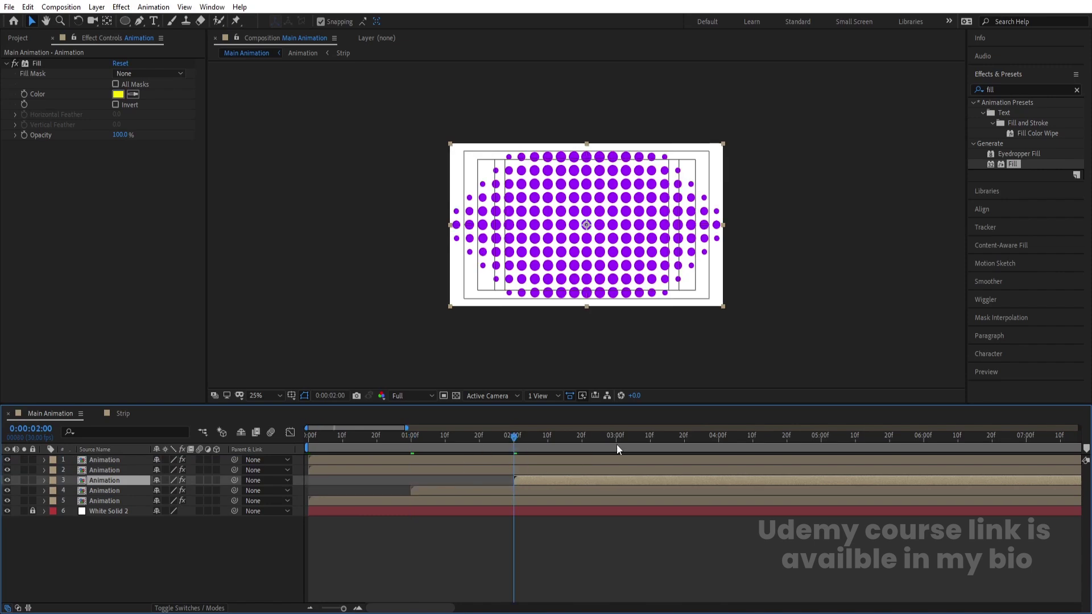
pyautogui.click(617, 441)
pyautogui.click(616, 470)
pyautogui.hotkey('alt', '[')
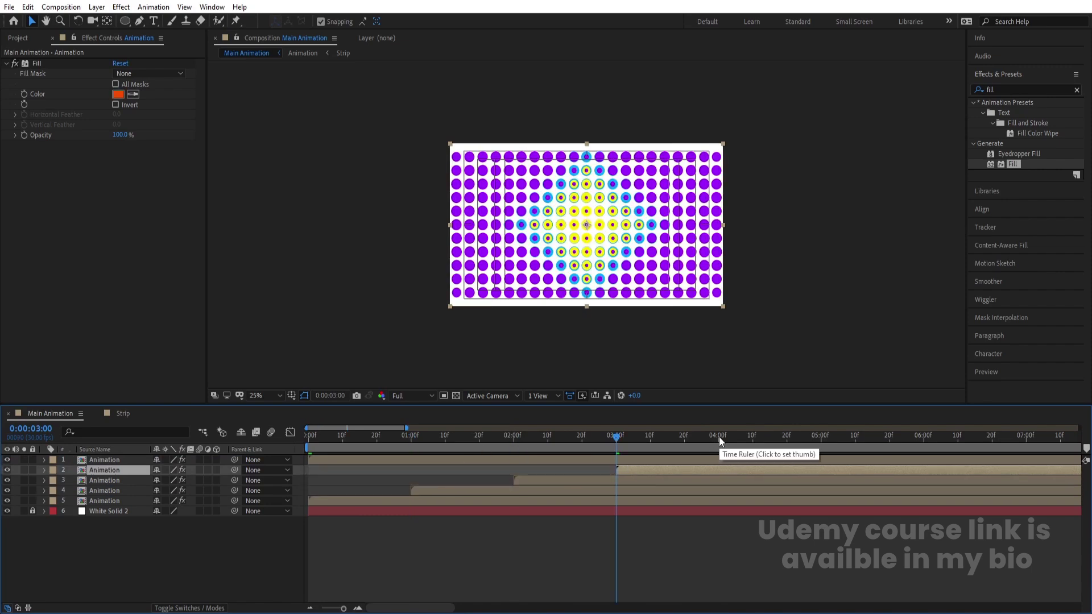
pyautogui.click(719, 437)
pyautogui.click(719, 459)
pyautogui.hotkey('alt', '[')
# Preview the rippling dots from the beginning, then rezoom the timeline and scrub forward.
pyautogui.moveTo(569, 439); pyautogui.dragTo(308, 440)
pyautogui.press('space')
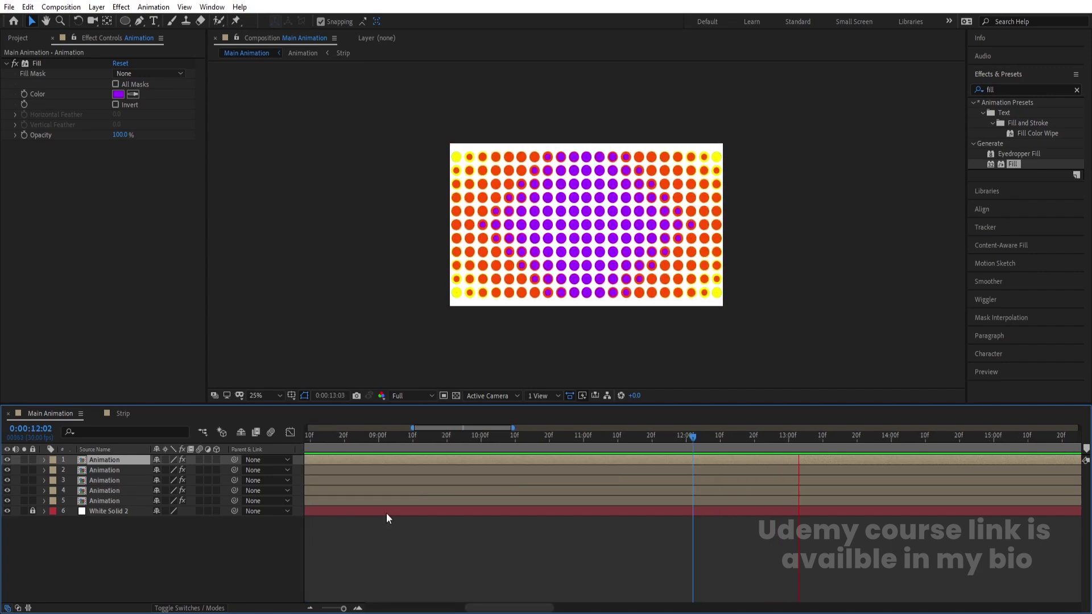
pyautogui.press('space')
pyautogui.press('=')
pyautogui.press('=')
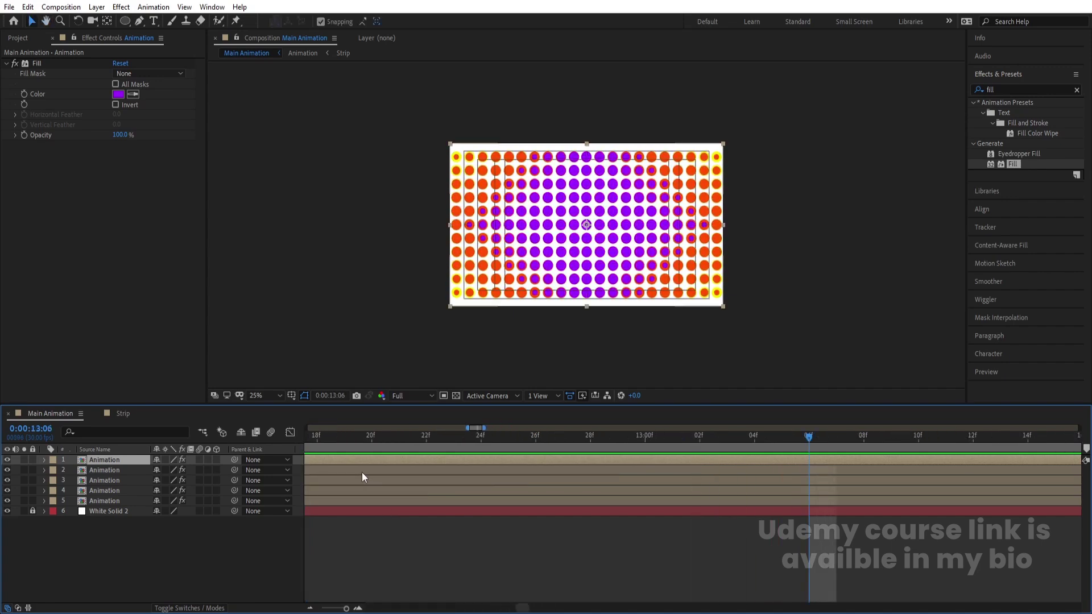
pyautogui.press('-')
pyautogui.press('-')
pyautogui.press('-')
pyautogui.press('-')
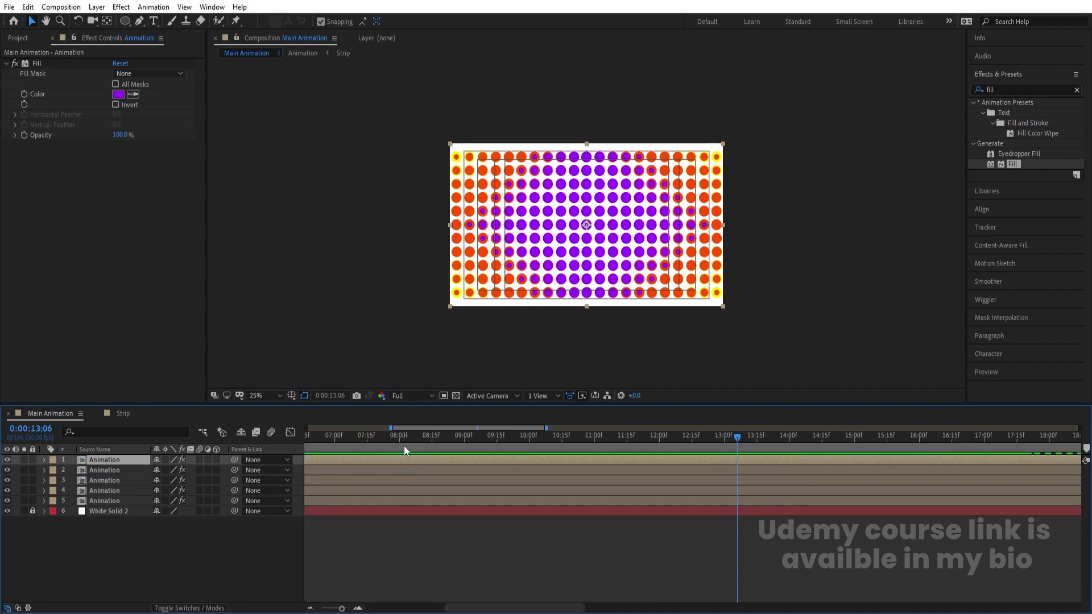
pyautogui.moveTo(343, 435); pyautogui.dragTo(571, 442)
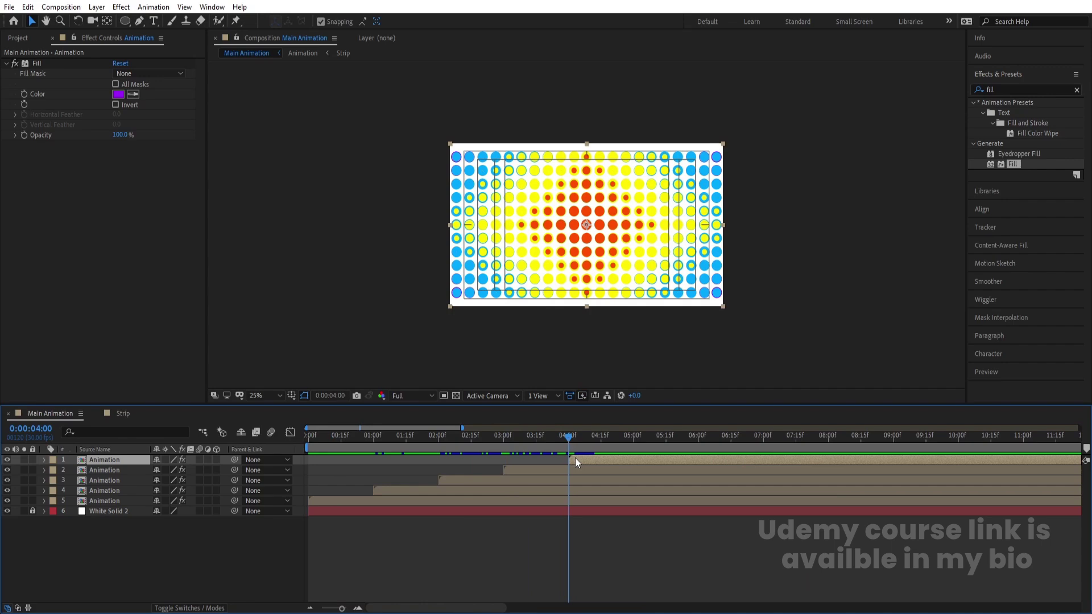
# Set the work area start at 4 seconds and reveal Time Remap keyframes on every strip in Animation.
pyautogui.press('b')
pyautogui.doubleClick(575, 459)
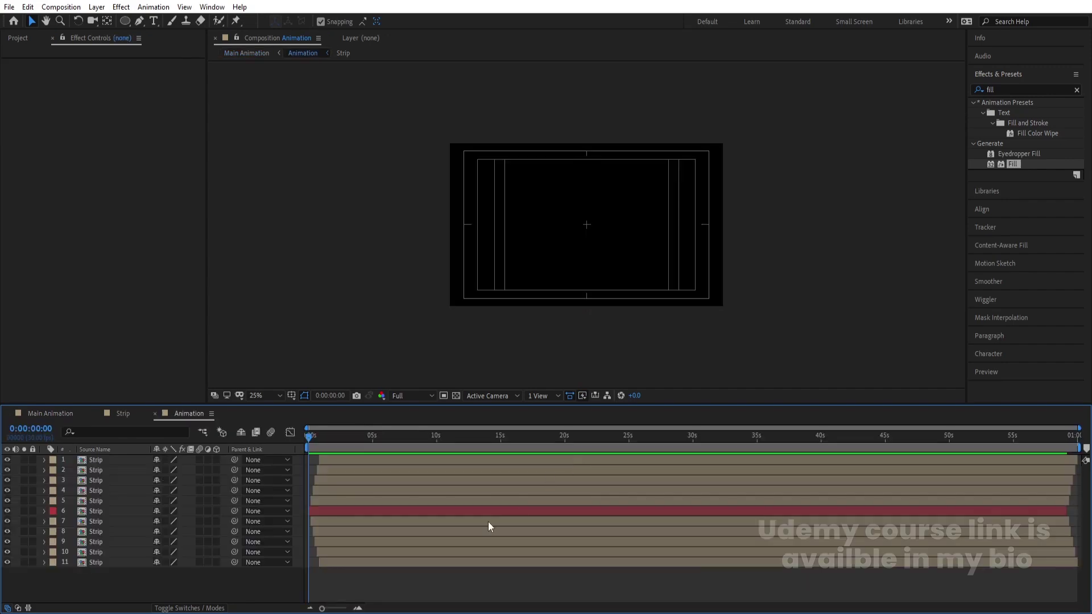
pyautogui.hotkey('ctrl', 'a')
pyautogui.hotkey('ctrl', 'alt', 't')
pyautogui.scroll(-3, 425, 451)
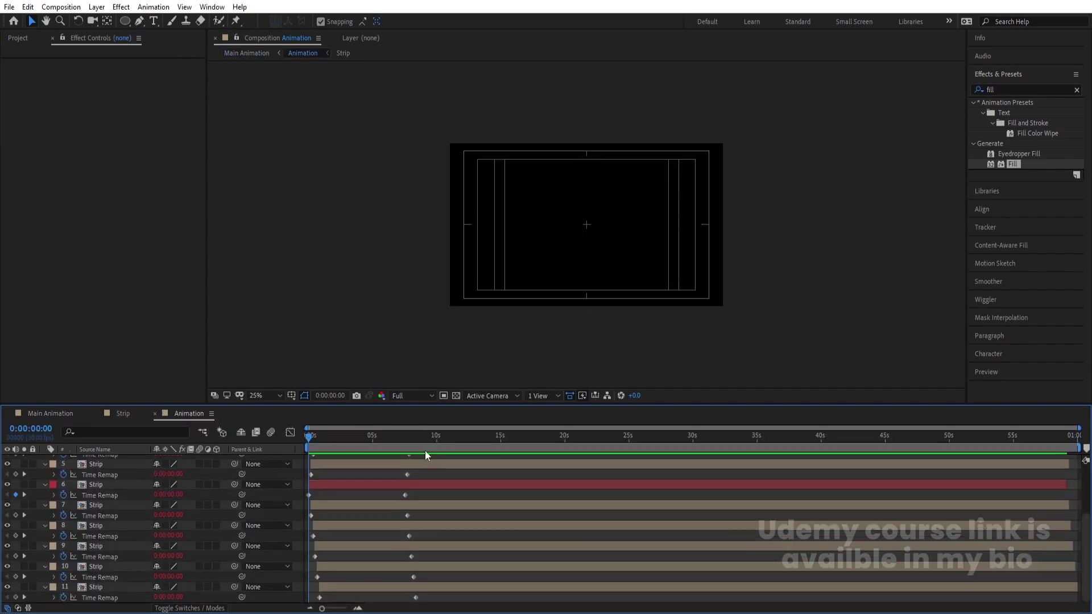
# Jump to the last strip's Time Remap keyframe at 8:11 and return to Main Animation.
pyautogui.press('=')
pyautogui.press('=')
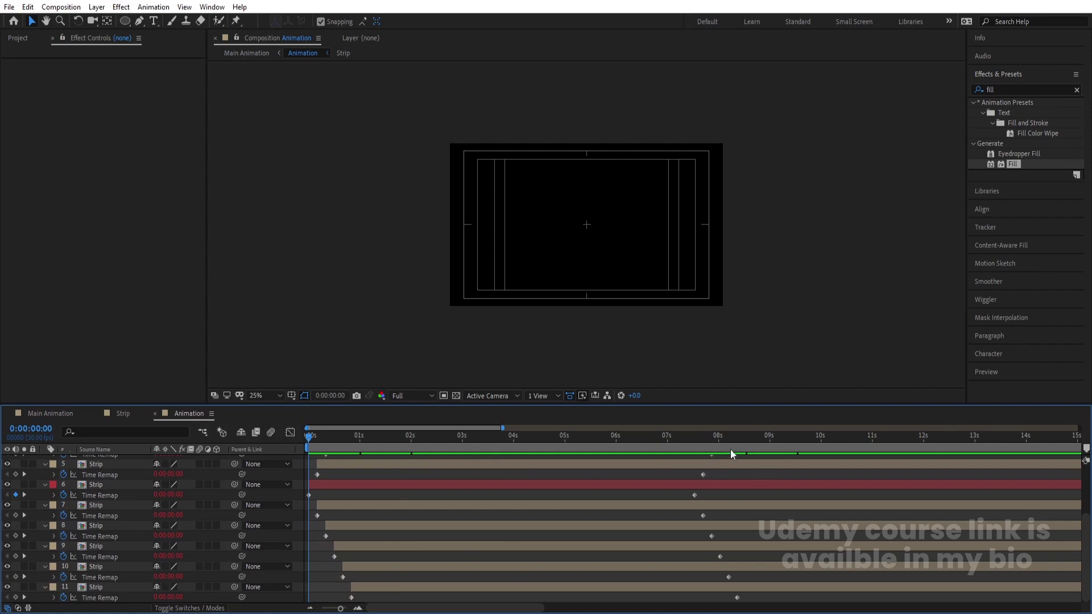
pyautogui.click(732, 450)
pyautogui.press('k')
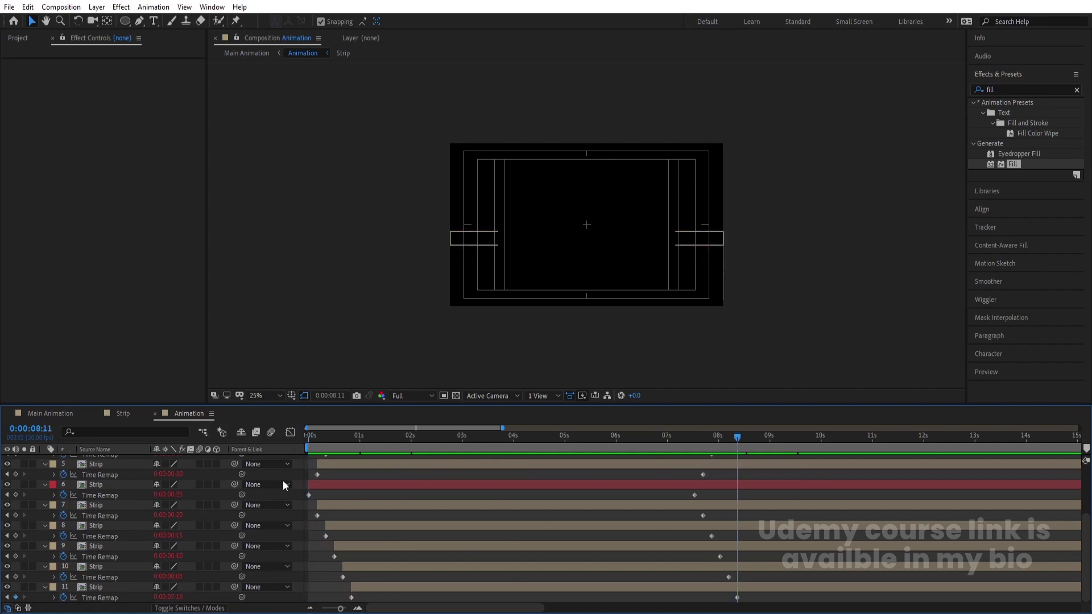
pyautogui.click(69, 416)
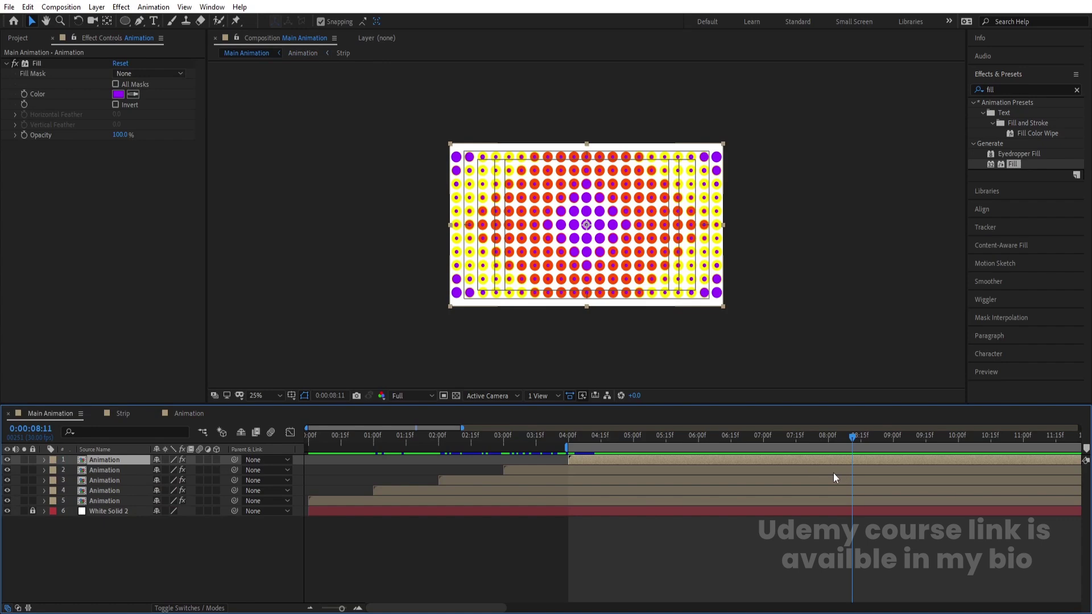
# End the work area at 8:11 and set the current time to exactly 4:00.
pyautogui.press('n')
pyautogui.moveTo(818, 436); pyautogui.dragTo(569, 443)
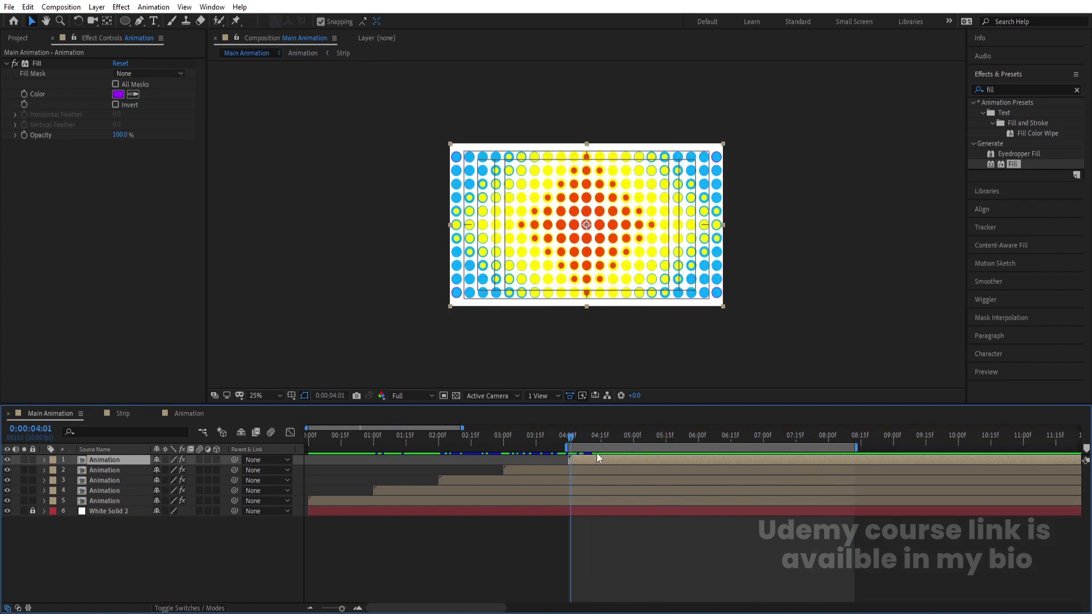
pyautogui.scroll(4, 576, 434)
pyautogui.click(554, 438)
pyautogui.moveTo(554, 438); pyautogui.dragTo(546, 438)
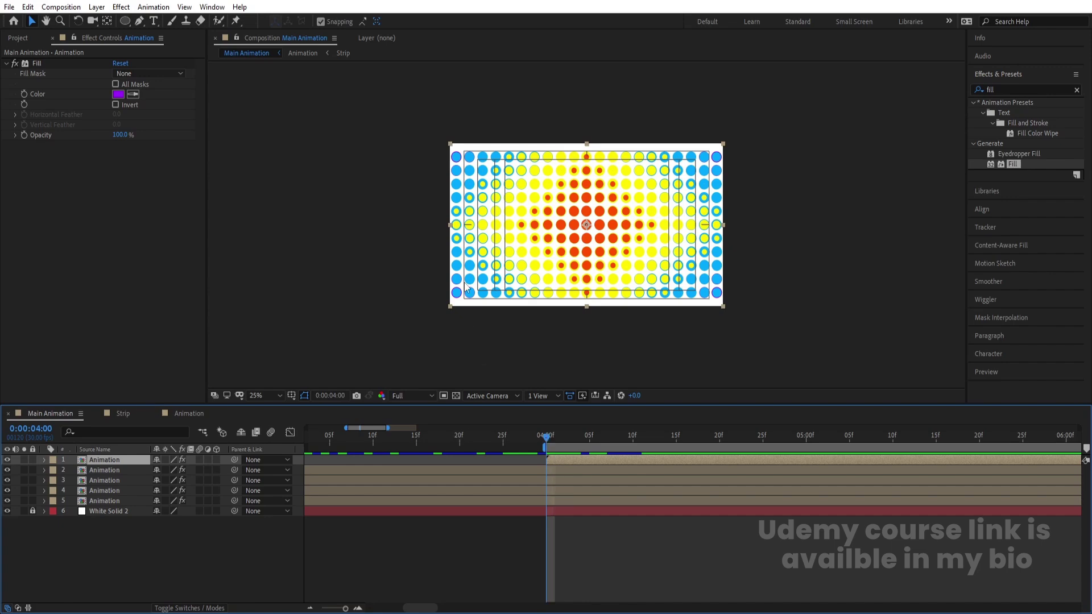
pyautogui.scroll(4, 470, 261)
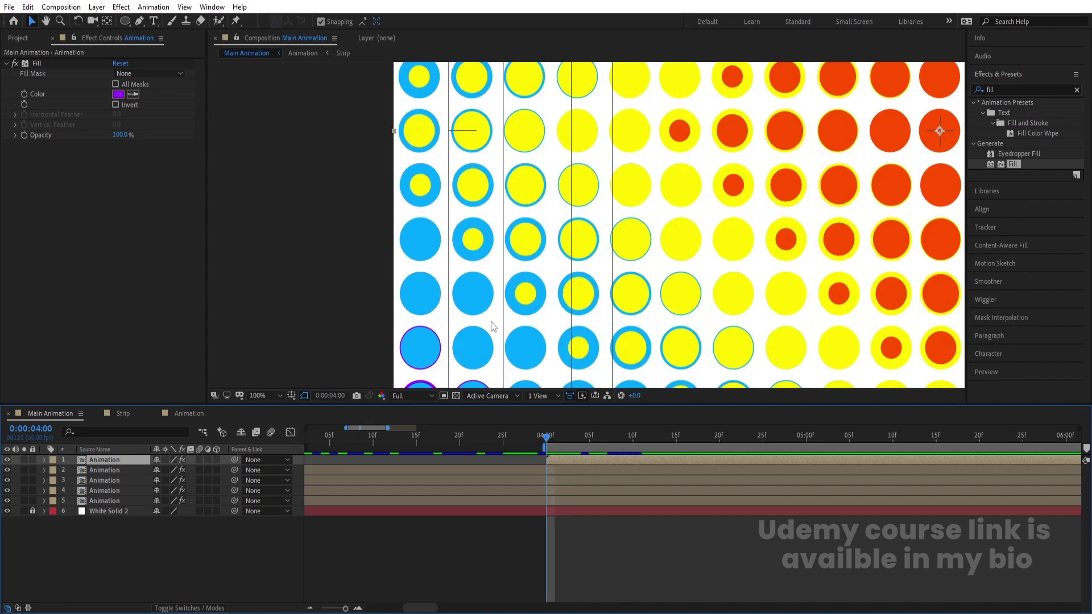
# Show rulers and drag a vertical guide onto a yellow dot's left edge.
pyautogui.hotkey('ctrl', 'r')
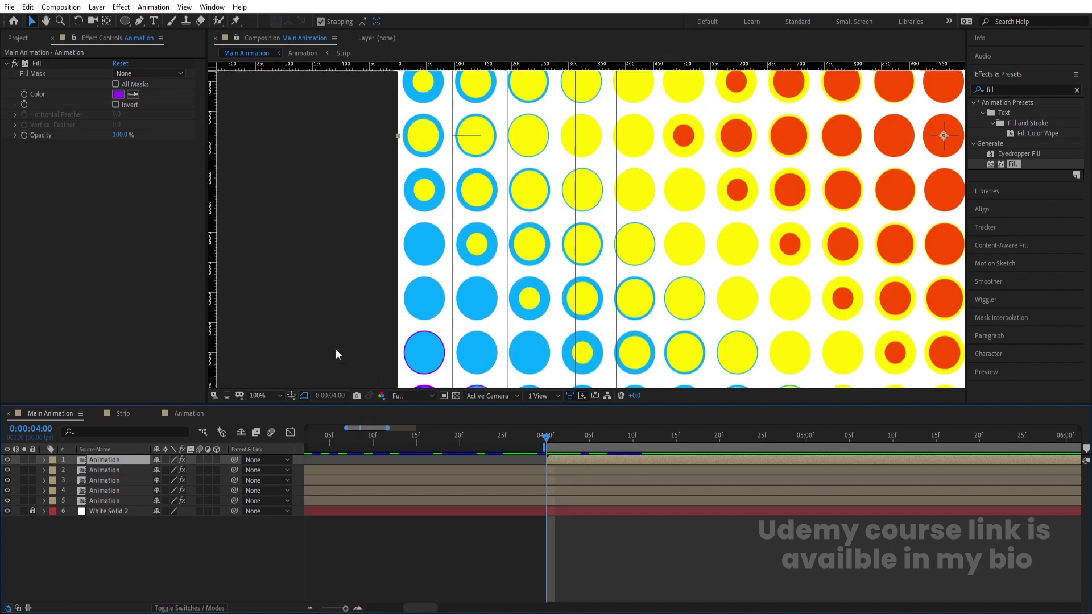
pyautogui.click(213, 271)
pyautogui.moveTo(213, 271); pyautogui.dragTo(518, 304)
pyautogui.scroll(4, 522, 306)
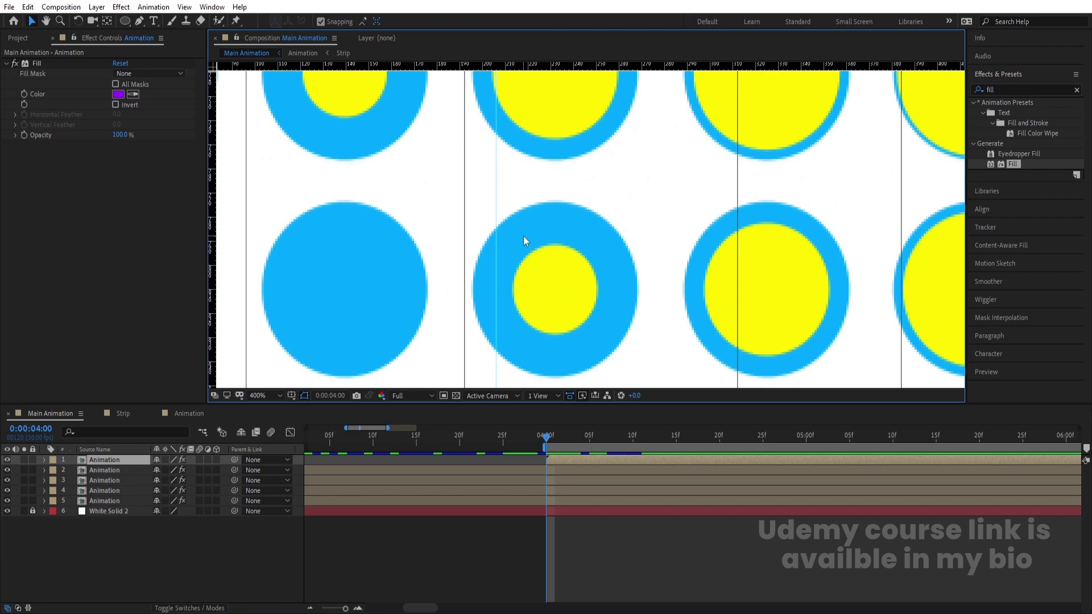
pyautogui.moveTo(497, 289); pyautogui.dragTo(513, 288)
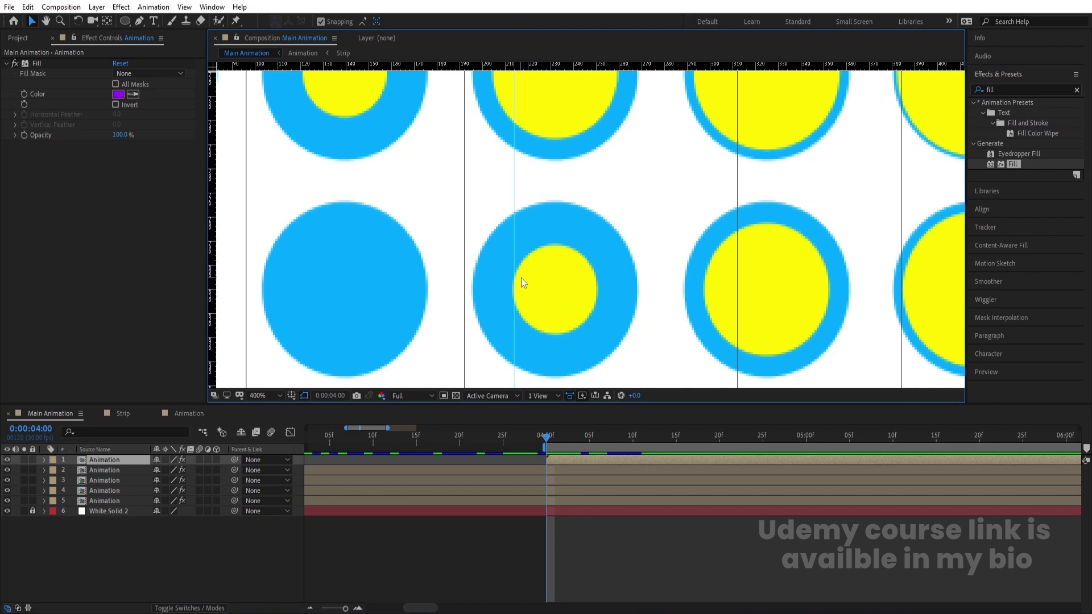
pyautogui.press('-')
pyautogui.press('-')
pyautogui.press('-')
pyautogui.press('-')
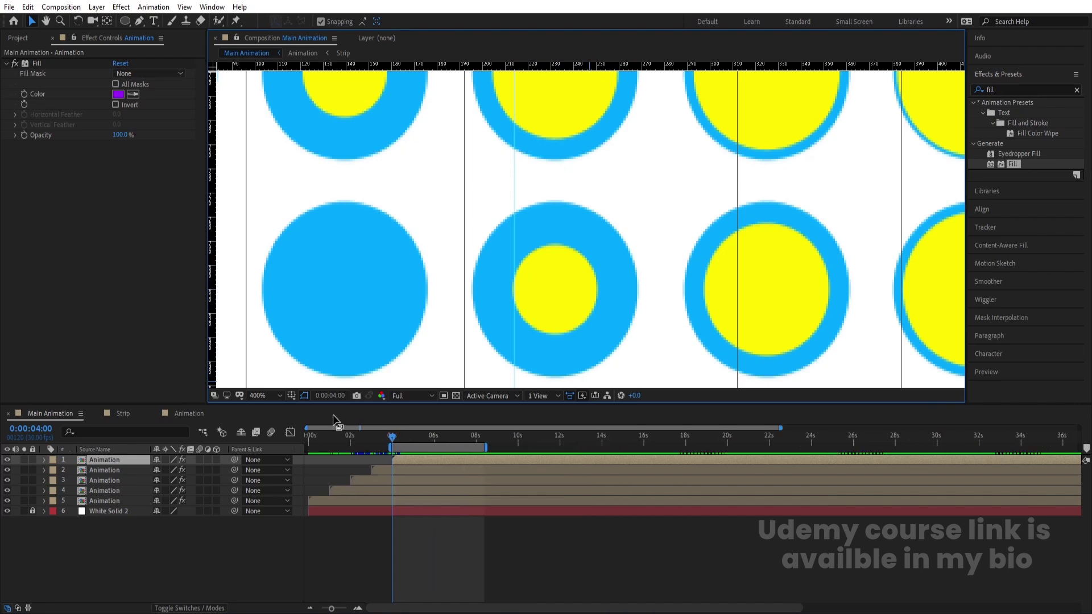
# Fit the viewer, scrub and preview, and slide the work area to about 9.5–13.5 seconds.
pyautogui.click(258, 396)
pyautogui.click(254, 186)
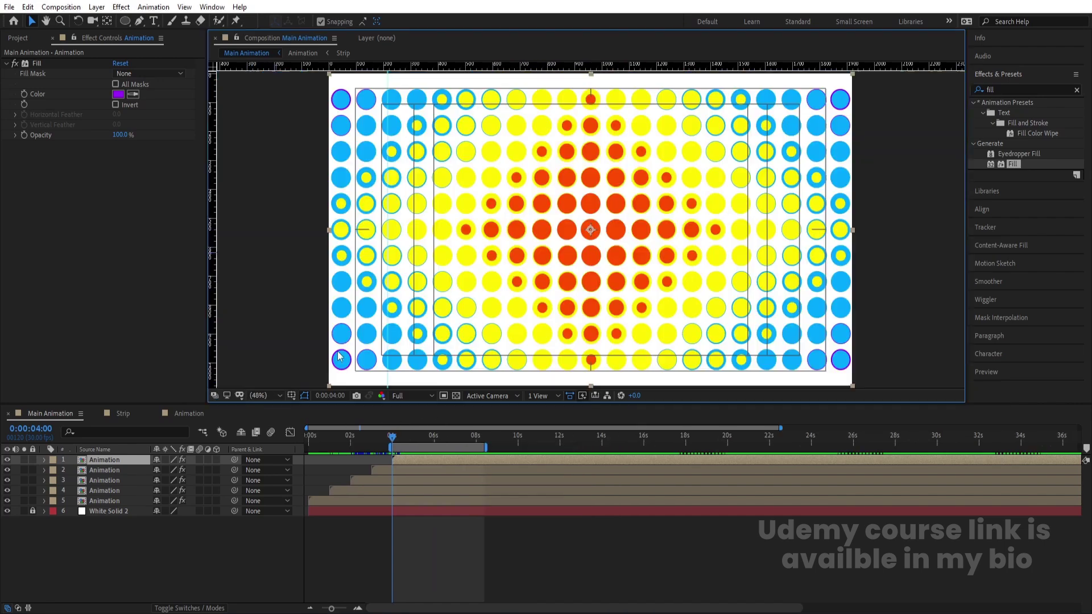
pyautogui.moveTo(391, 439); pyautogui.dragTo(507, 462)
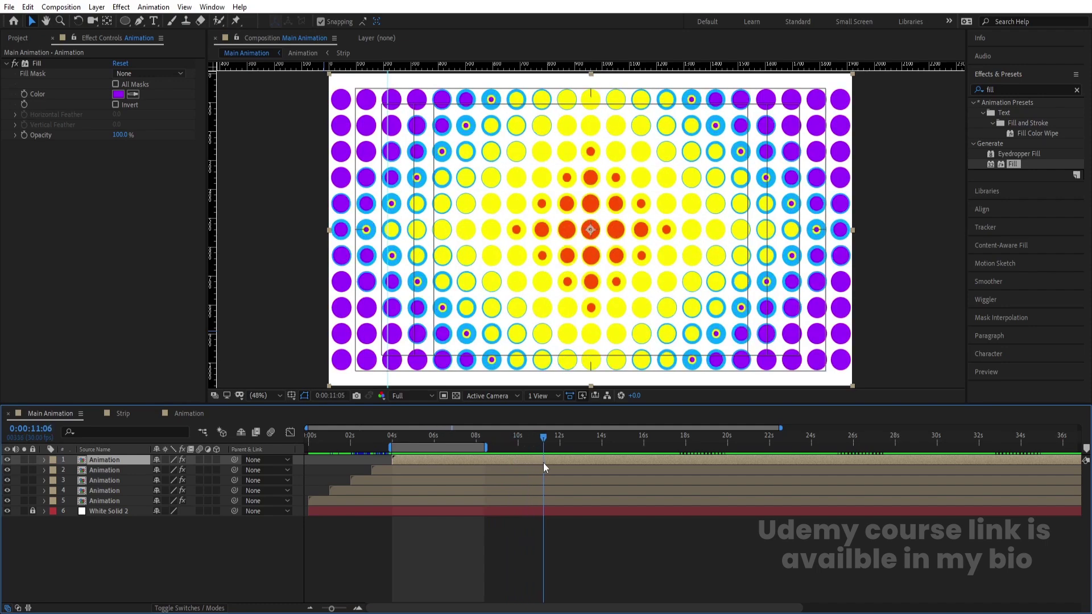
pyautogui.moveTo(543, 464); pyautogui.dragTo(431, 447)
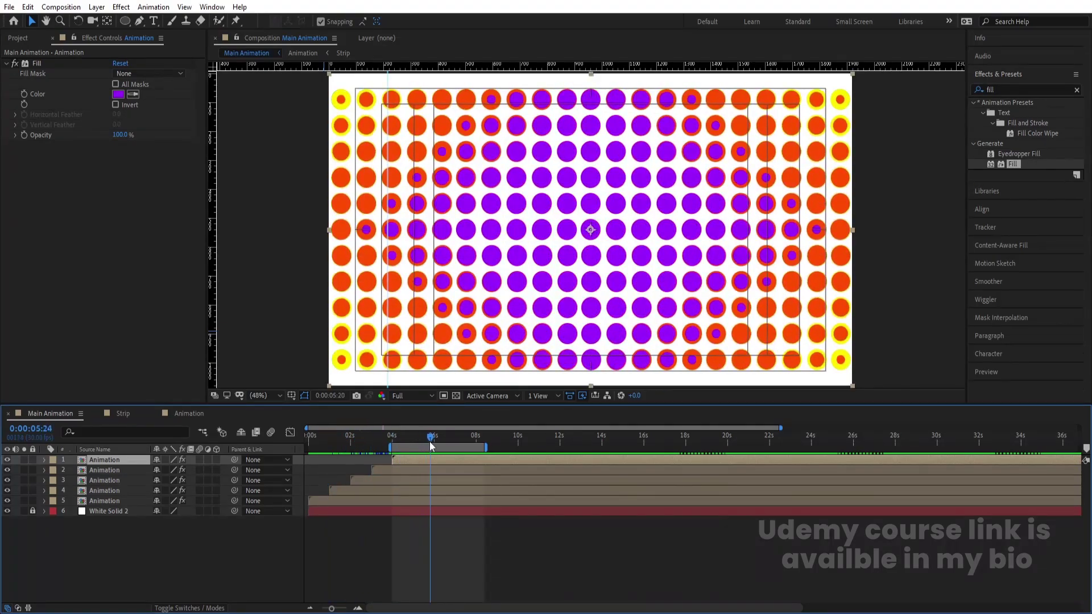
pyautogui.press('space')
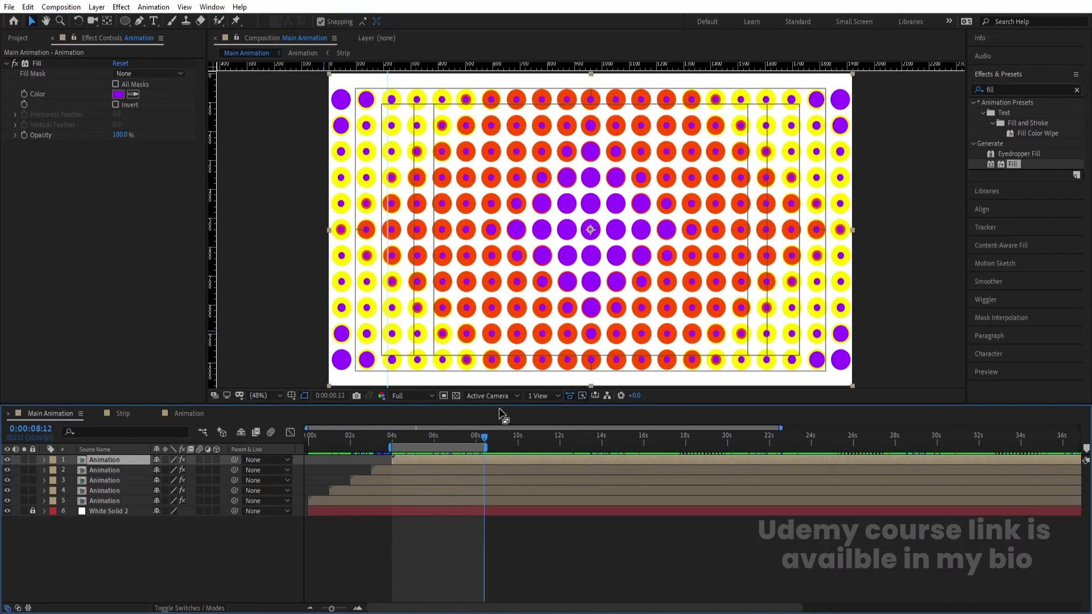
pyautogui.moveTo(447, 447); pyautogui.dragTo(557, 449)
pyautogui.doubleClick(484, 460)
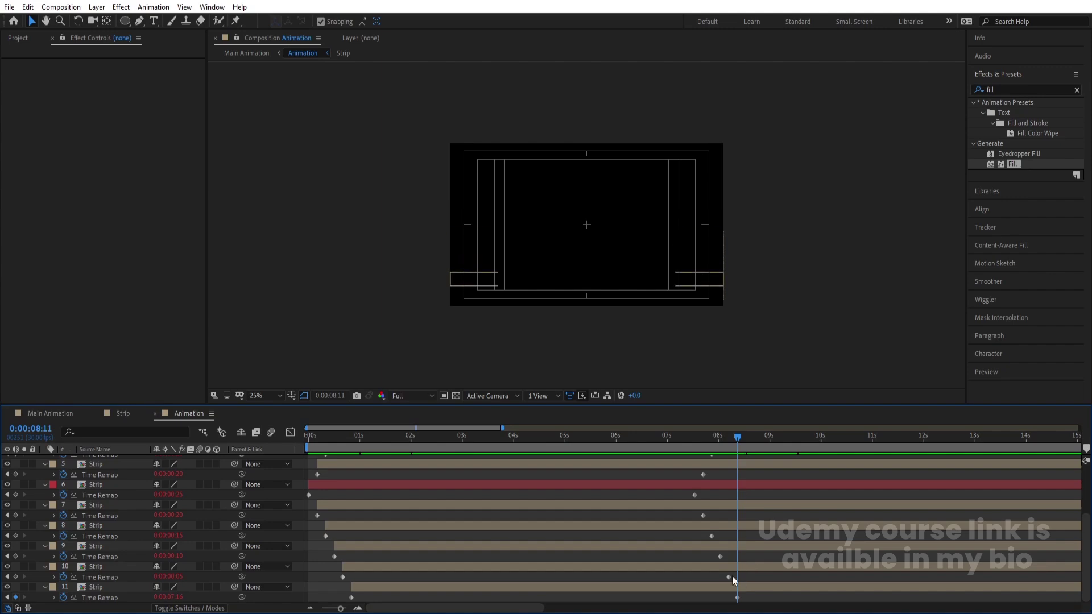
pyautogui.click(64, 414)
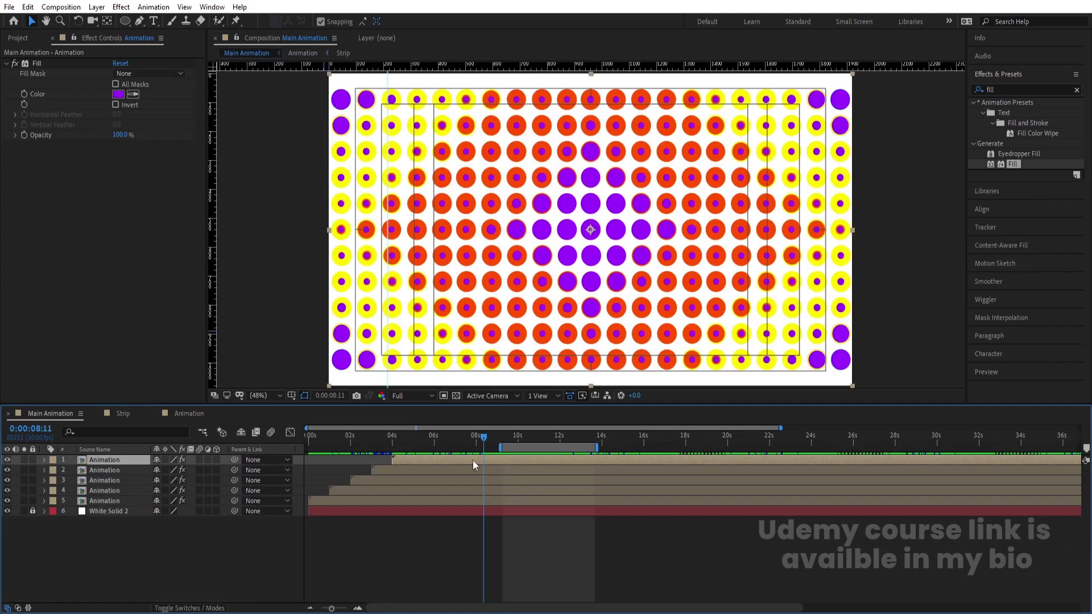
# Start the preview range at 8:11 and align the guide onto a dot's edge.
pyautogui.press('b')
pyautogui.scroll(6, 390, 319)
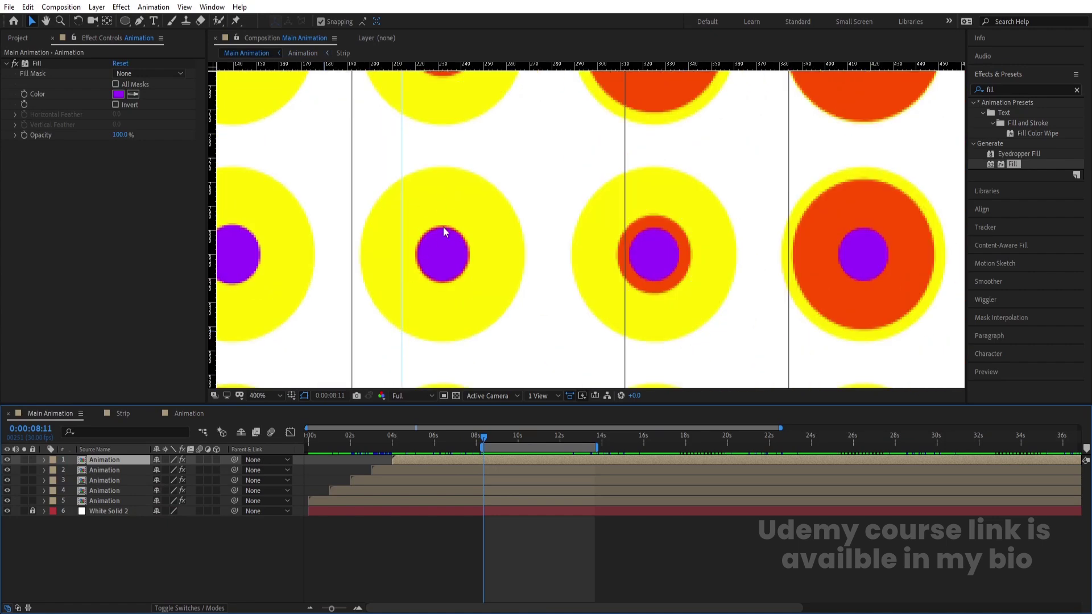
pyautogui.moveTo(401, 251); pyautogui.dragTo(414, 254)
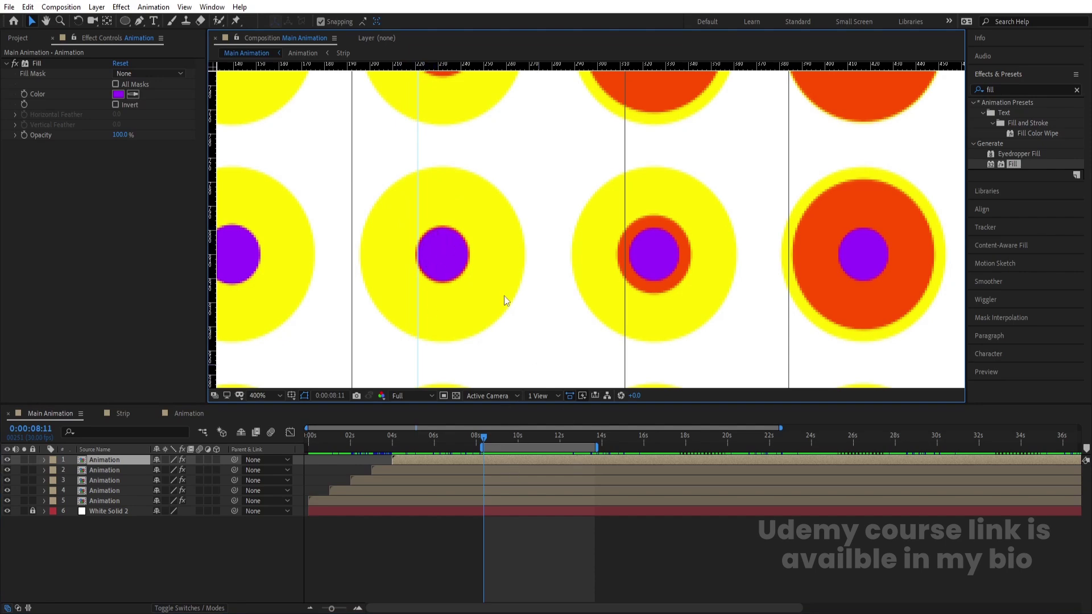
pyautogui.press(',')
pyautogui.press(',')
pyautogui.moveTo(617, 365); pyautogui.dragTo(643, 460)
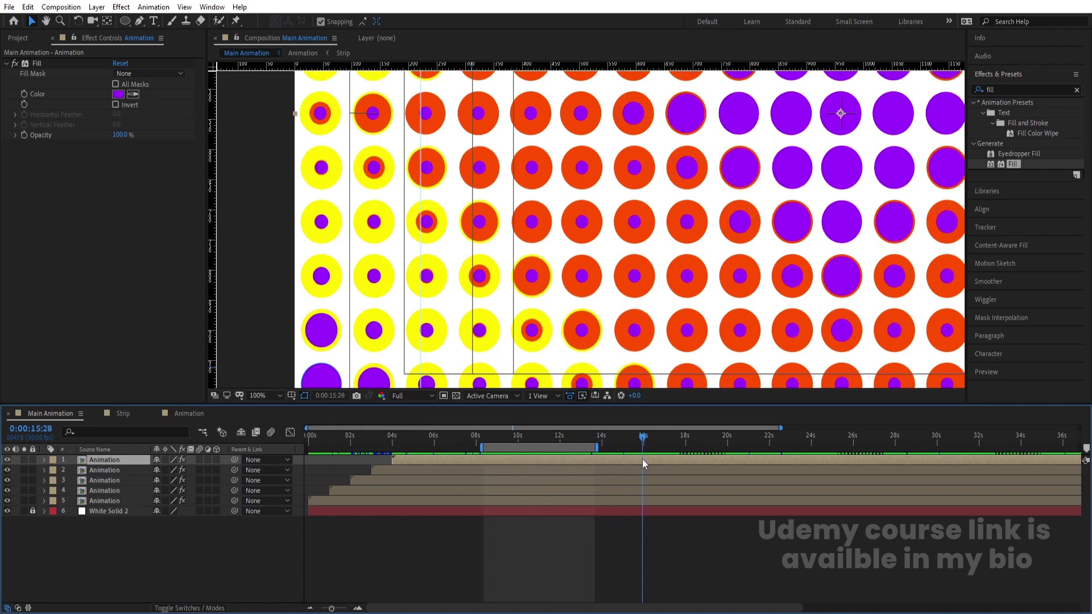
# End the preview range at 15:28, comparing it against 16:04 for a seamless loop.
pyautogui.press('n')
pyautogui.moveTo(480, 436); pyautogui.dragTo(485, 441)
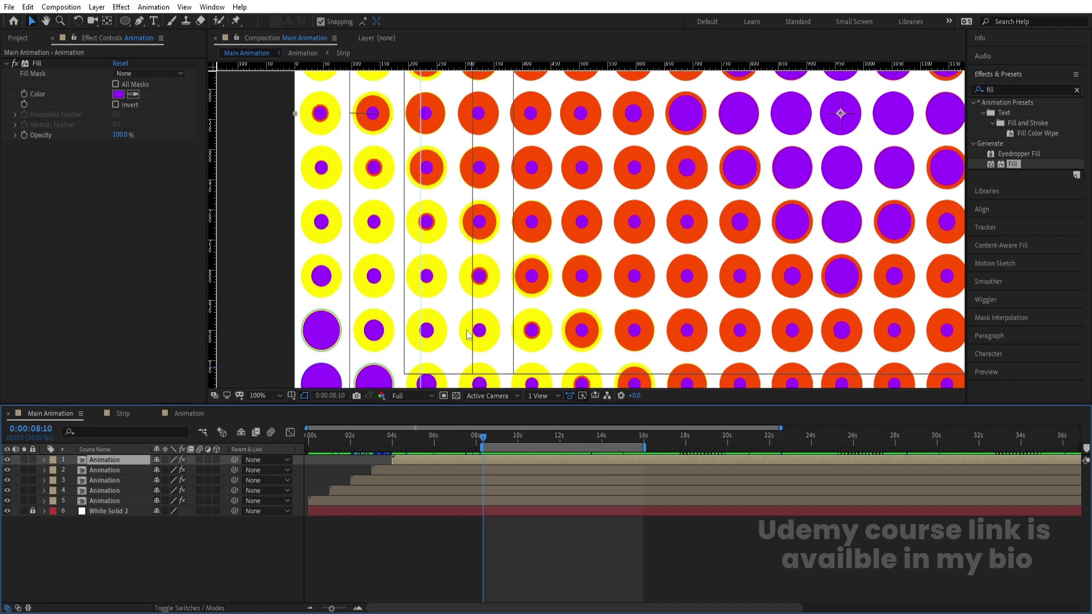
pyautogui.scroll(4, 468, 335)
pyautogui.click(646, 441)
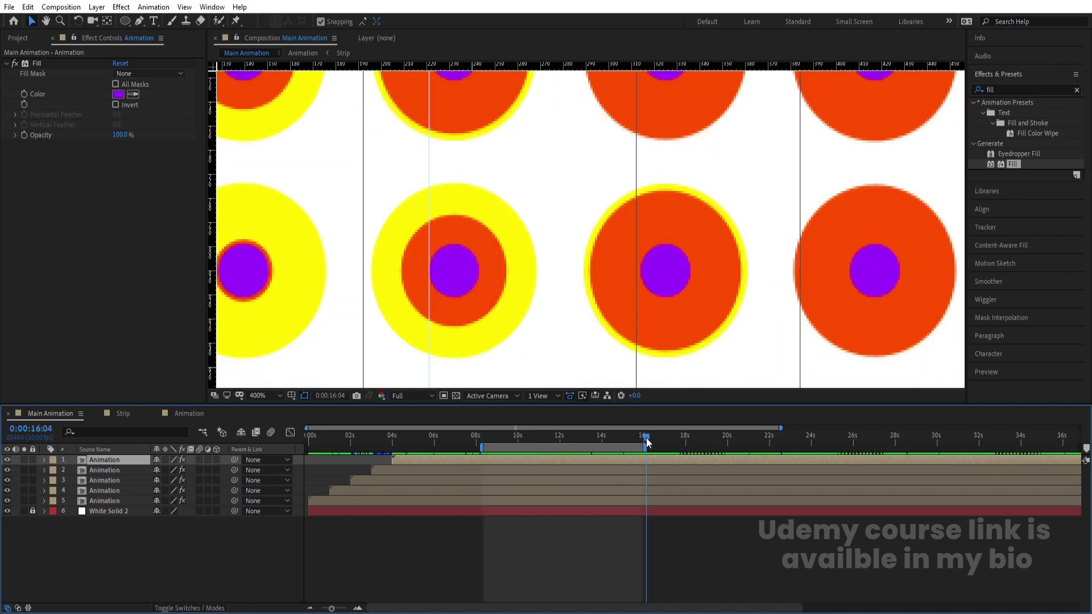
pyautogui.moveTo(646, 440); pyautogui.dragTo(644, 440)
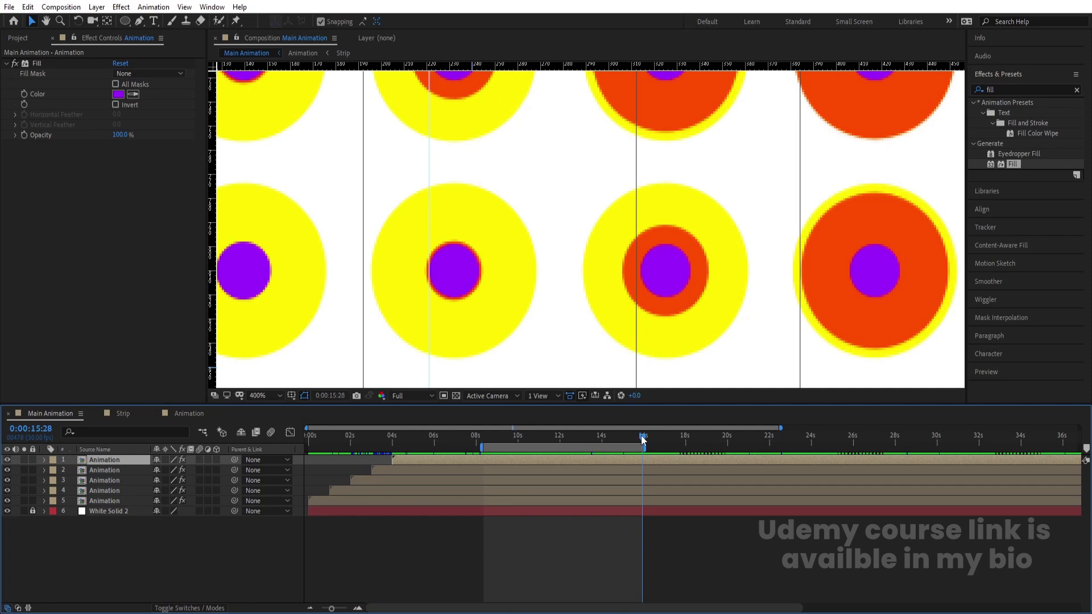
# Fit the composition in the viewer and play the looping preview from its start.
pyautogui.click(250, 397)
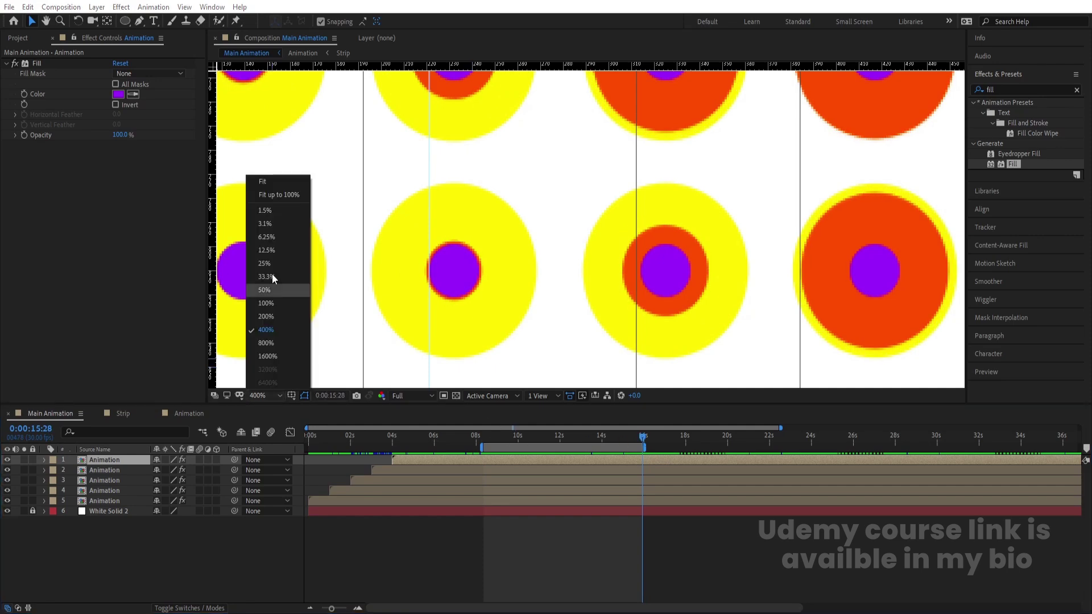
pyautogui.click(251, 178)
pyautogui.click(485, 434)
pyautogui.press('space')
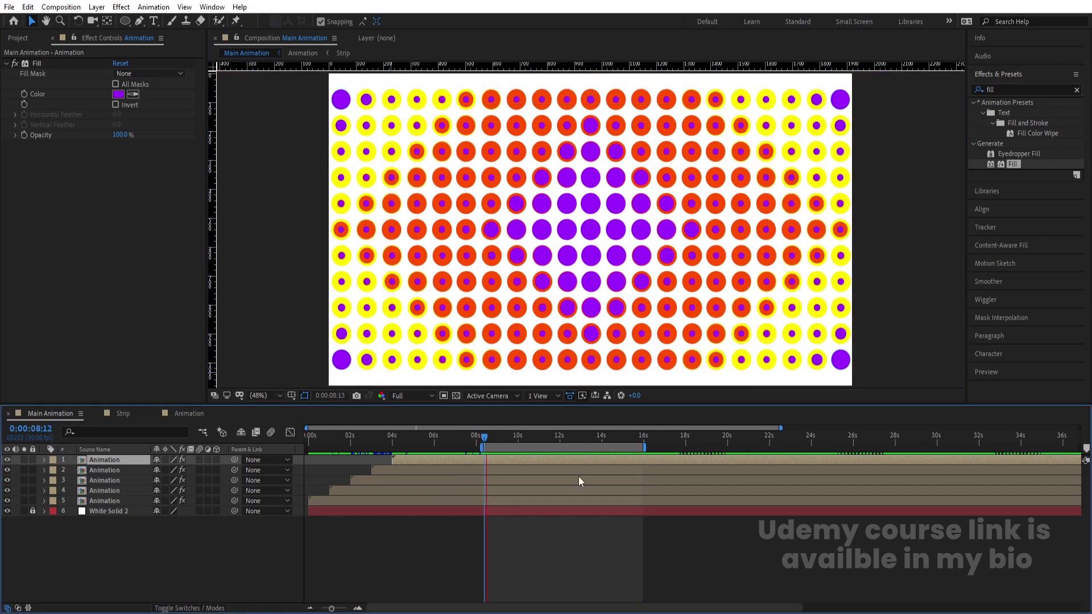